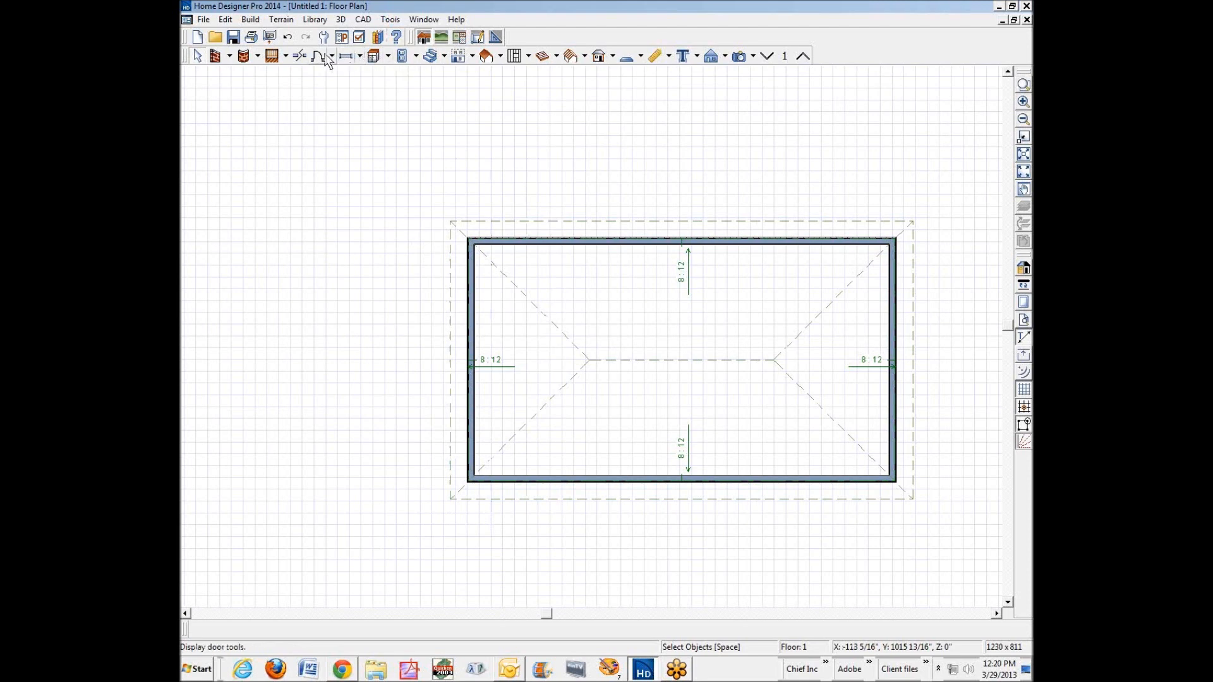
# Turn off automatic roof rebuilding in the roof build settings.
pyautogui.doubleClick(488, 57)
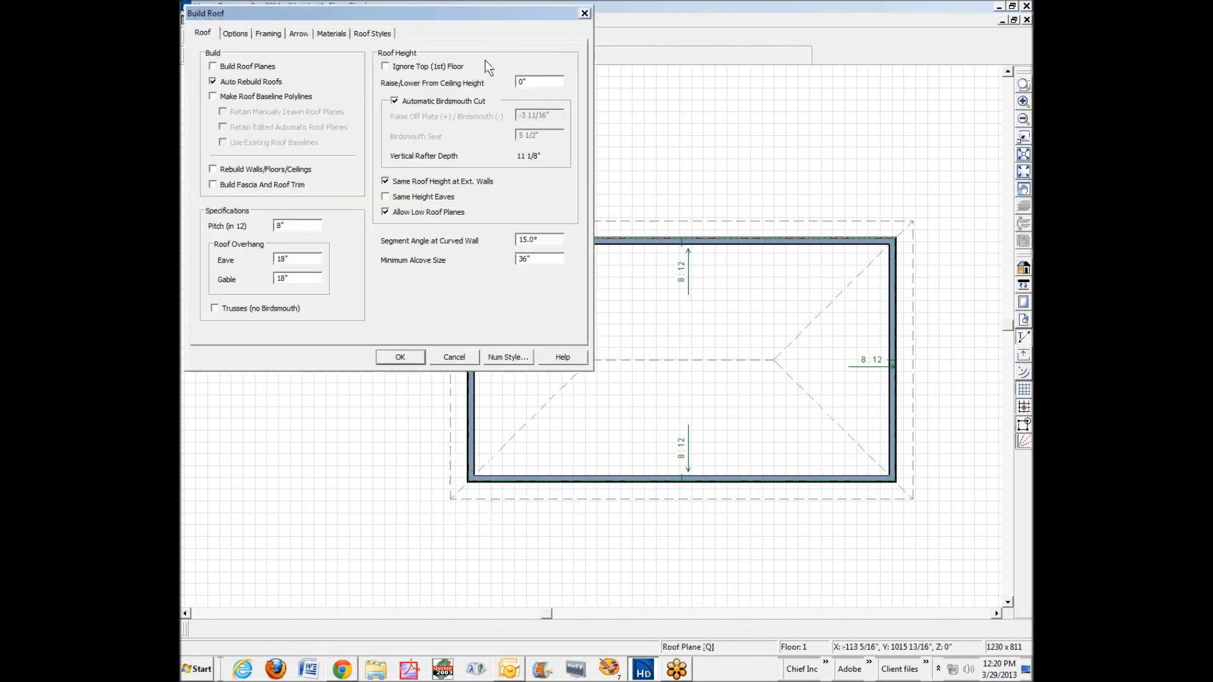
pyautogui.click(245, 83)
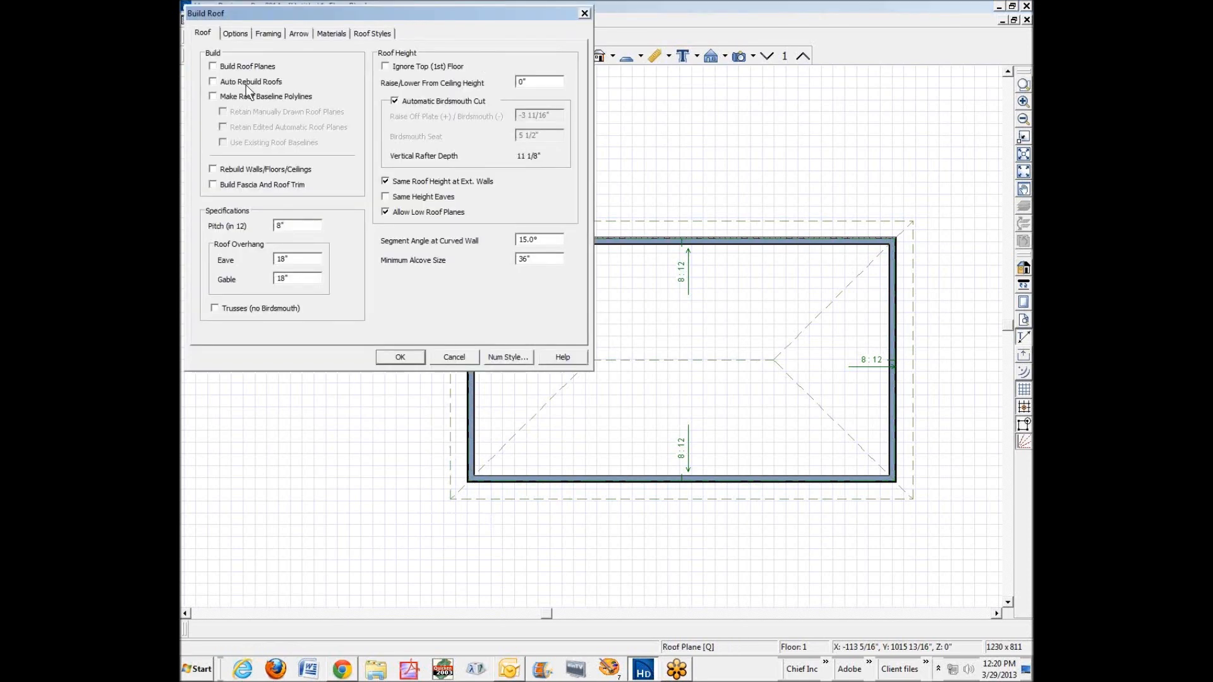
pyautogui.click(400, 358)
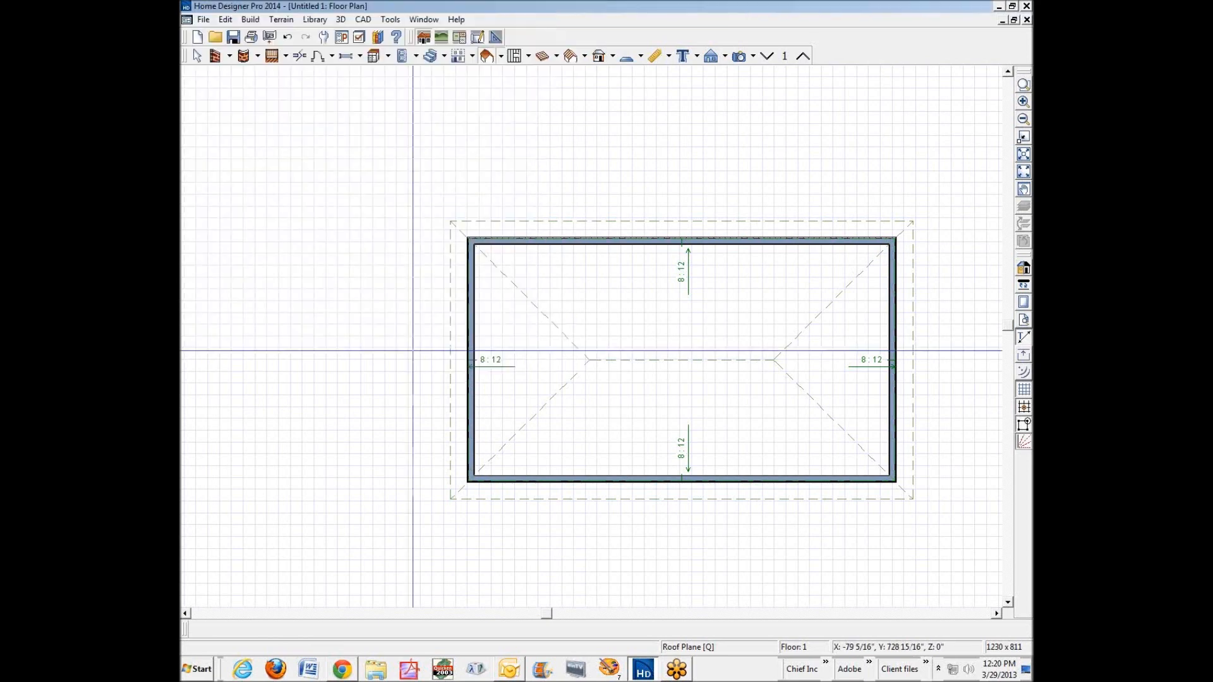
# Delete all four 8:12 hip roof planes from the rectangular building.
pyautogui.click(558, 401)
pyautogui.press('Delete')
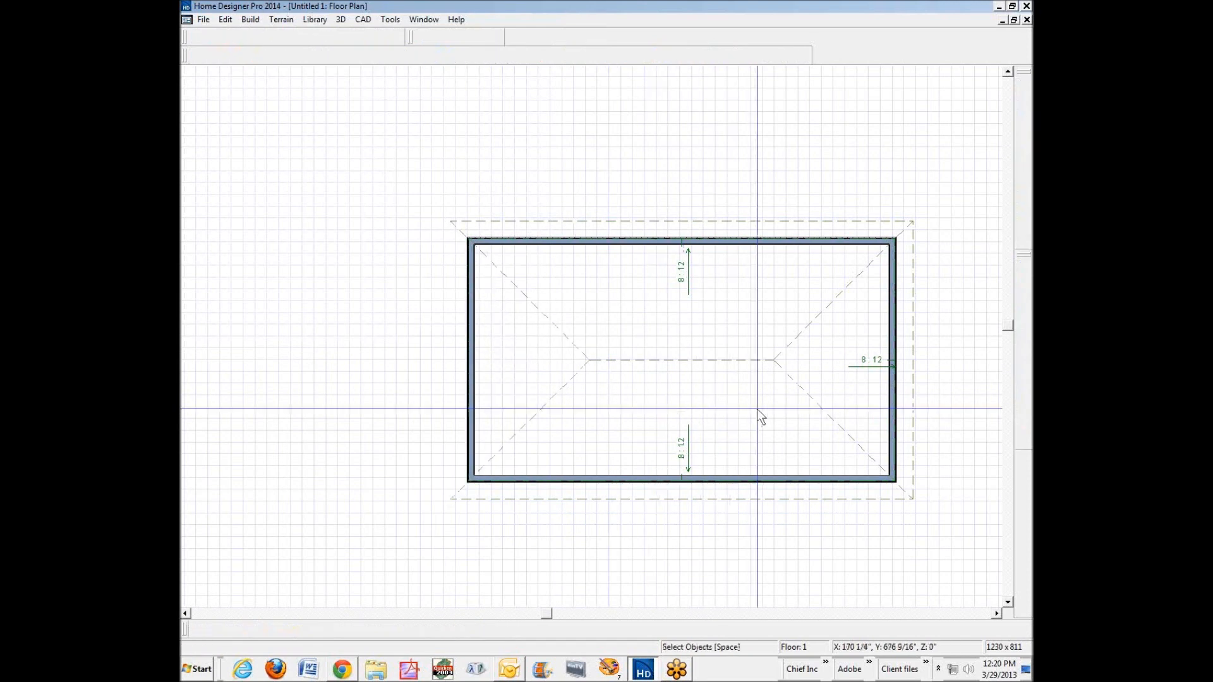
pyautogui.click(821, 407)
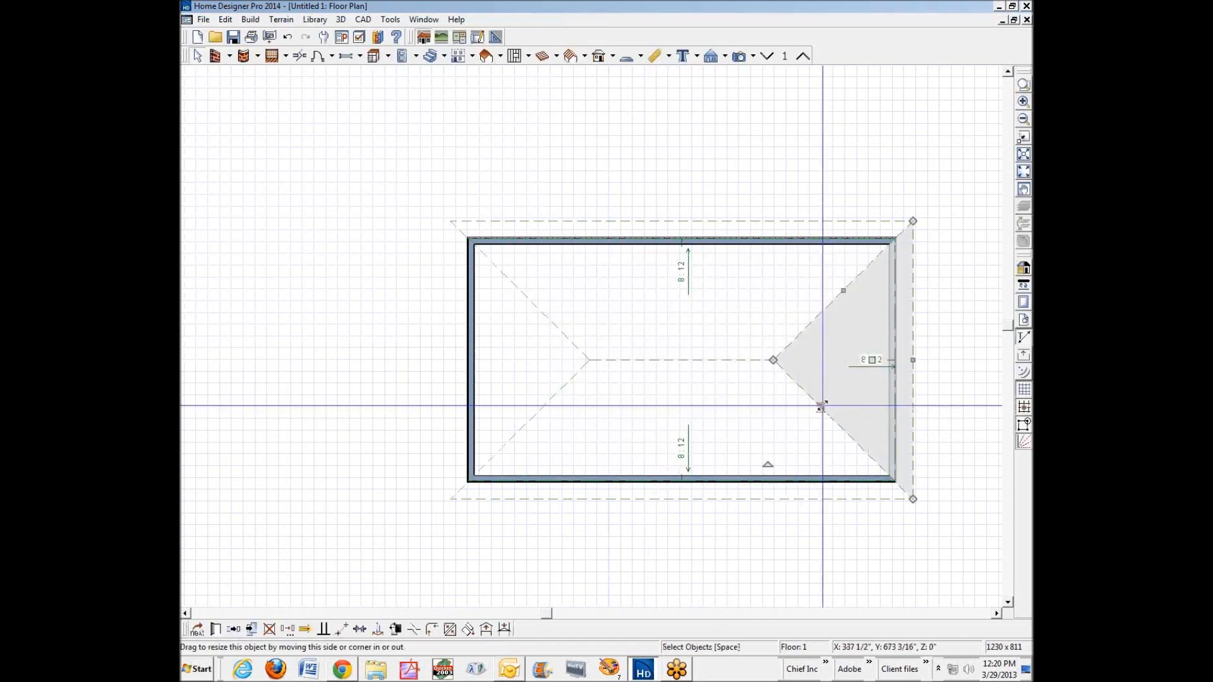
pyautogui.press('Delete')
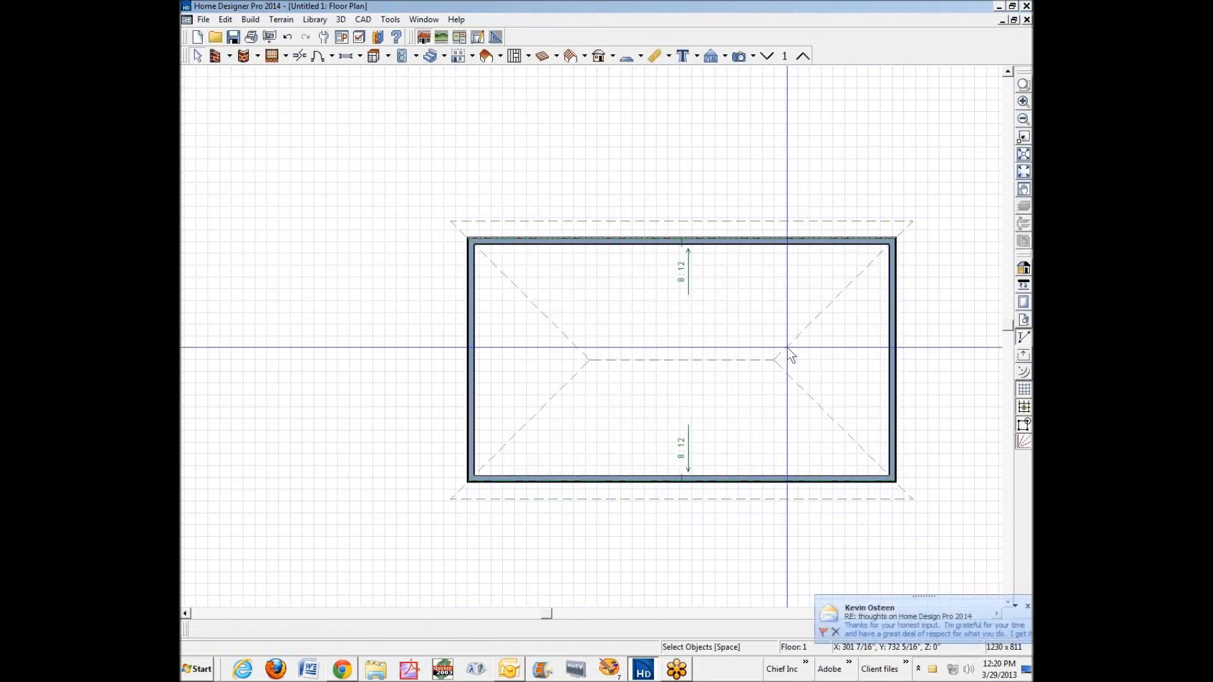
pyautogui.click(787, 348)
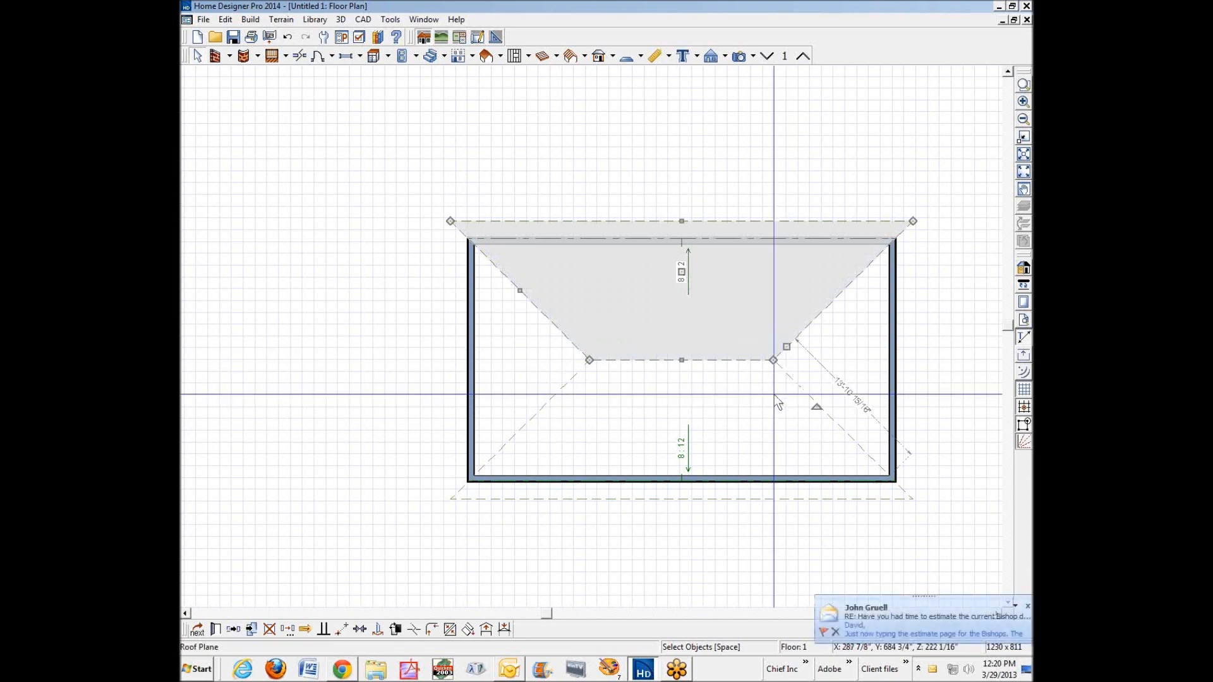
pyautogui.press('Delete')
pyautogui.click(719, 364)
pyautogui.press('Delete')
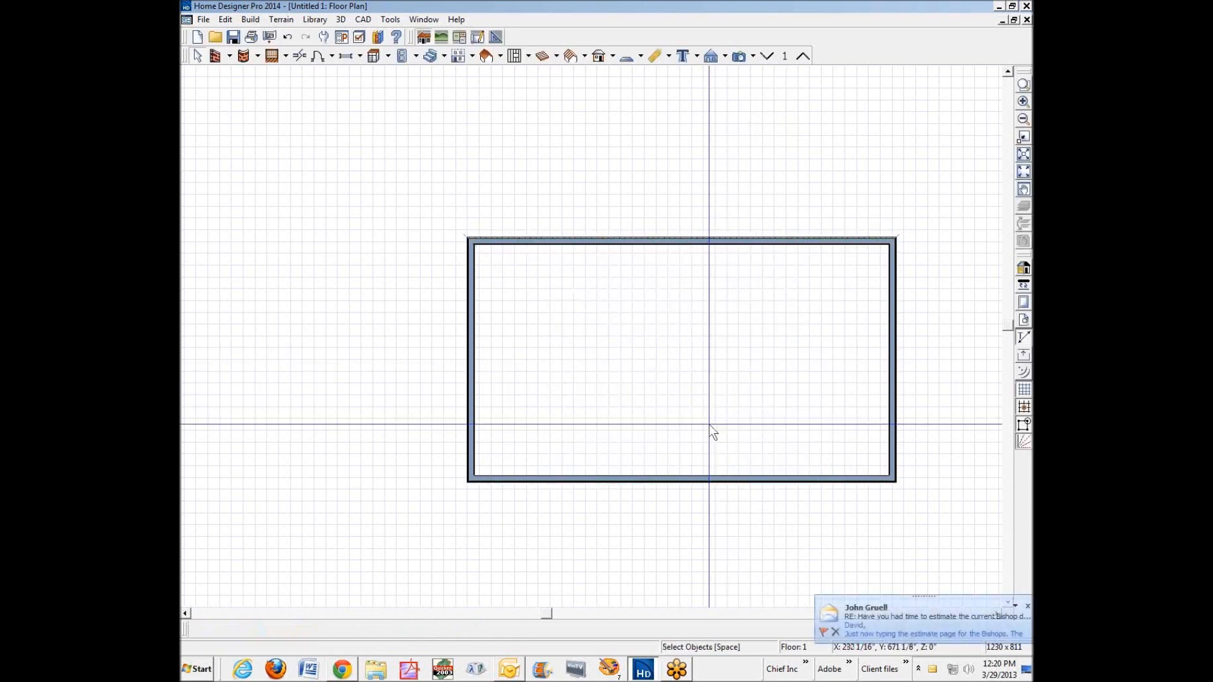
# Give both long walls a roof pitch of 22 in 12, with an upper pitch of 4 in 12 starting 6' in from the baseline.
pyautogui.click(702, 481)
pyautogui.click(701, 240)
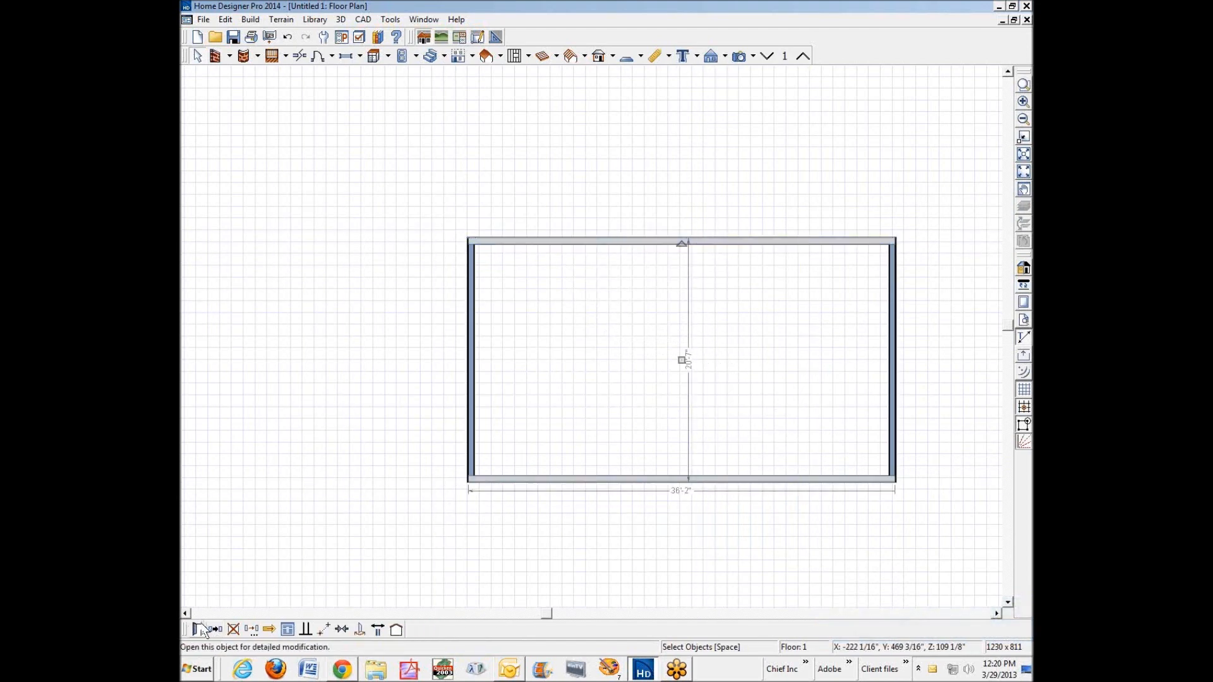
pyautogui.click(201, 630)
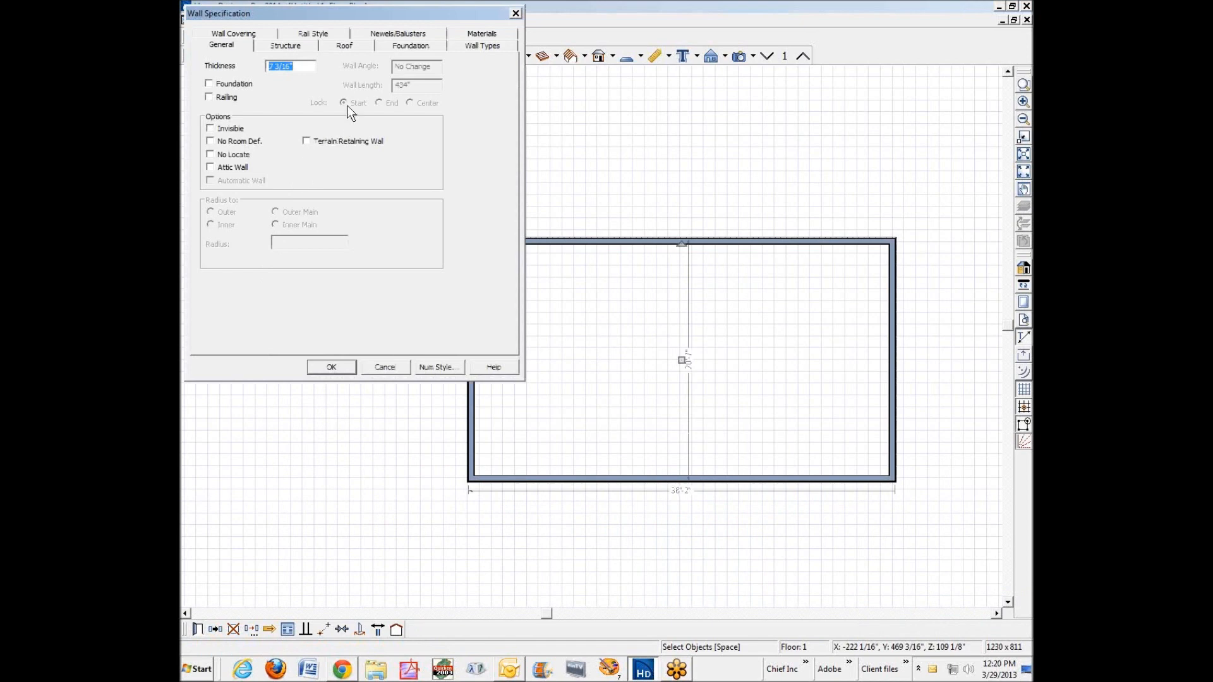
pyautogui.click(342, 50)
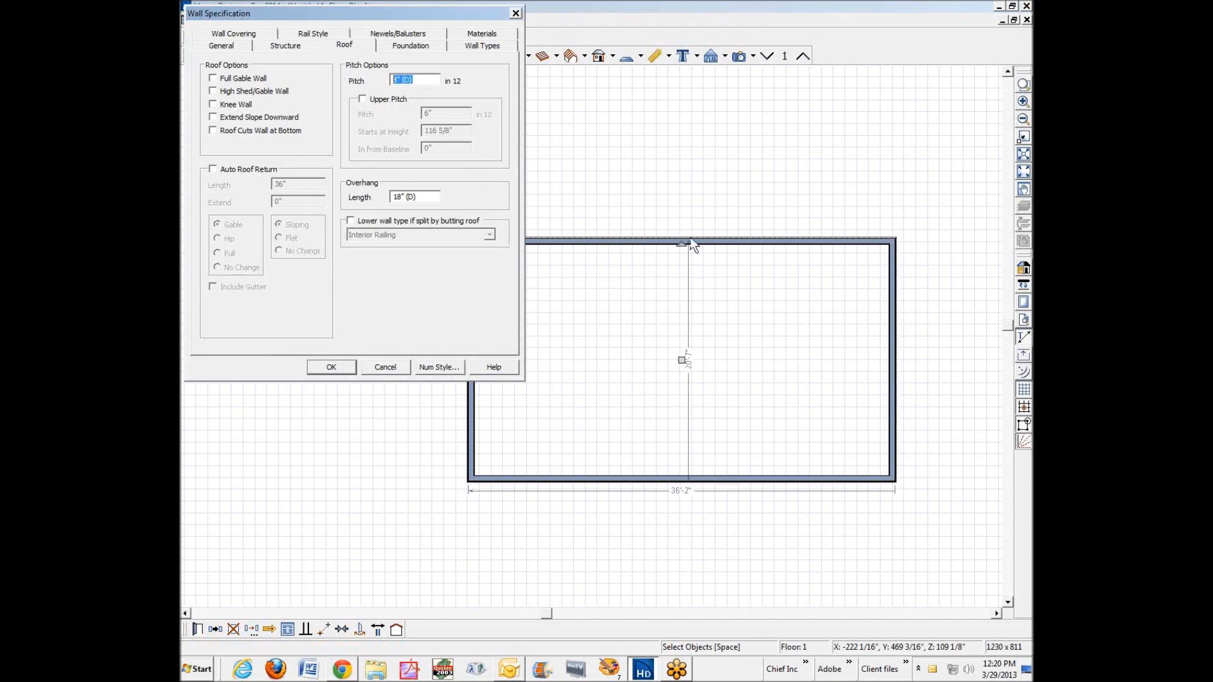
pyautogui.write('22')
pyautogui.click(374, 100)
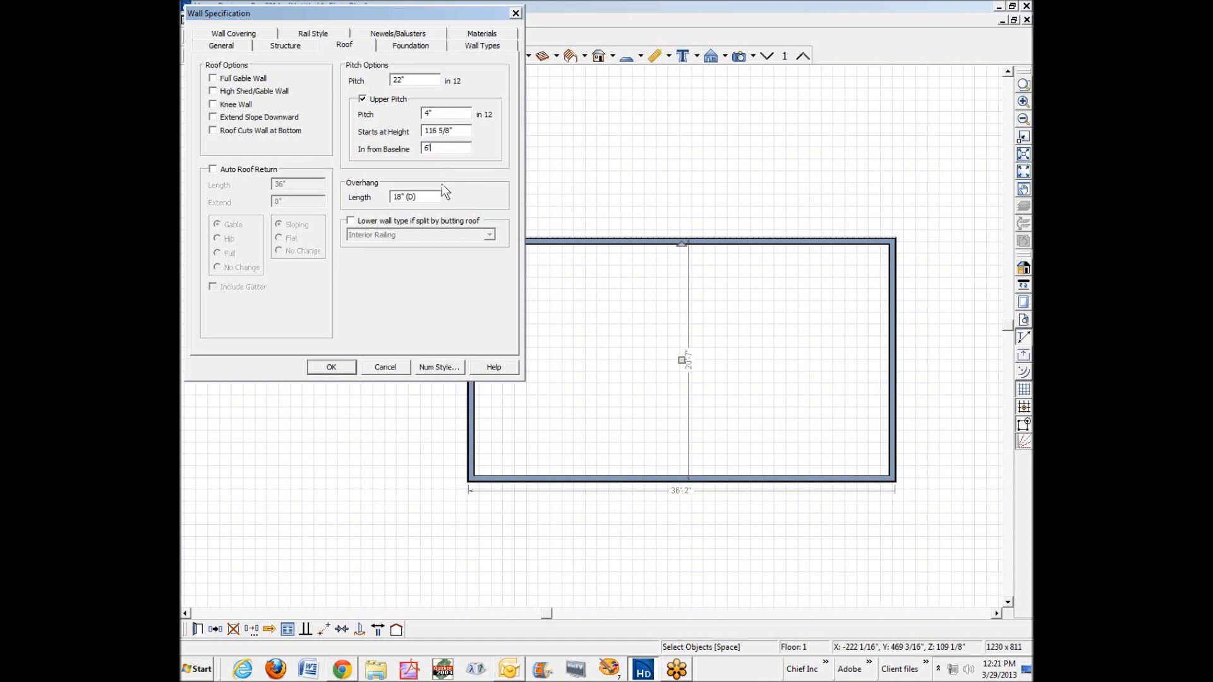
pyautogui.click(329, 370)
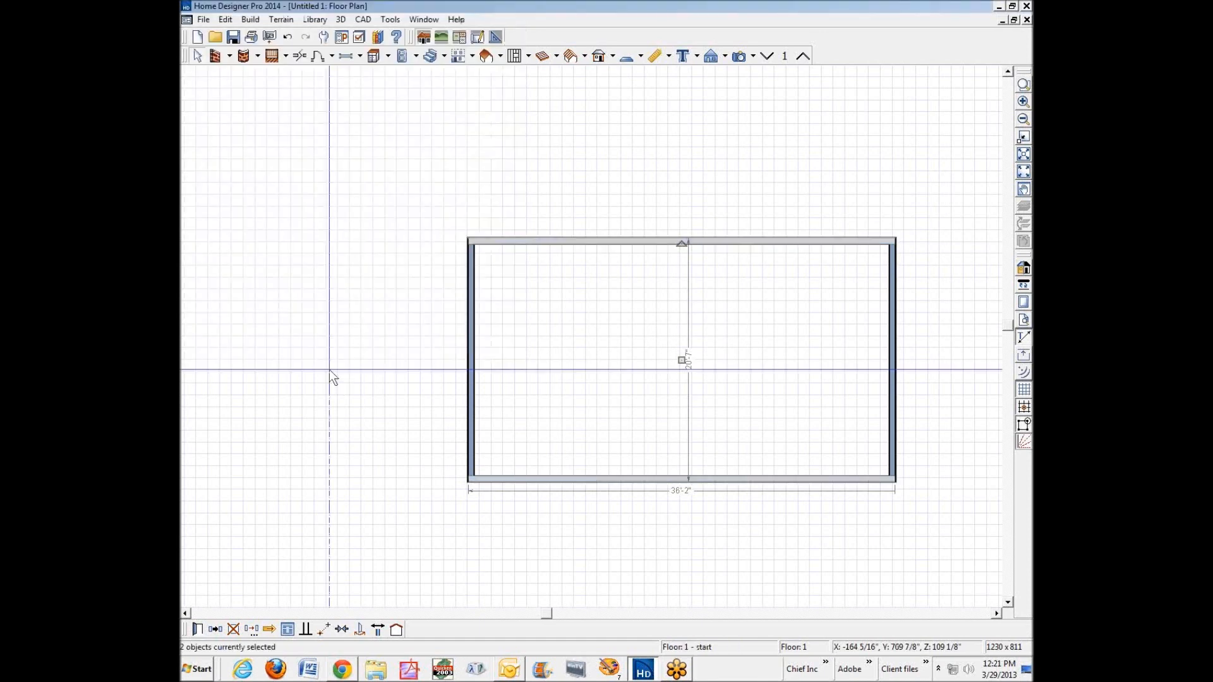
pyautogui.click(587, 174)
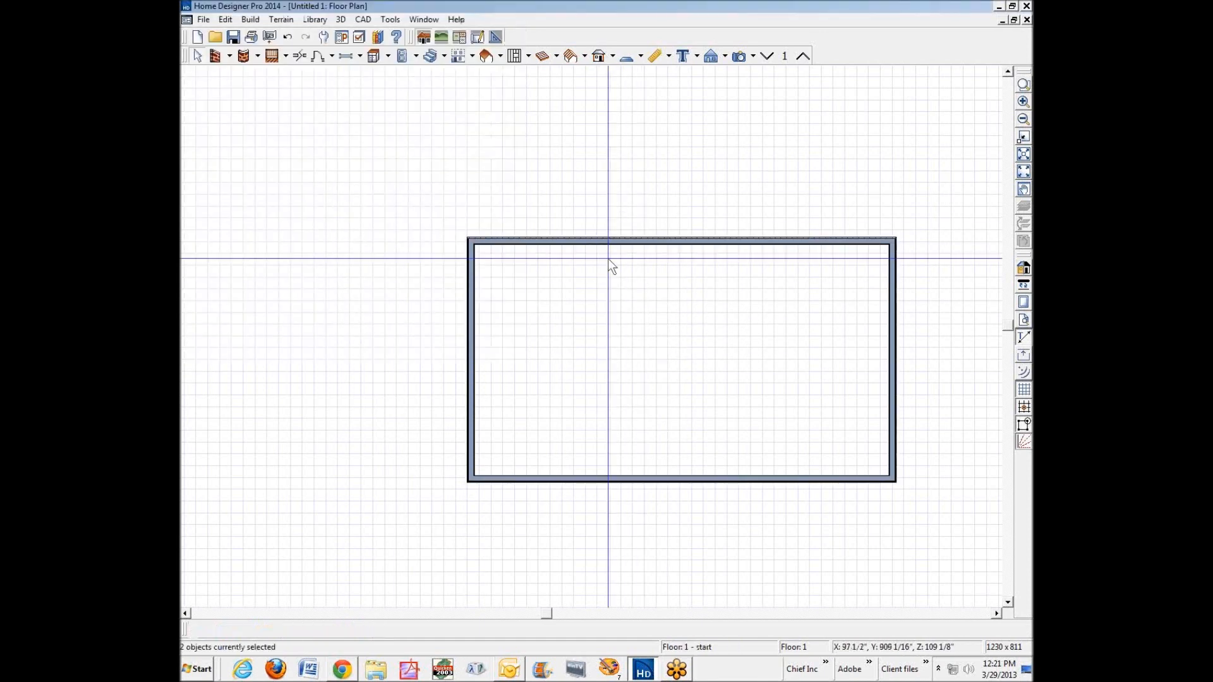
pyautogui.doubleClick(486, 59)
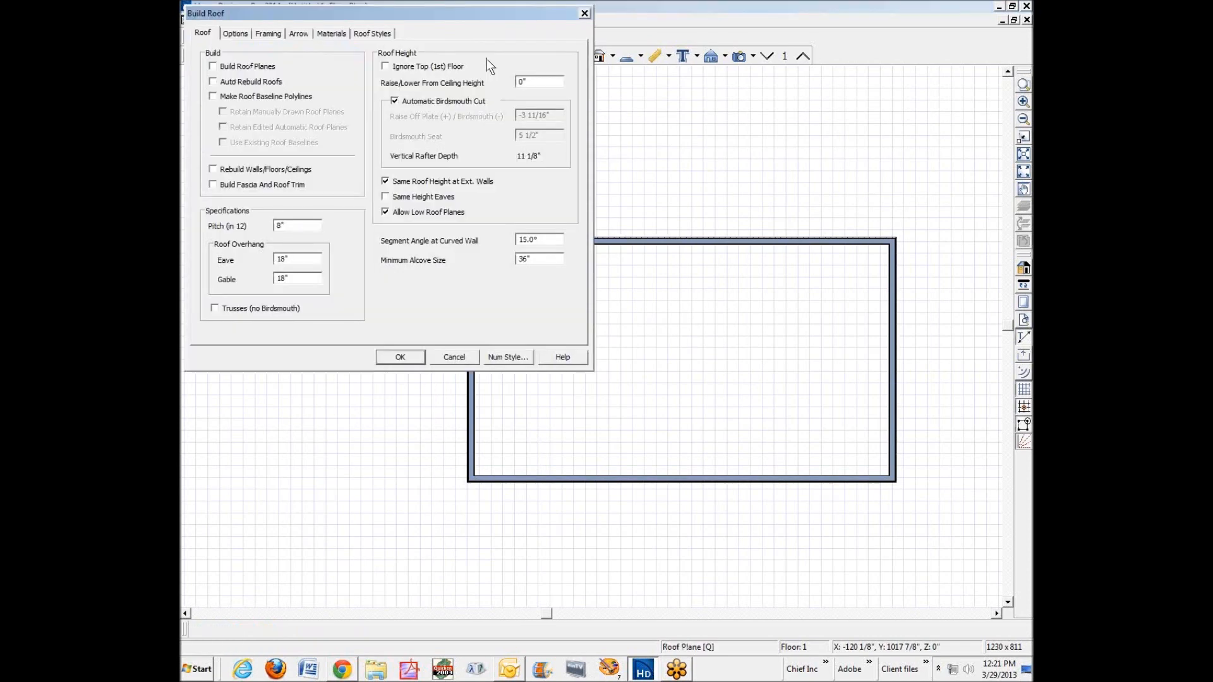
pyautogui.click(453, 357)
pyautogui.press('space')
# Define both short end walls as full gable walls.
pyautogui.click(470, 373)
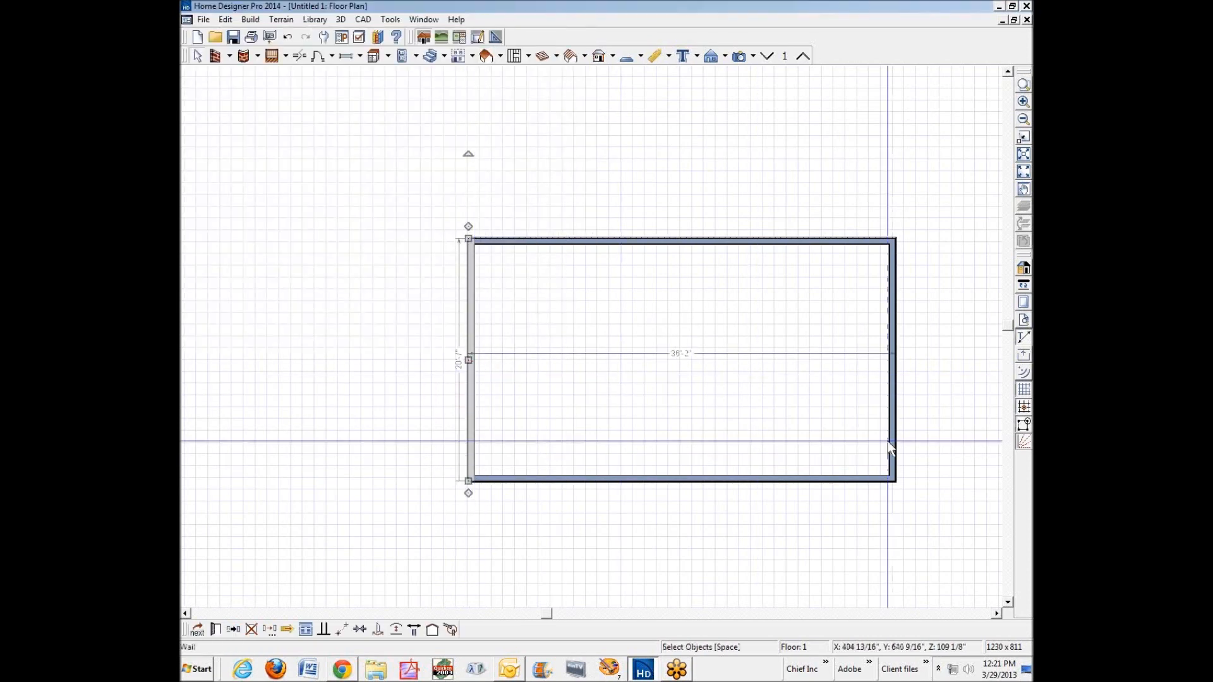
pyautogui.keyDown('shift'); pyautogui.click(893, 411); pyautogui.keyUp('shift')
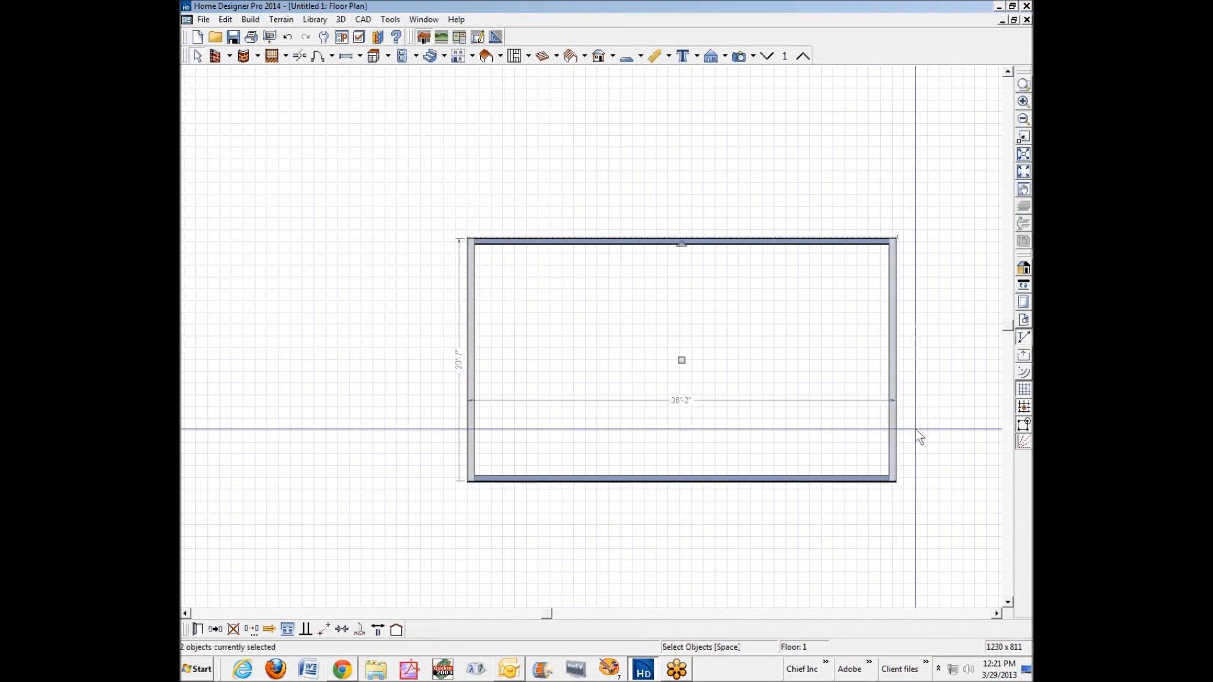
pyautogui.click(198, 630)
pyautogui.click(238, 78)
pyautogui.click(330, 366)
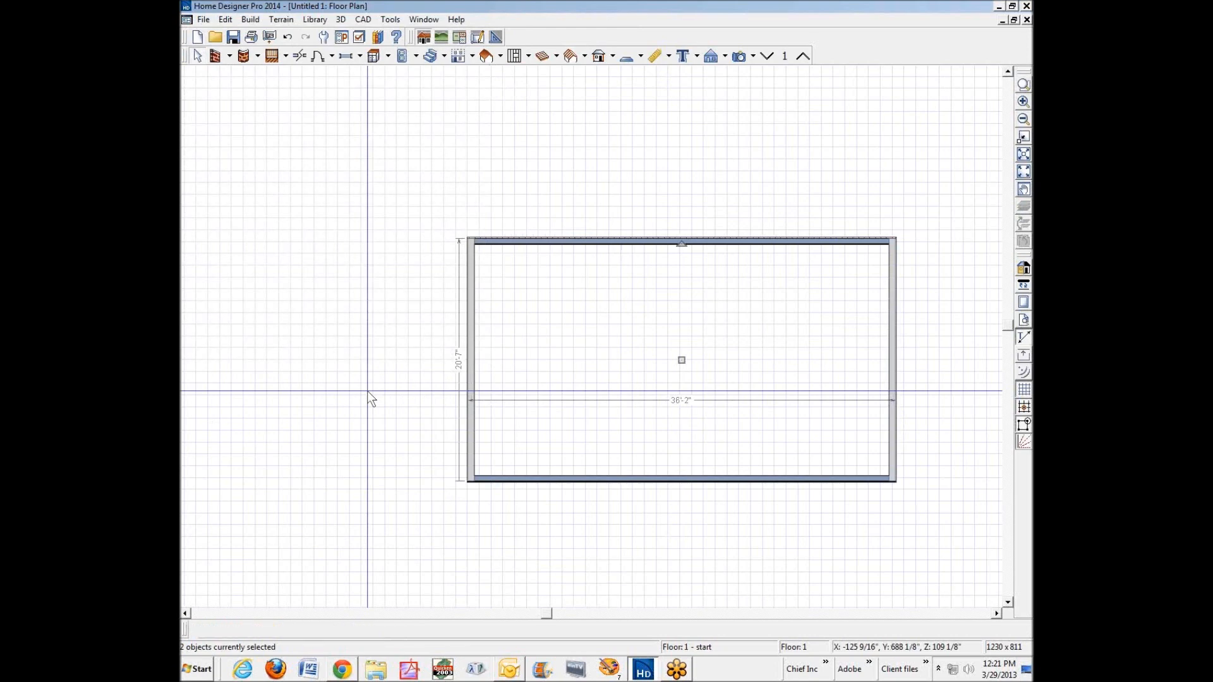
pyautogui.click(371, 400)
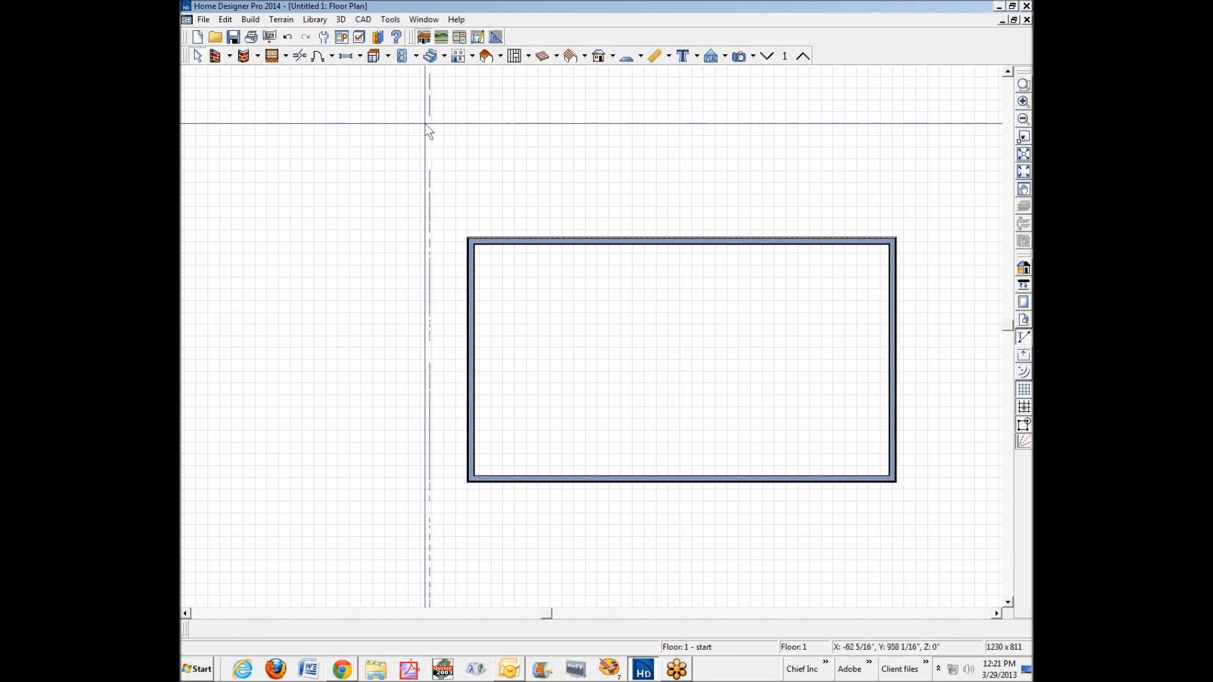
# Build the roof planes for the building, keeping the default roof build settings.
pyautogui.click(497, 59)
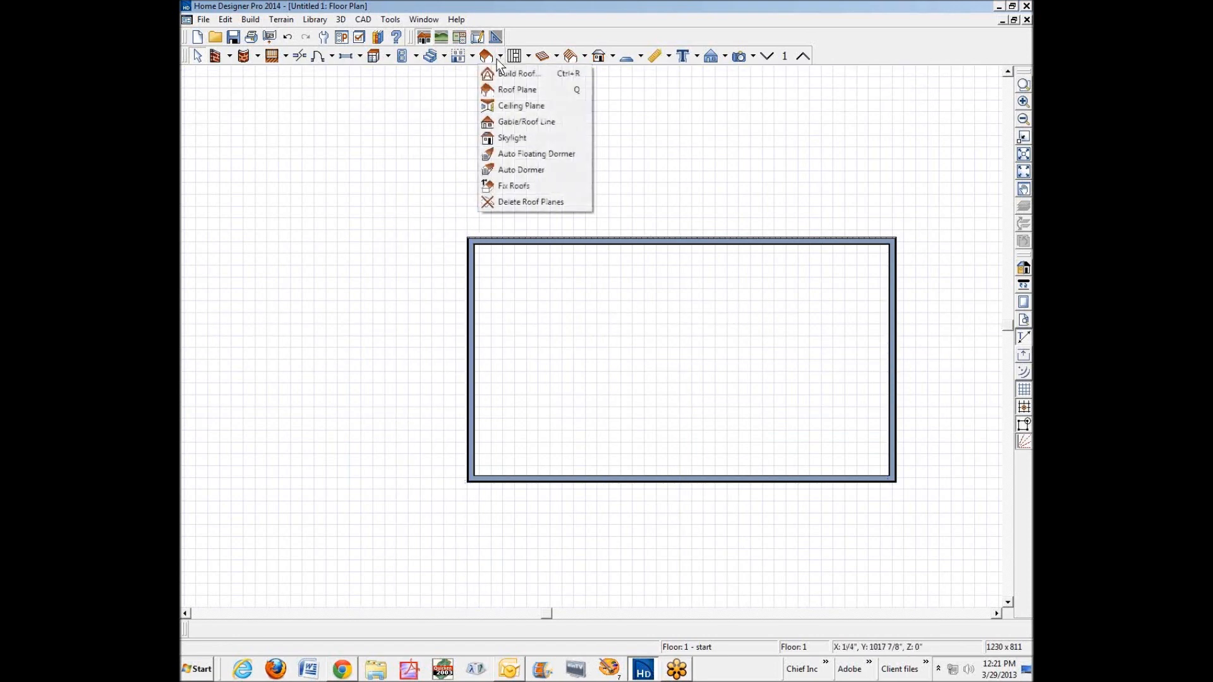
pyautogui.click(498, 74)
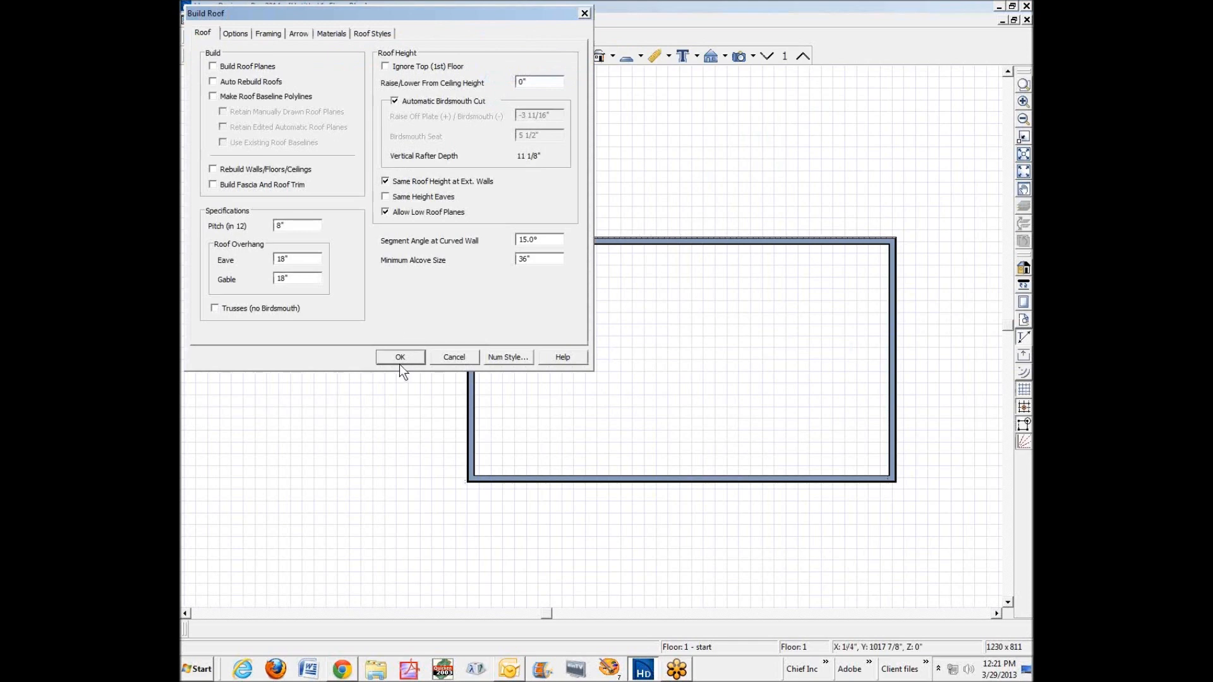
pyautogui.click(400, 358)
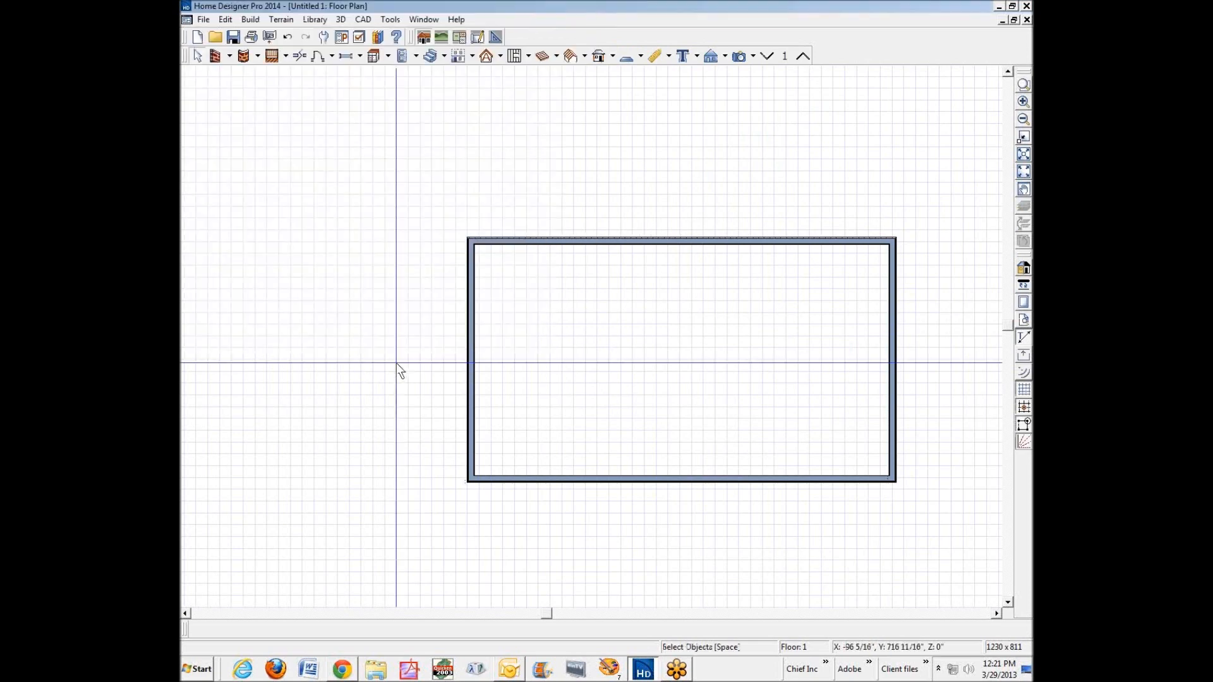
pyautogui.click(486, 58)
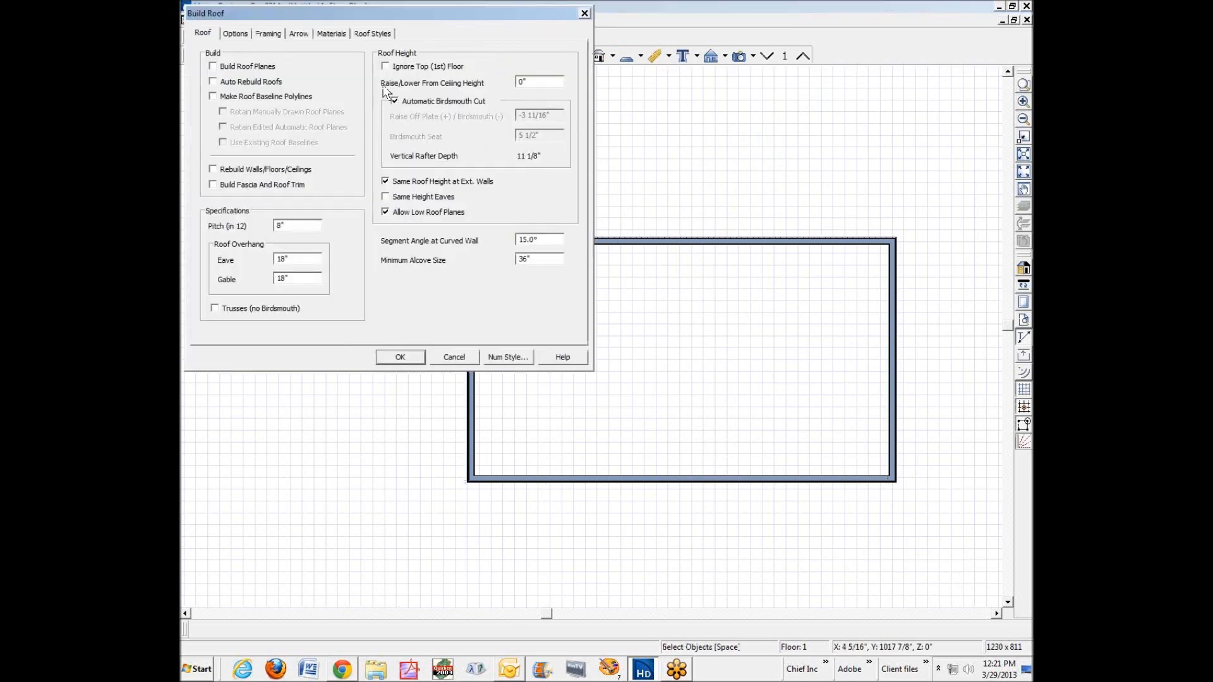
pyautogui.click(225, 66)
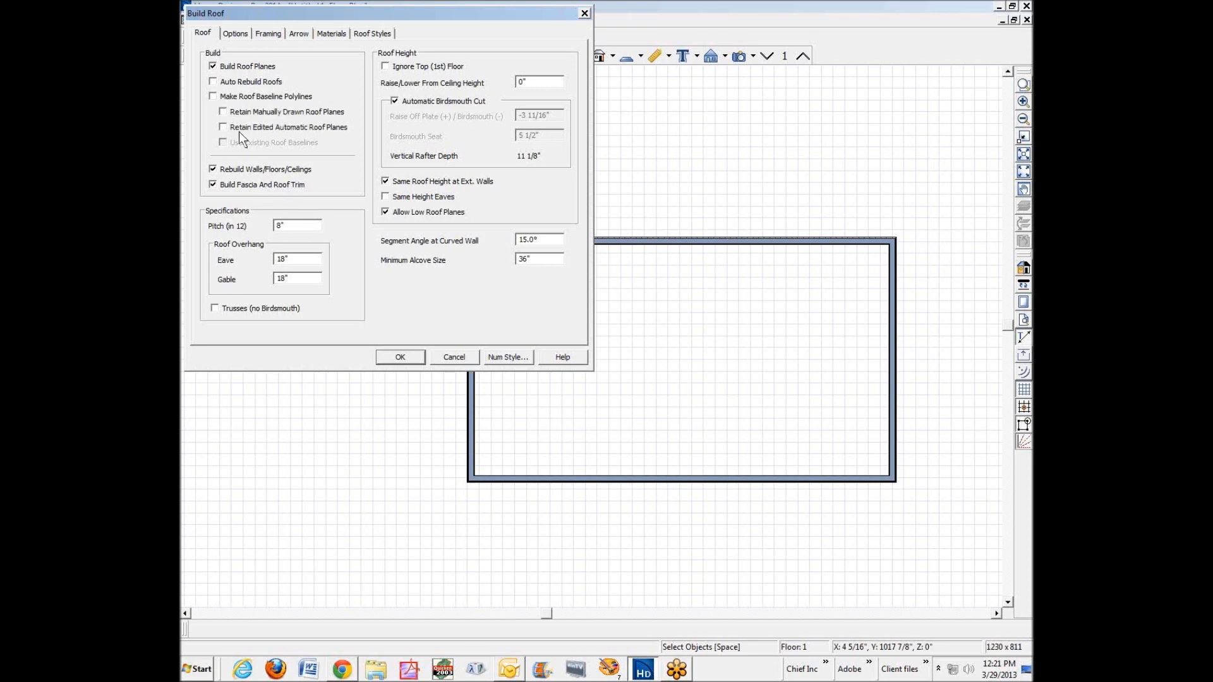
pyautogui.click(398, 357)
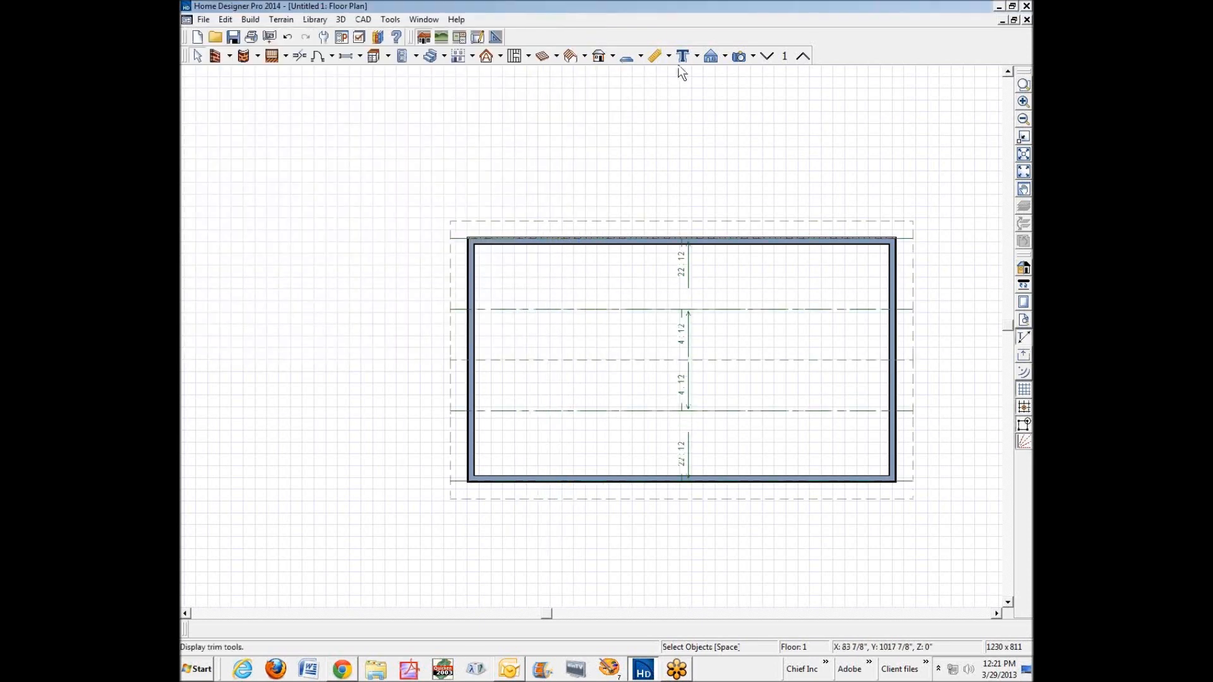
# Inspect the gambrel roof from the gable end and the long side in a perspective full overview, then close that view.
pyautogui.click(755, 57)
pyautogui.click(762, 101)
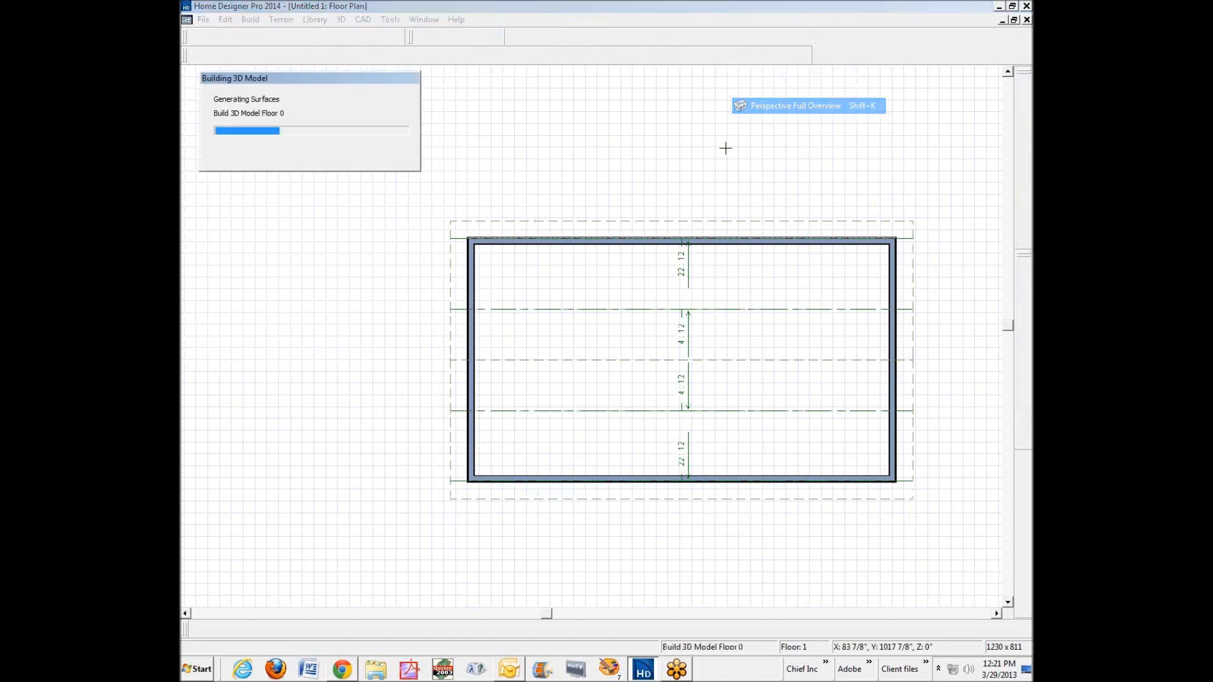
pyautogui.moveTo(484, 306); pyautogui.dragTo(455, 311)
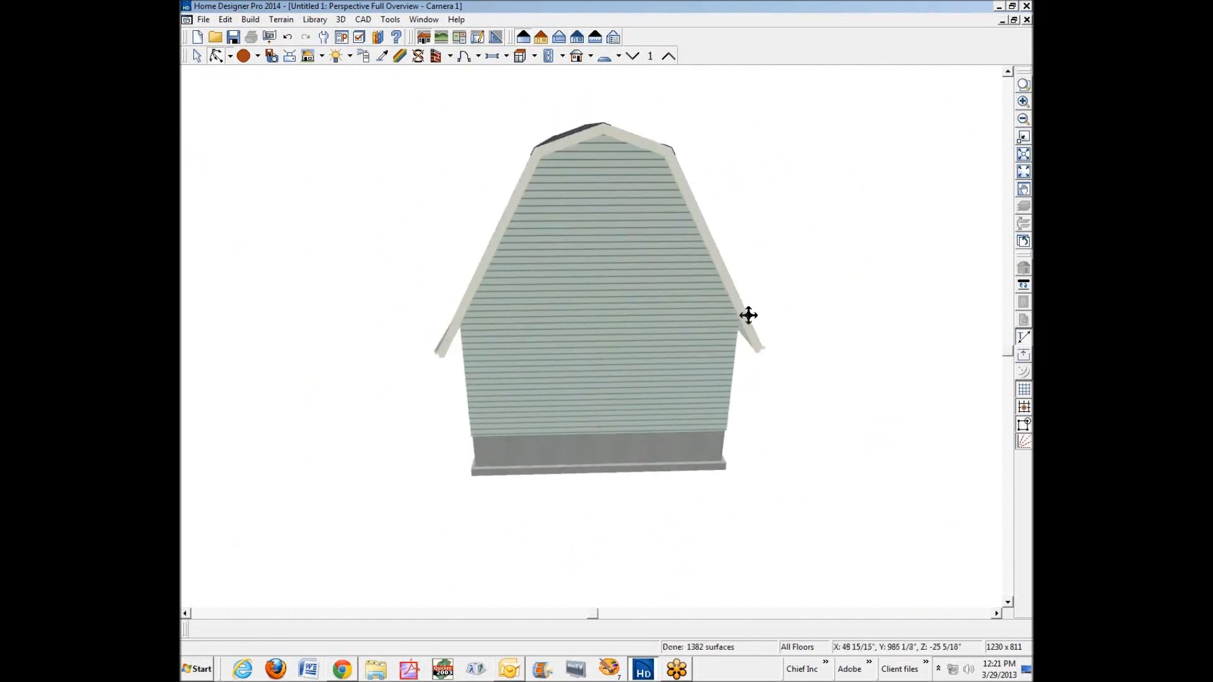
pyautogui.moveTo(571, 292); pyautogui.dragTo(676, 113)
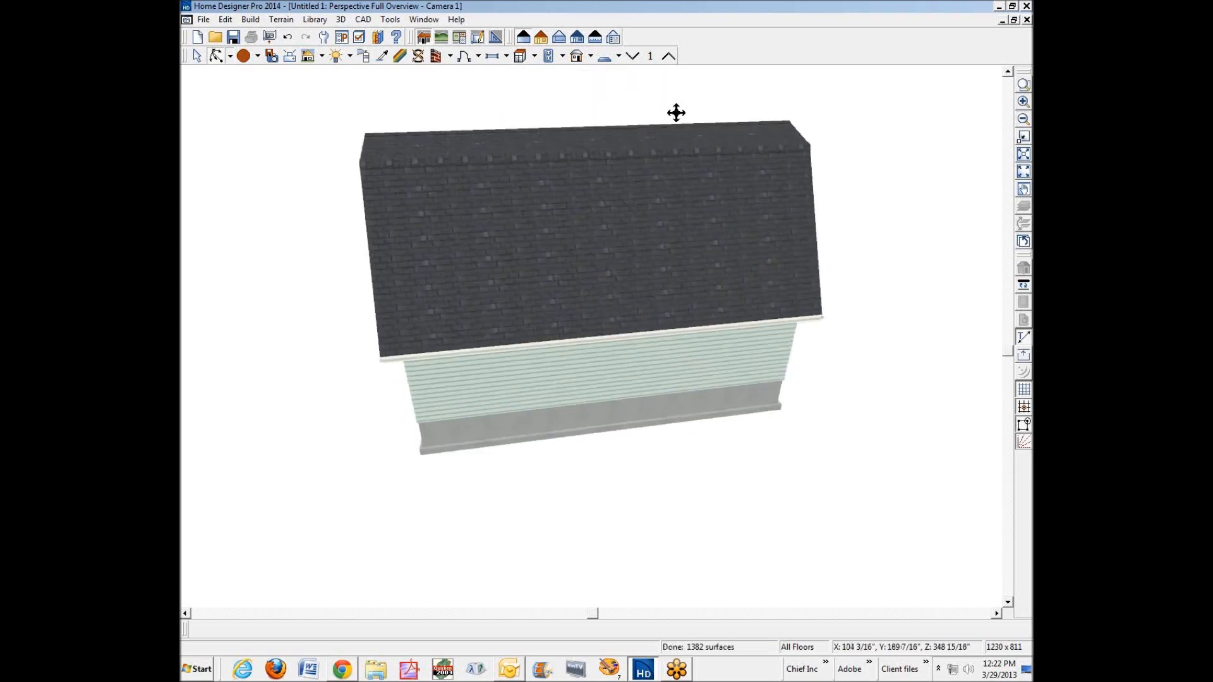
pyautogui.click(1027, 20)
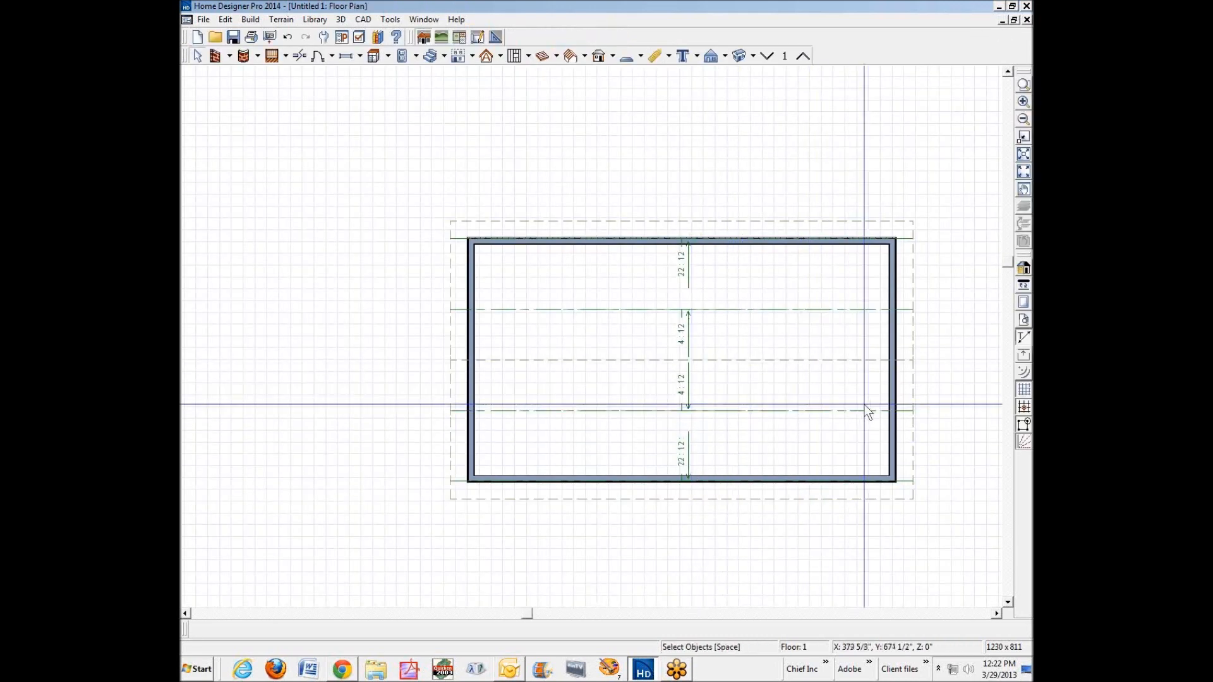
# Delete both 4:12 roof planes and the 22:12 roof plane along the building's upper long wall in the plan.
pyautogui.click(919, 391)
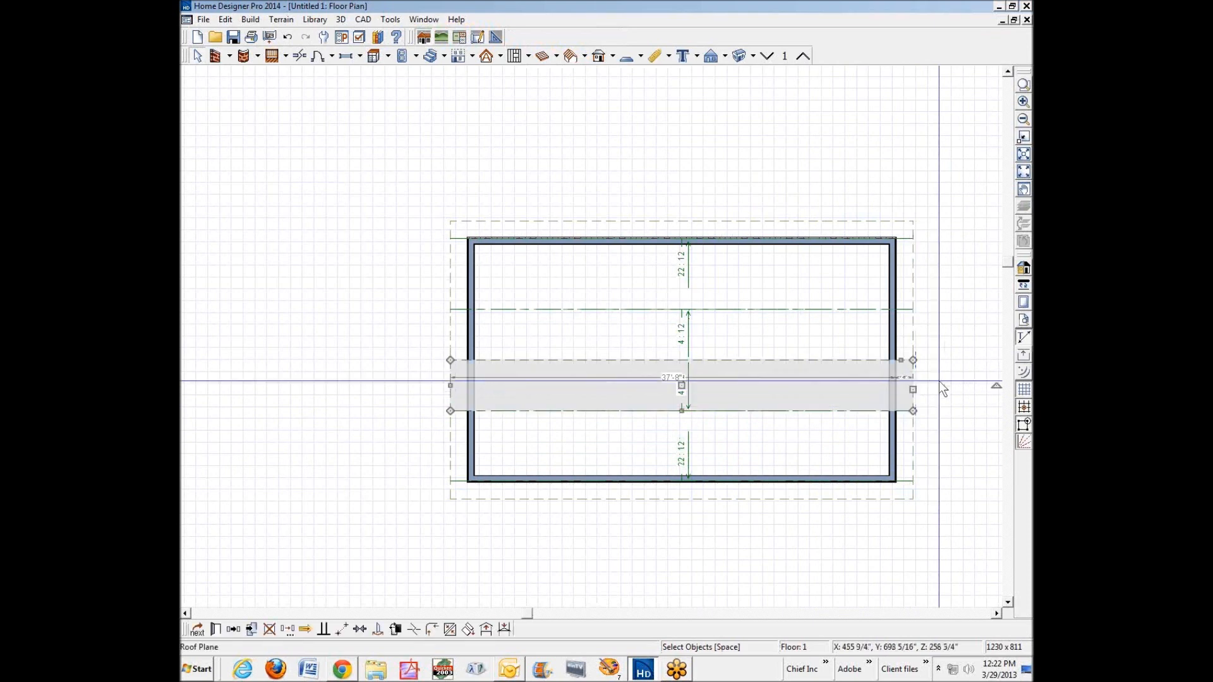
pyautogui.moveTo(925, 369); pyautogui.dragTo(938, 311)
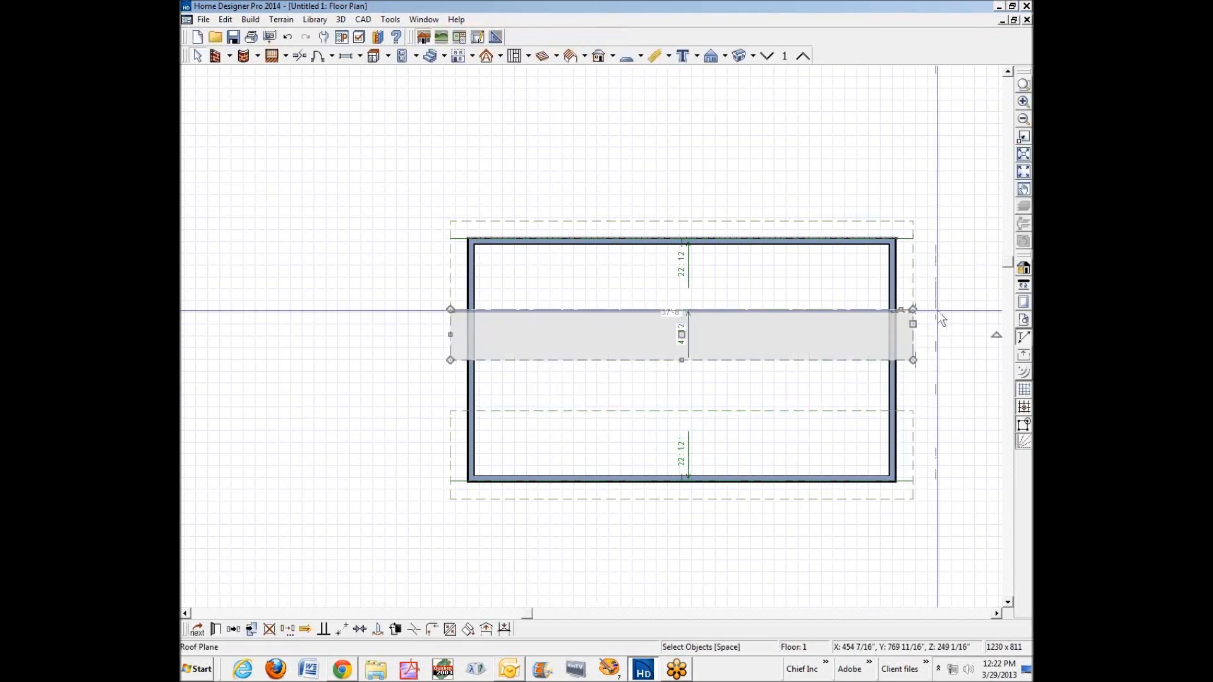
pyautogui.press('Delete')
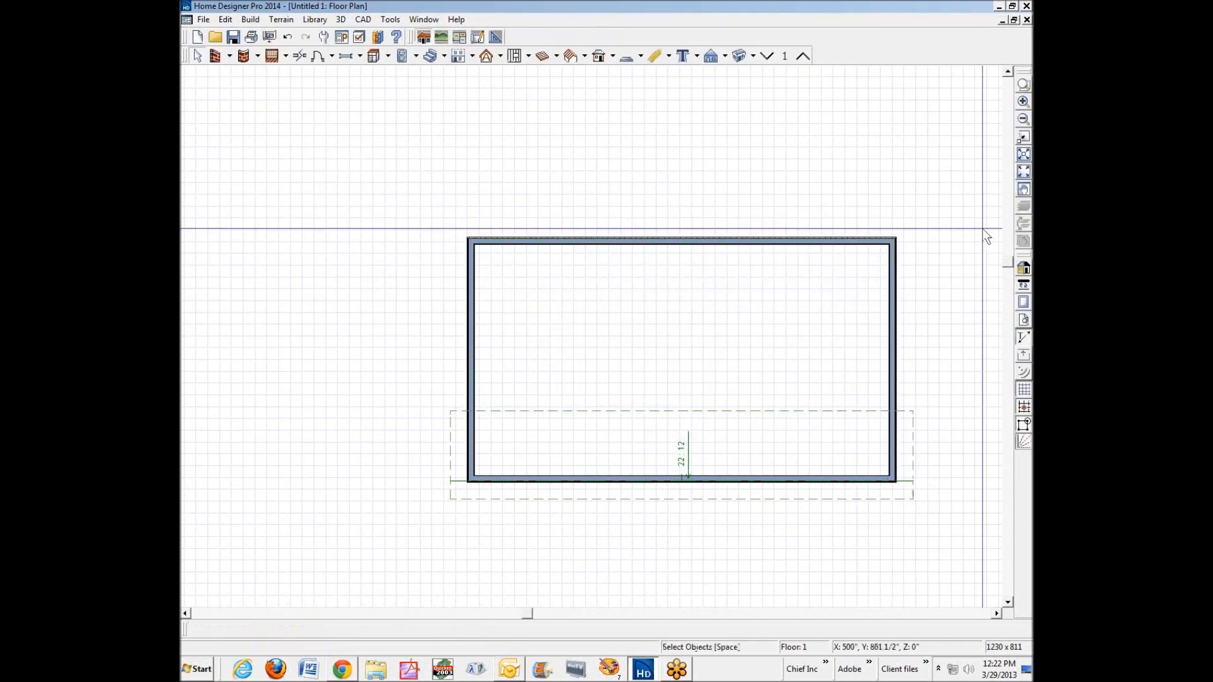
# Hide the reference grid in the floor plan to view the remaining 22:12 roof plane more clearly.
pyautogui.click(1024, 84)
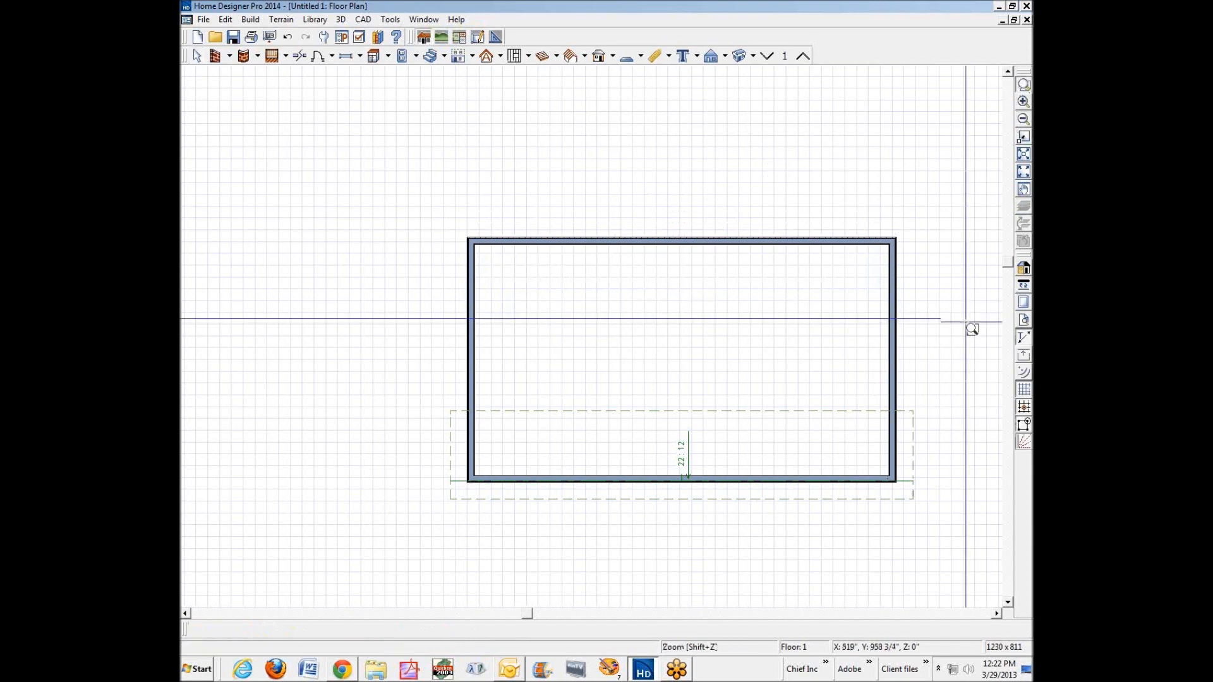
pyautogui.click(1023, 406)
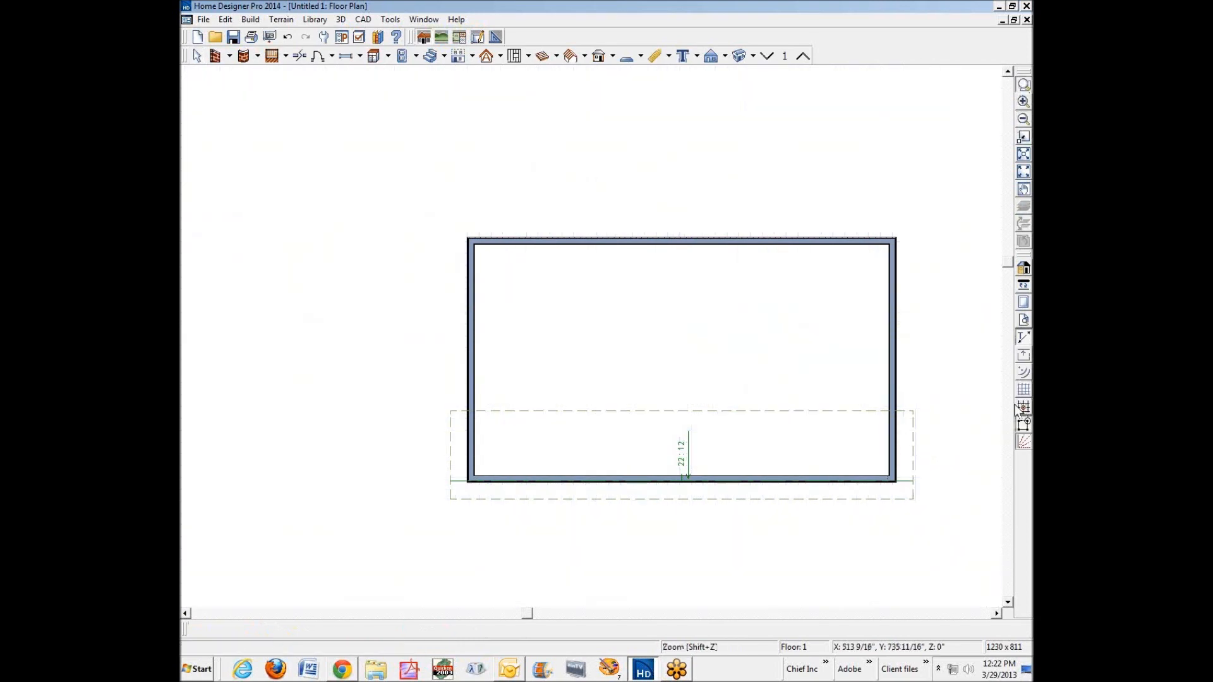
pyautogui.moveTo(556, 366); pyautogui.dragTo(727, 519)
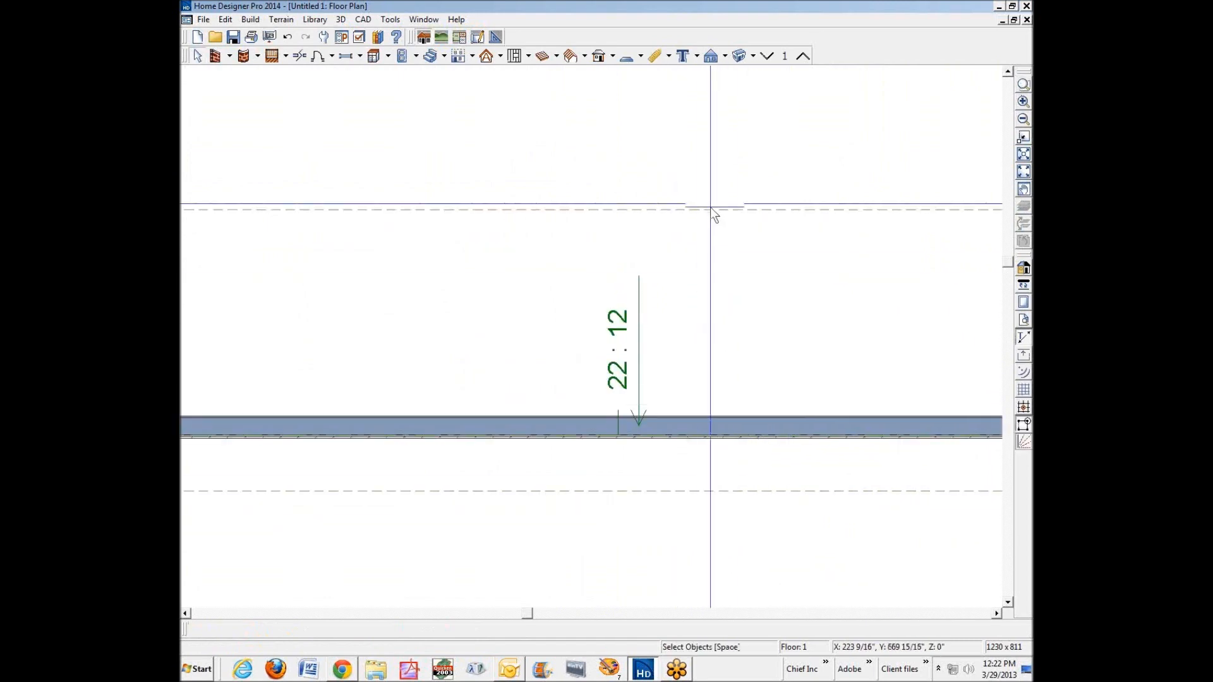
# Pull the 22:12 roof plane's upper edge down toward the lower long wall, leaving the plane about 3'-3 3/4" deep.
pyautogui.scroll(-1, 717, 221)
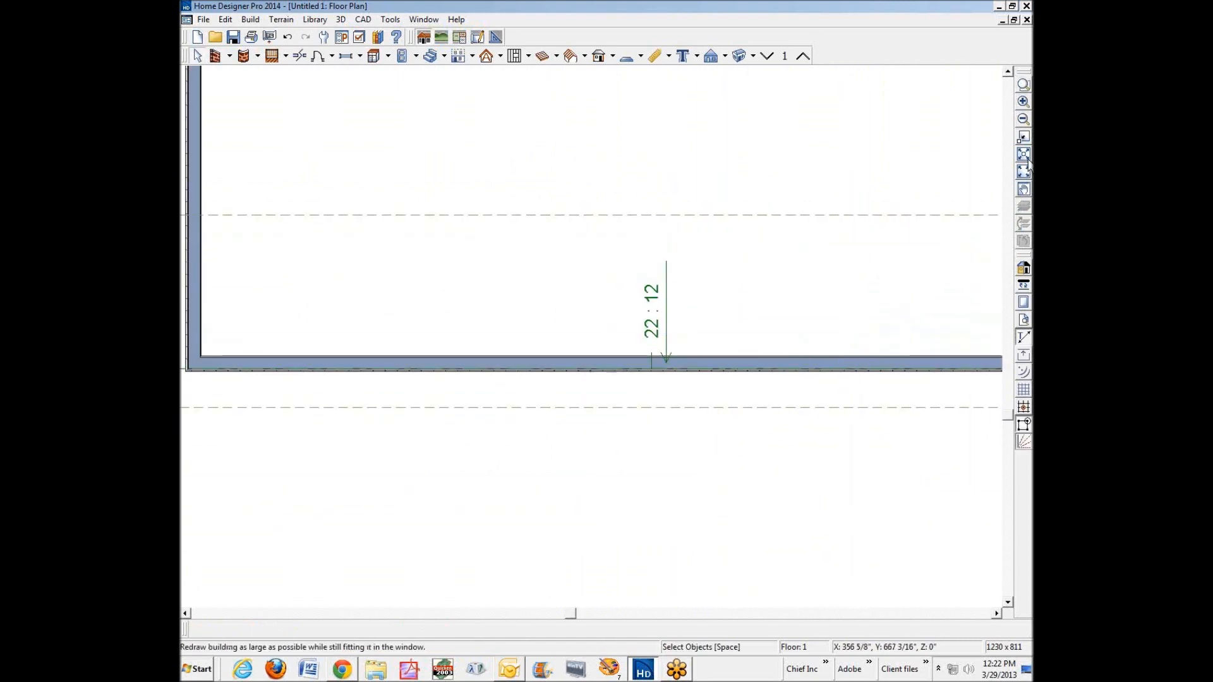
pyautogui.click(1023, 187)
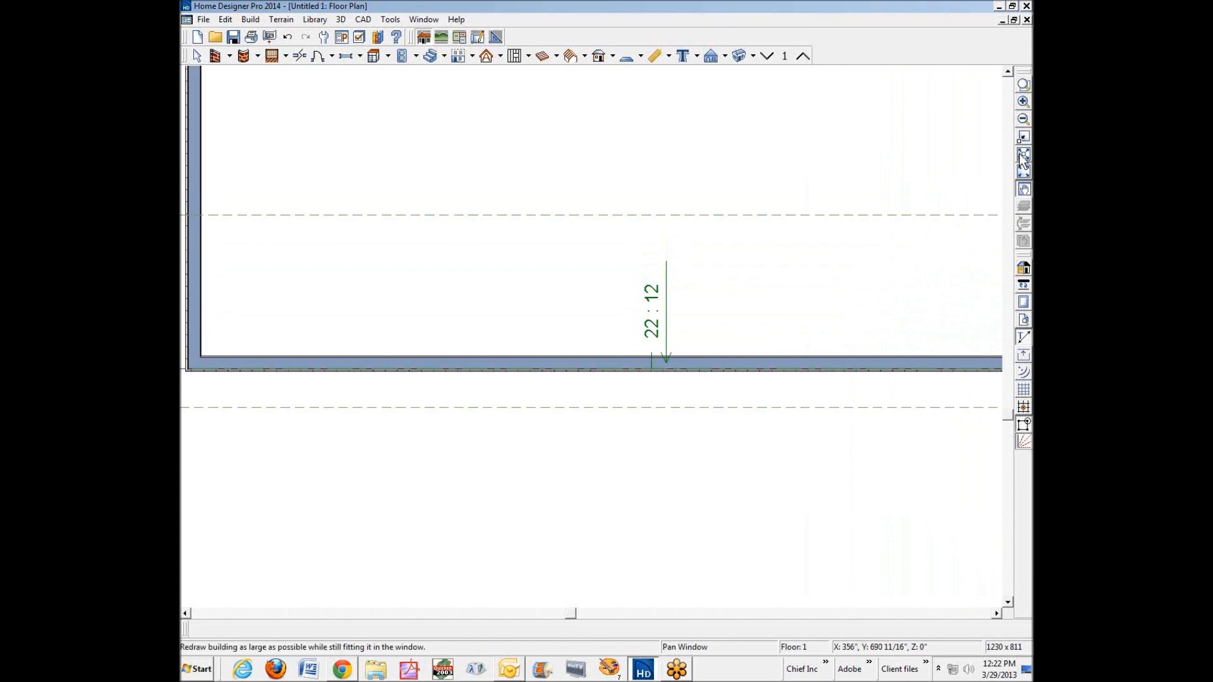
pyautogui.click(1023, 155)
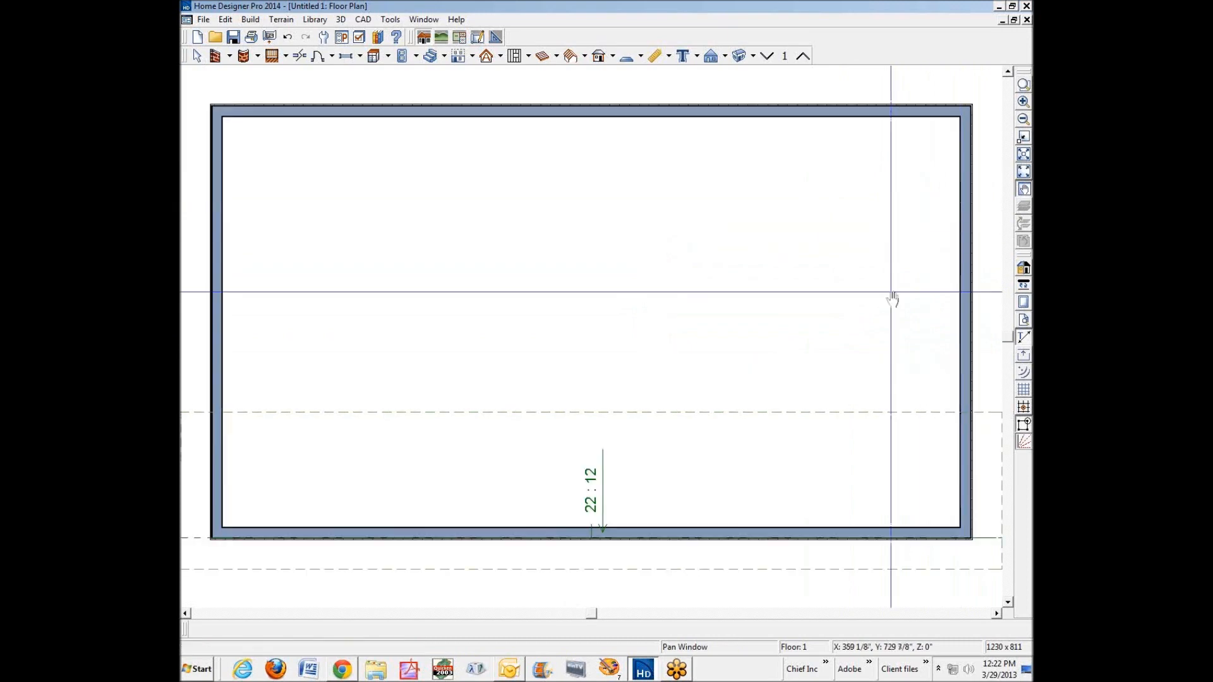
pyautogui.click(629, 414)
pyautogui.moveTo(591, 413); pyautogui.dragTo(591, 499)
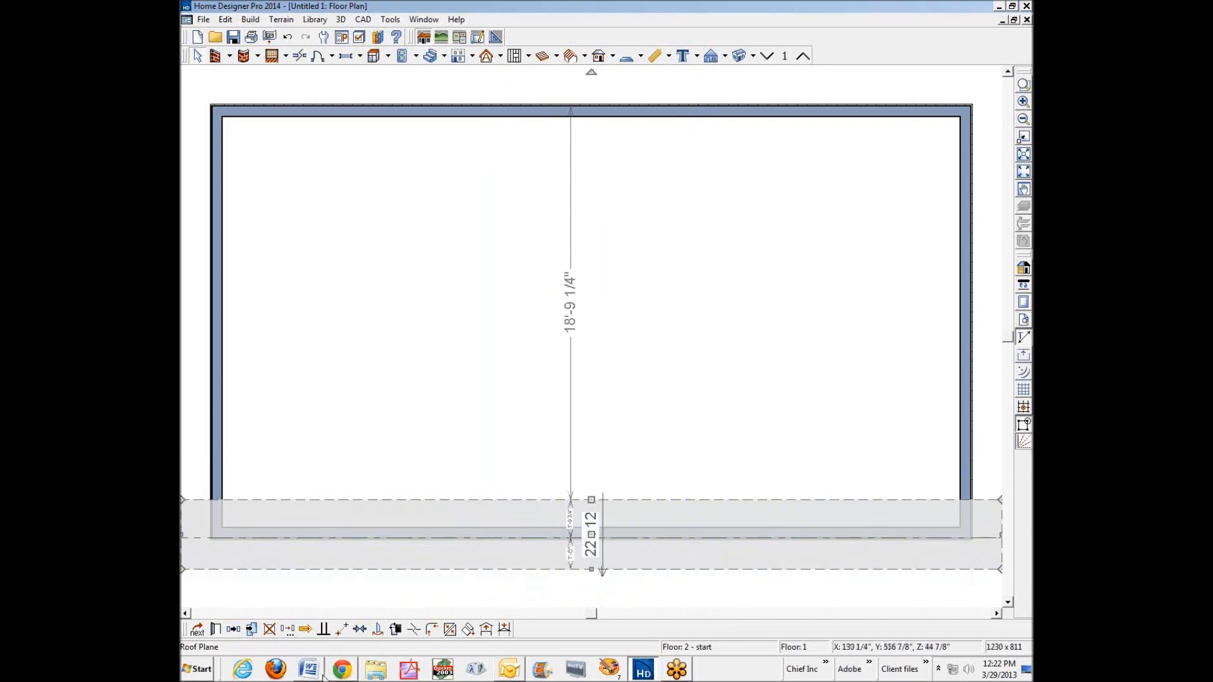
# Copy the shortened 22:12 roof plane and move the copy point to point so its lower corner meets the original's upper corner.
pyautogui.click(232, 630)
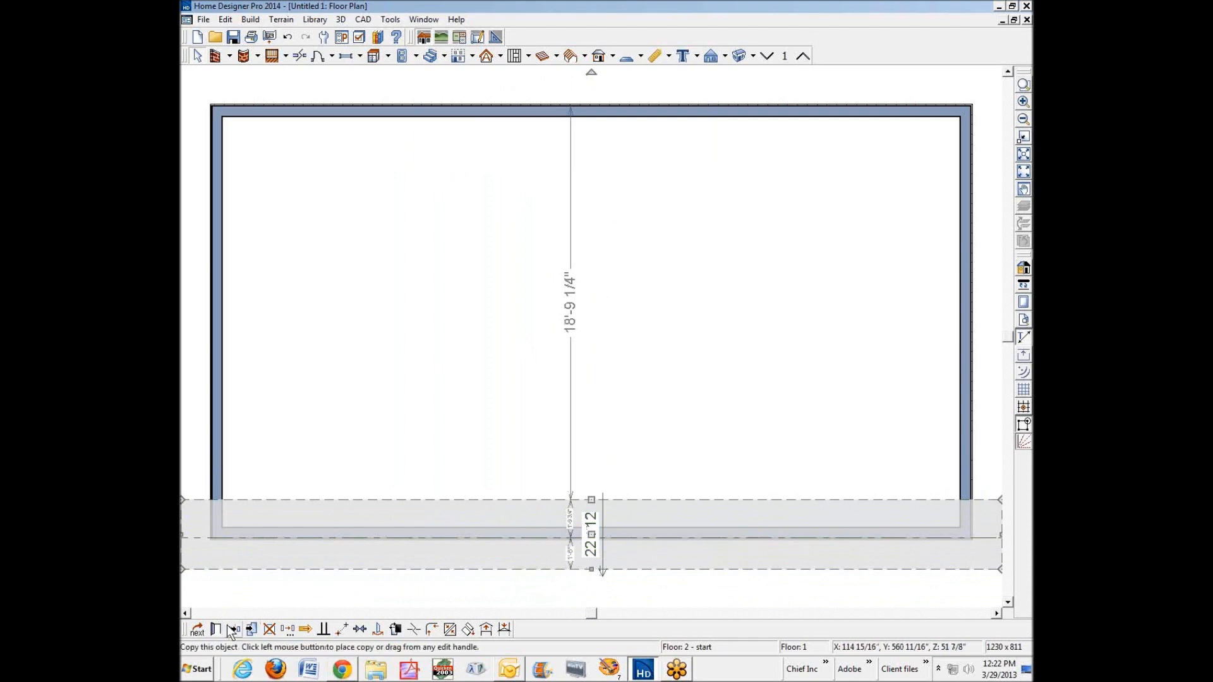
pyautogui.click(576, 361)
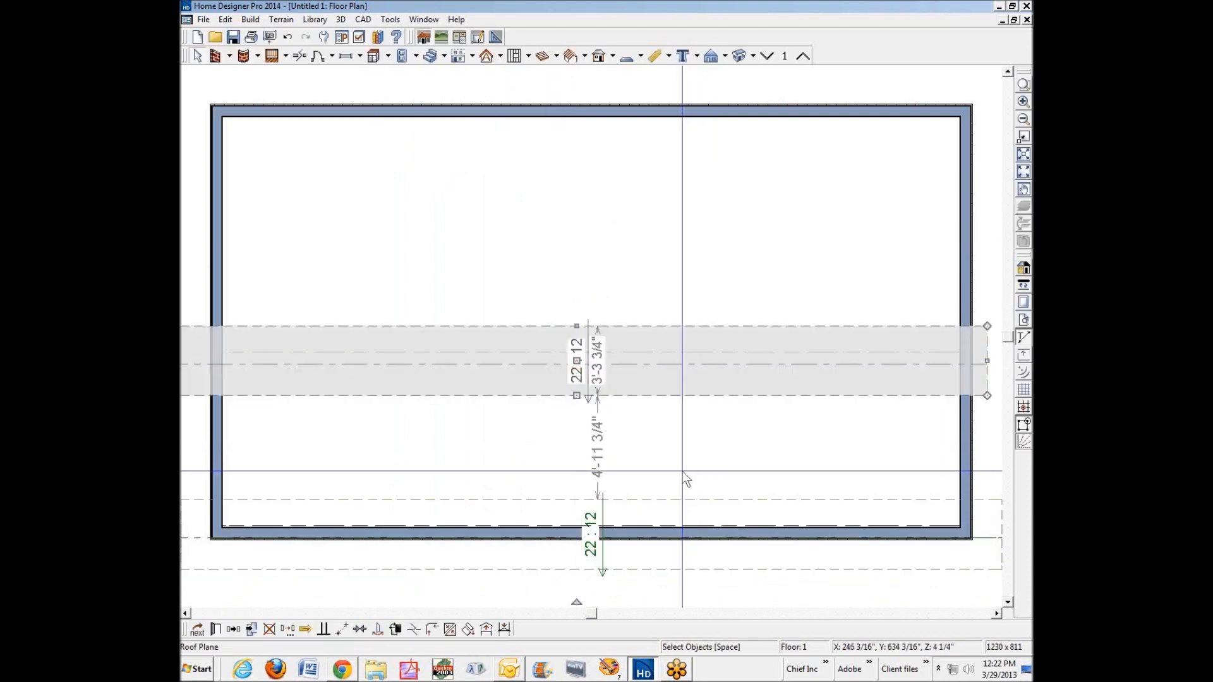
pyautogui.click(339, 628)
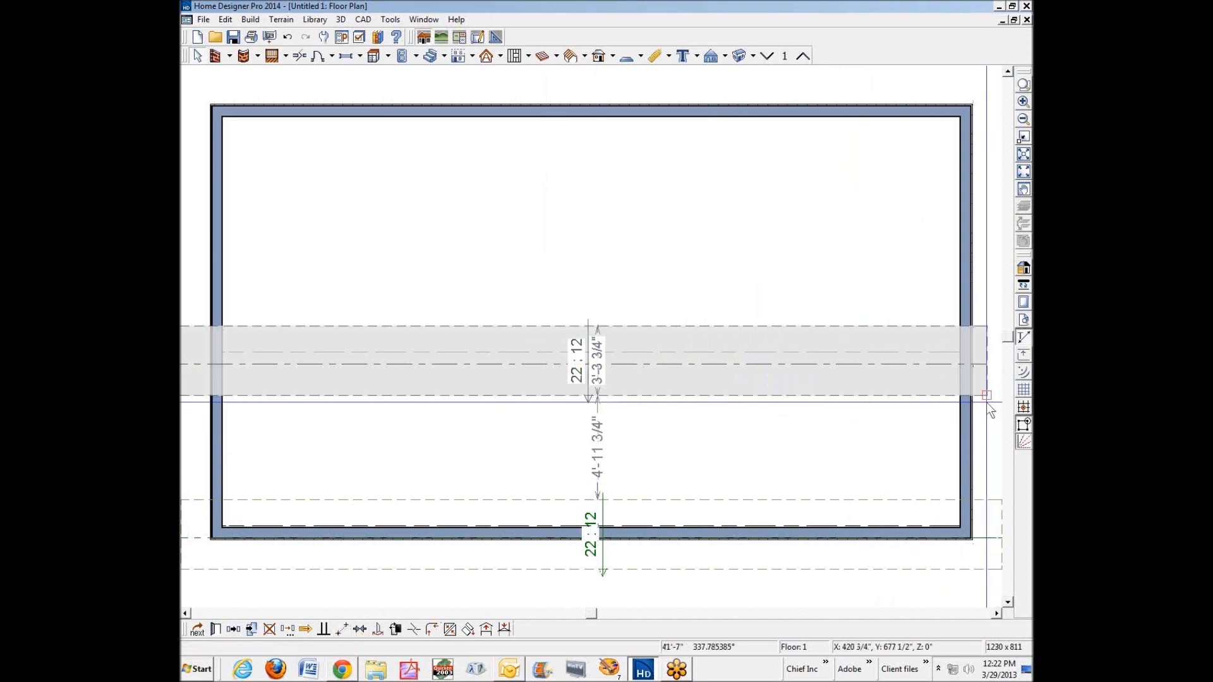
pyautogui.click(1000, 500)
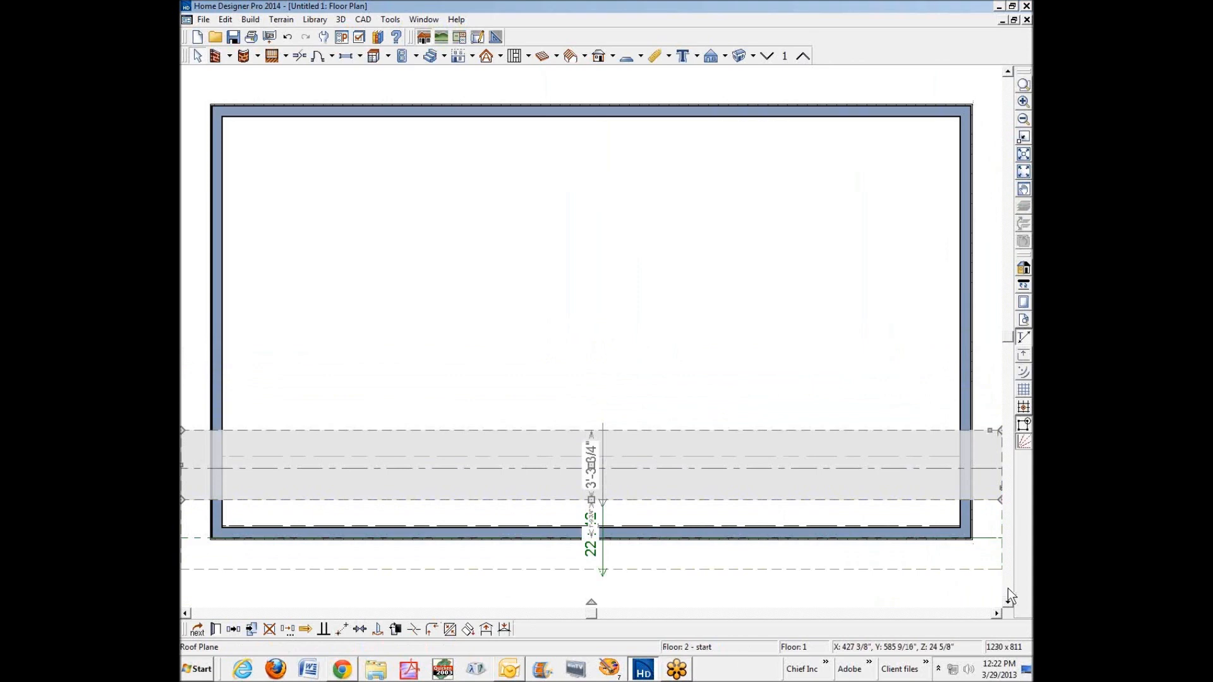
# Copy the ridge/top height value from the lower 22:12 roof plane's specification and close it without changes.
pyautogui.click(764, 571)
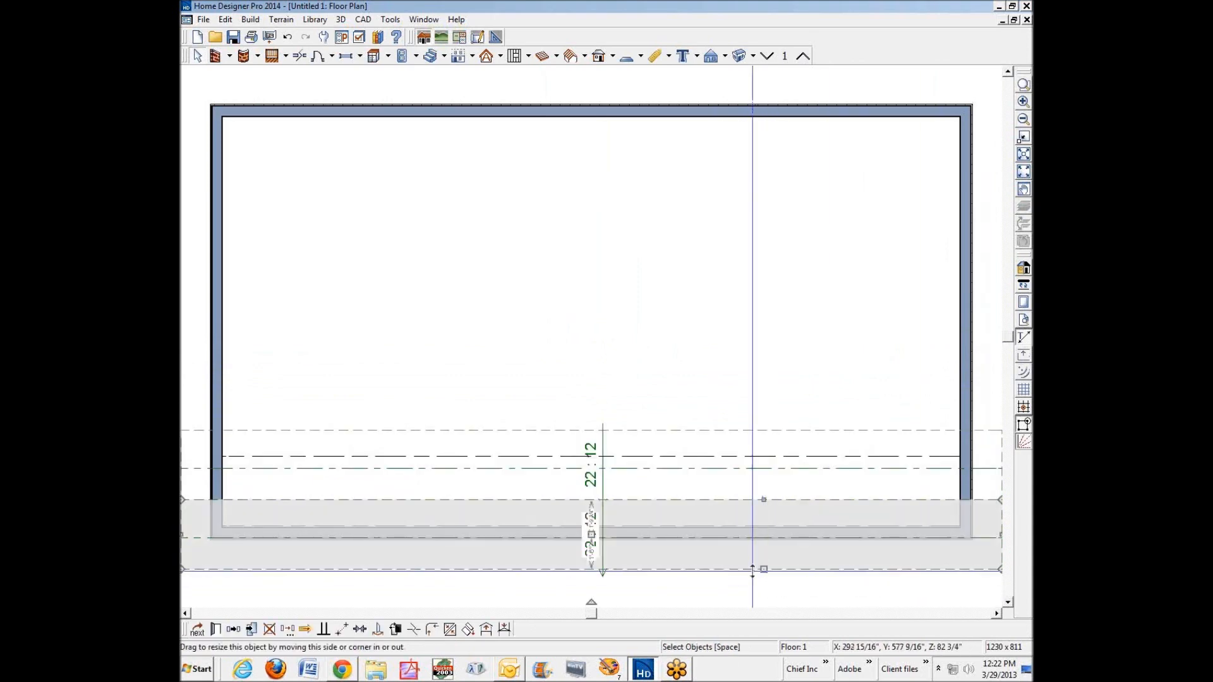
pyautogui.click(215, 629)
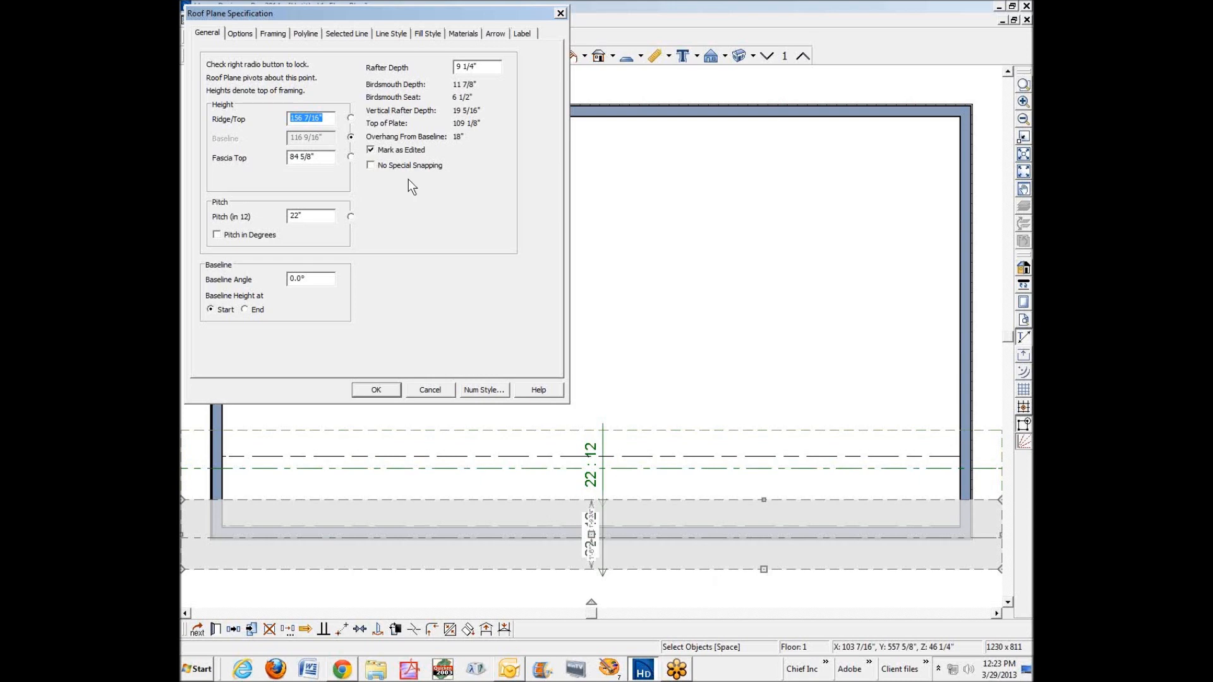
pyautogui.rightClick(301, 119)
pyautogui.click(325, 158)
pyautogui.click(430, 392)
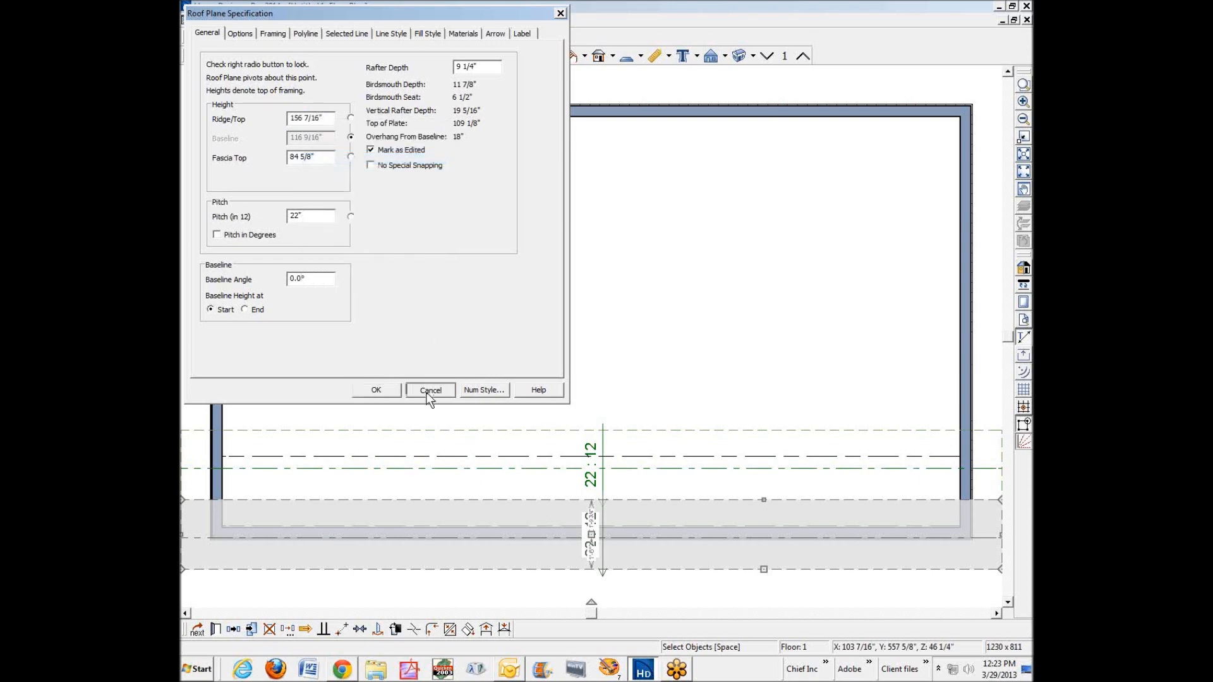
# Lock the upper roof plane's pitch and set its fascia top height to the copied value, 156 7/16".
pyautogui.click(504, 444)
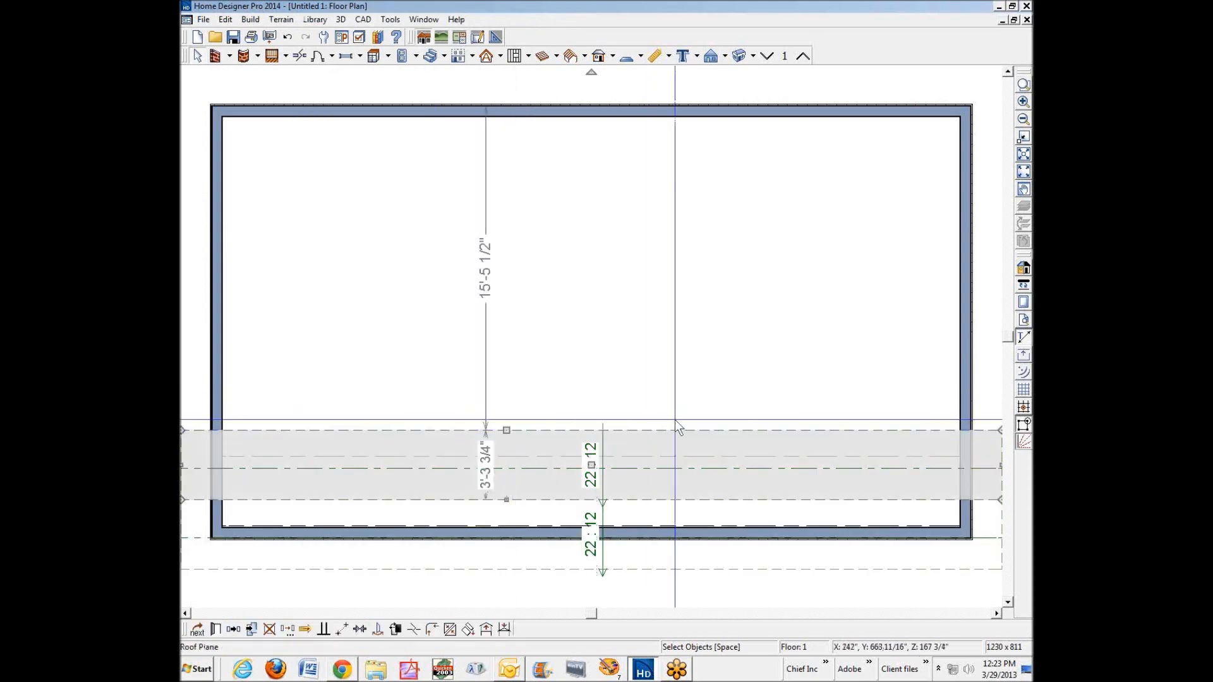
pyautogui.click(222, 635)
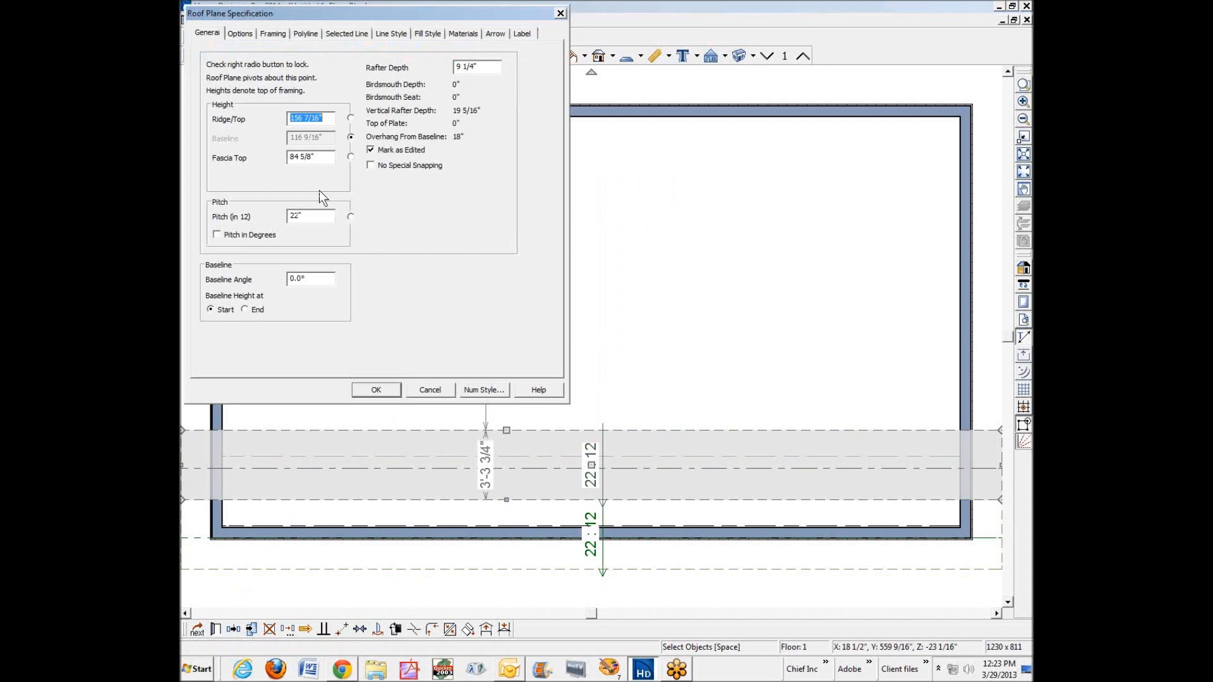
pyautogui.click(351, 217)
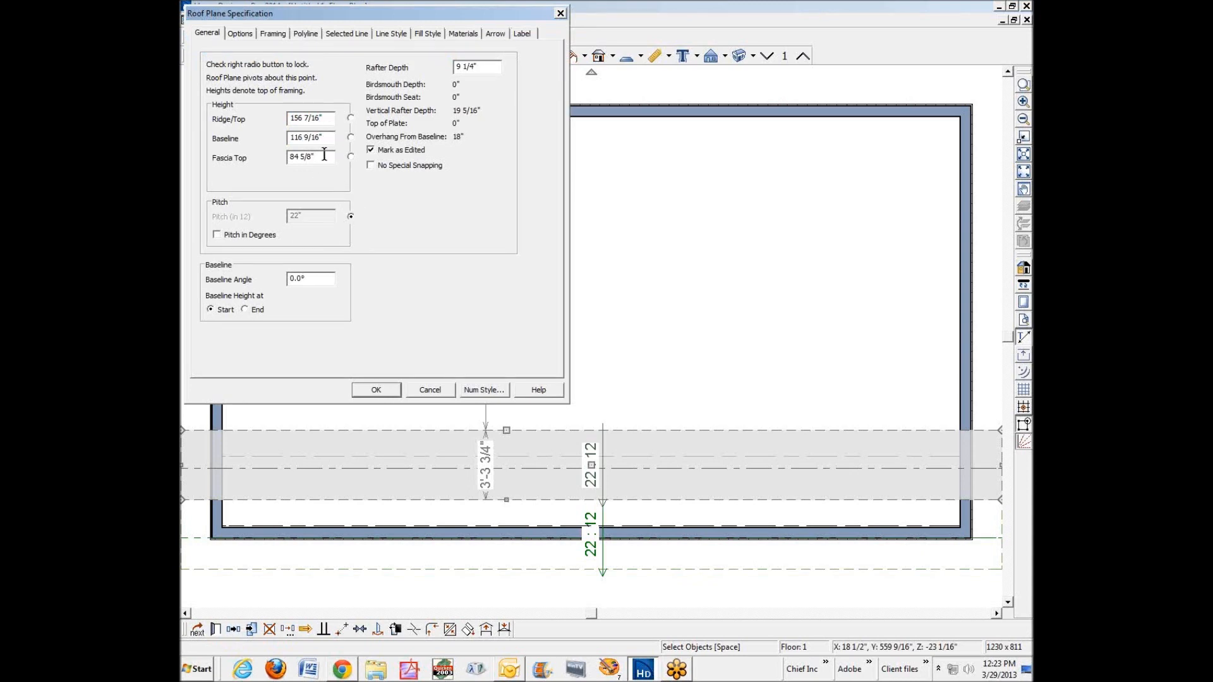
pyautogui.moveTo(325, 158); pyautogui.dragTo(275, 158)
pyautogui.hotkey('ctrl', 'v')
pyautogui.click(376, 390)
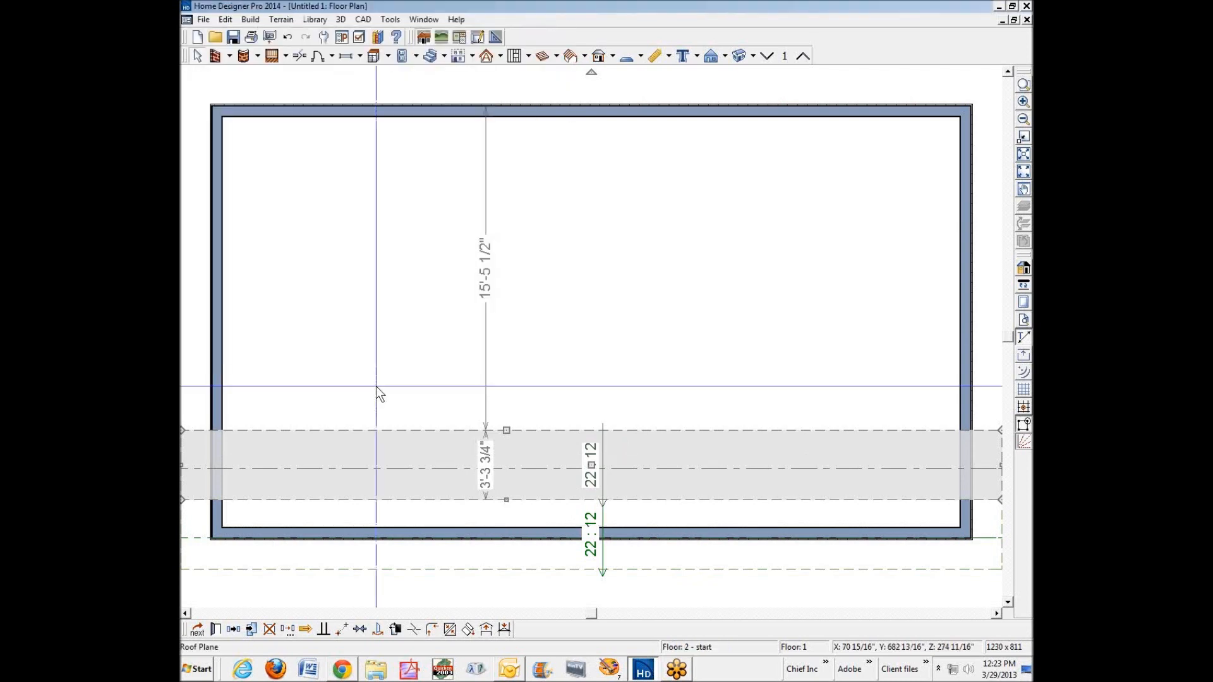
# Create a cross-section view through the middle of the building, facing its left end wall, focused on where the two roof planes meet.
pyautogui.click(388, 310)
pyautogui.click(711, 61)
pyautogui.moveTo(625, 386); pyautogui.dragTo(413, 388)
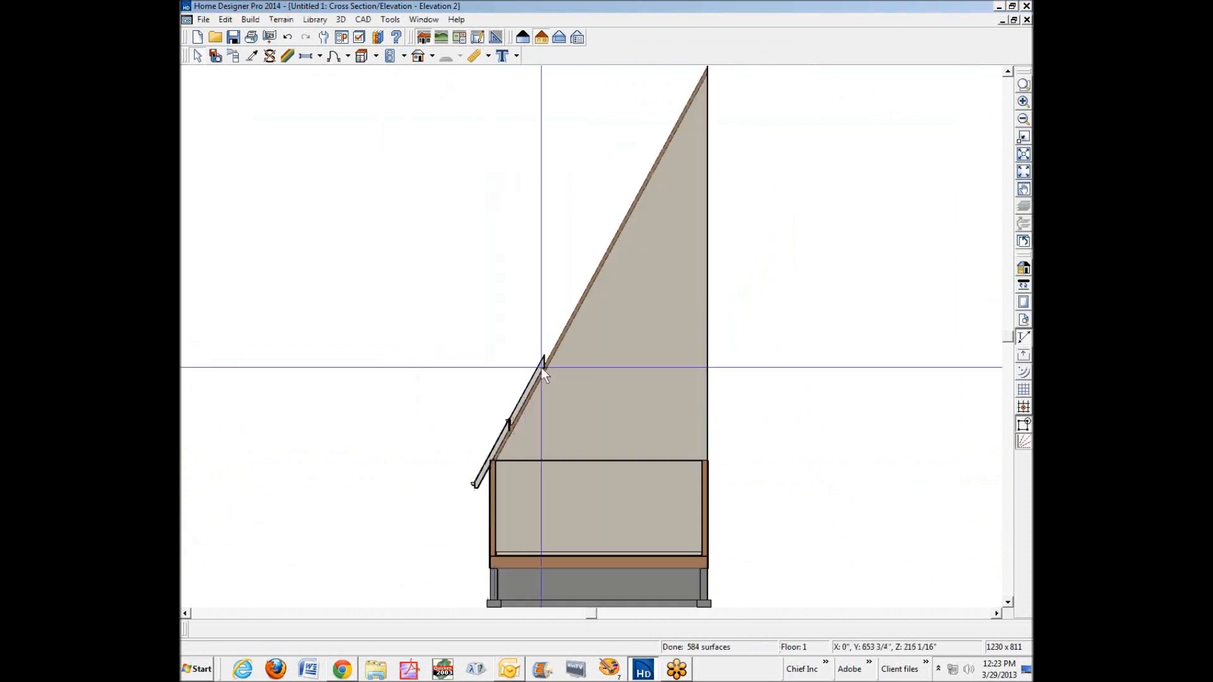
pyautogui.scroll(2, 511, 419)
pyautogui.scroll(1, 500, 436)
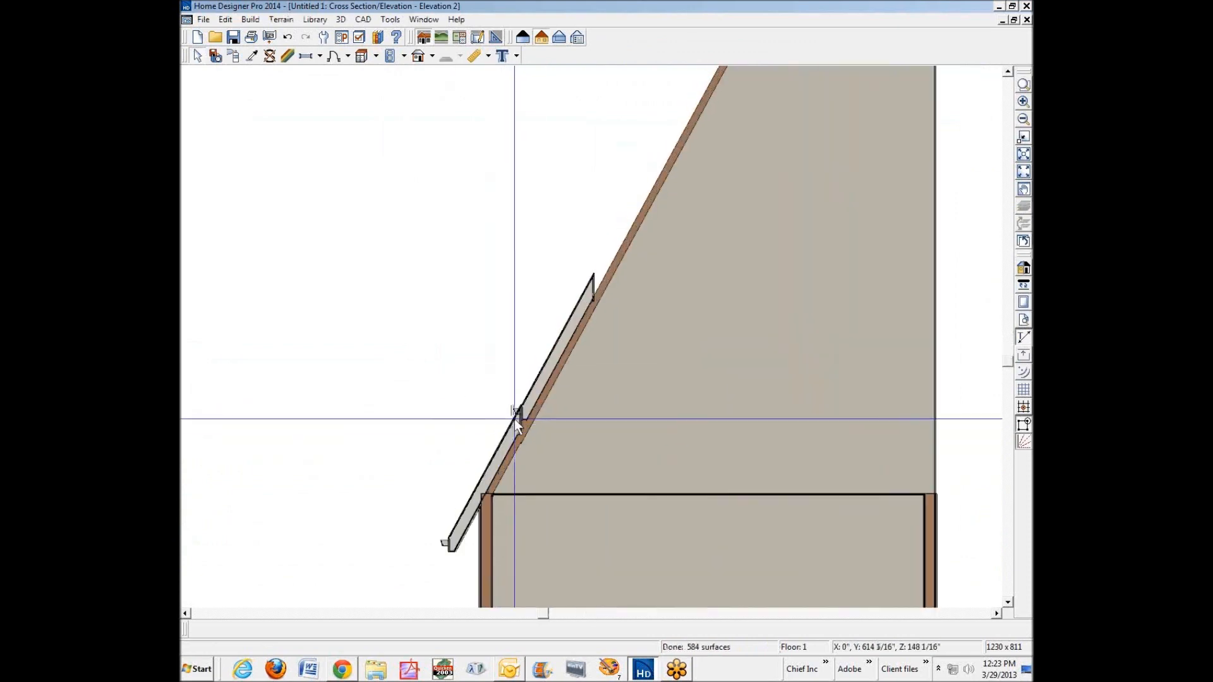
# Lock the upper roof plane's fascia top and set its pitch to 20 in 12 in the cross-section.
pyautogui.click(551, 372)
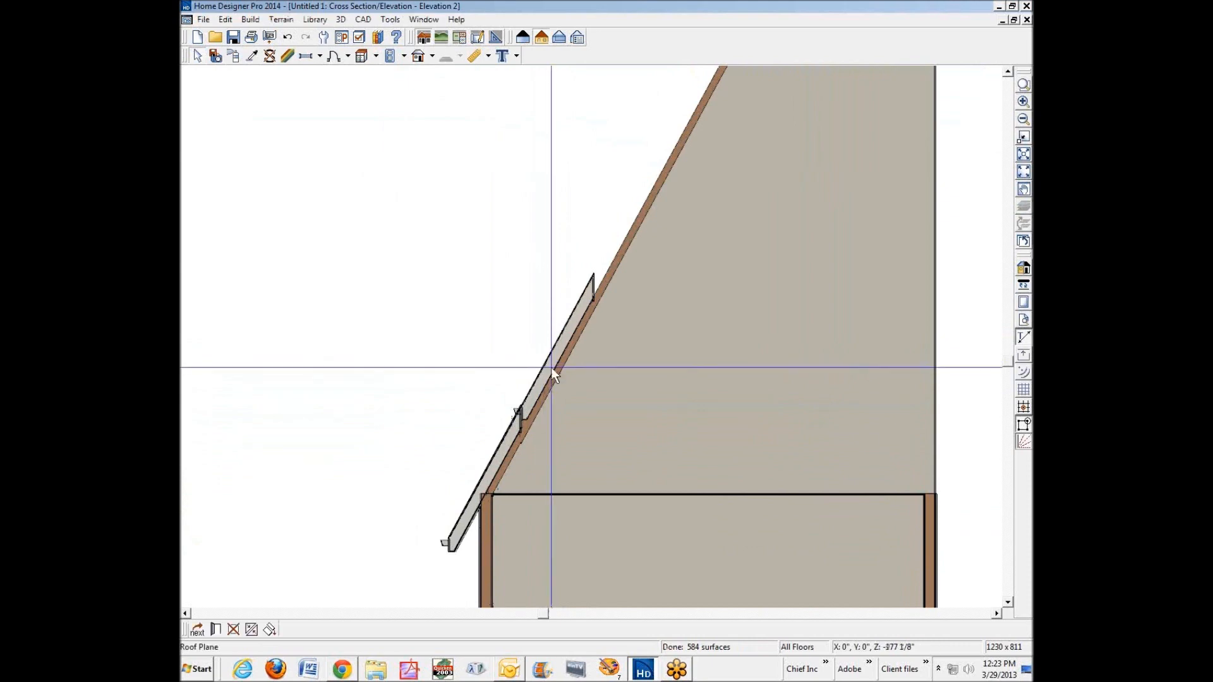
pyautogui.click(218, 631)
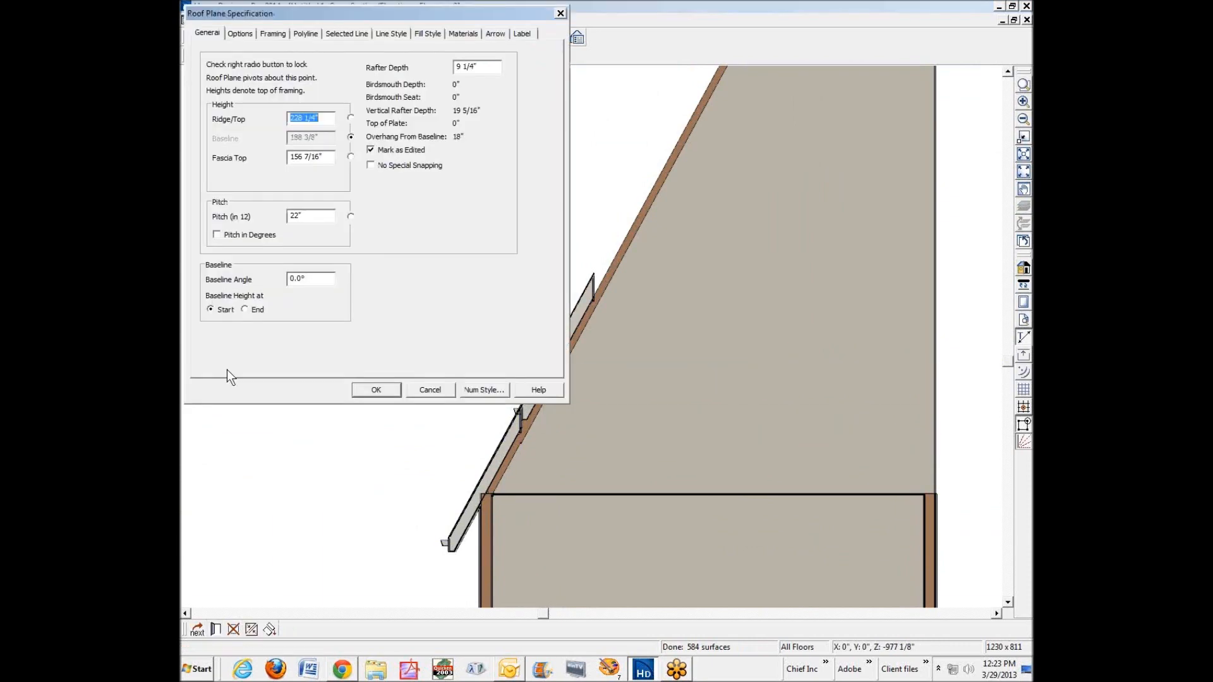
pyautogui.click(351, 157)
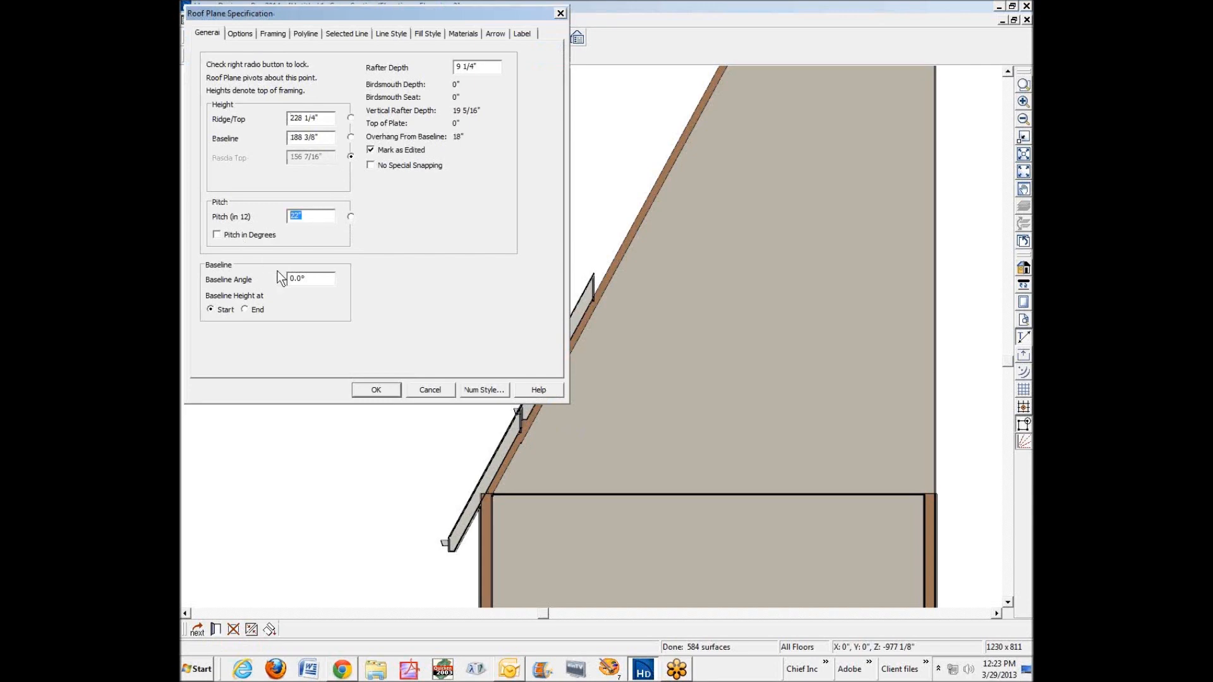
pyautogui.write('20')
pyautogui.click(377, 391)
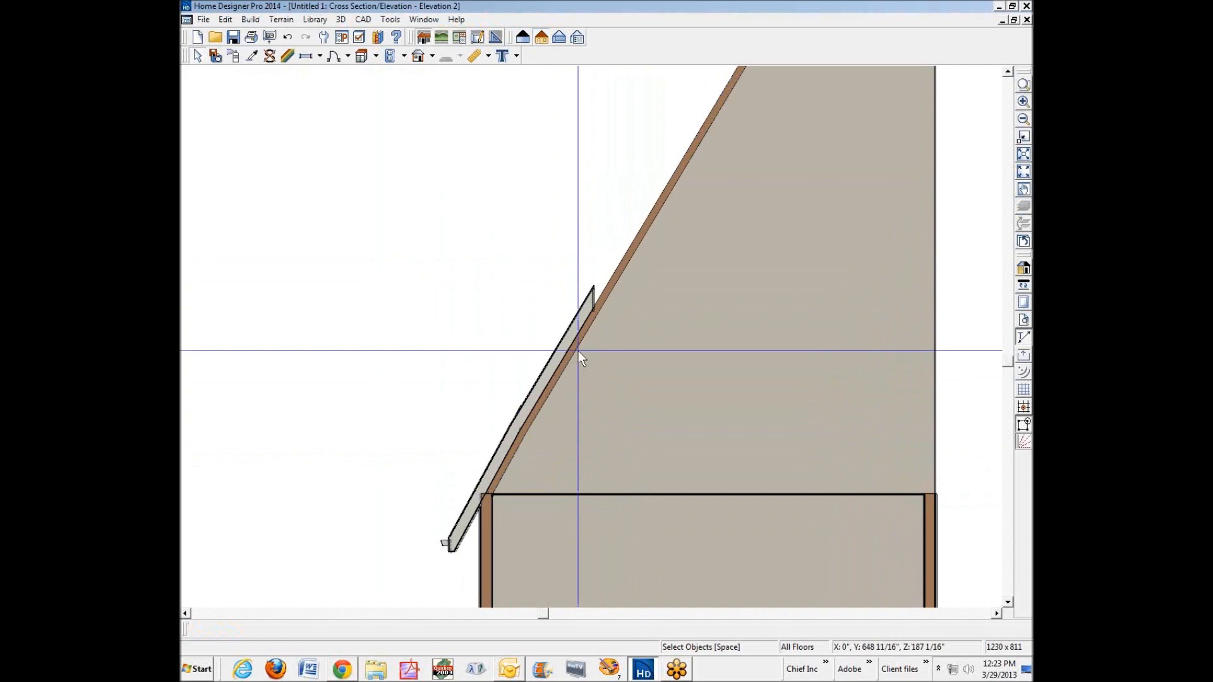
# Set the upper roof plane's pitch to 18 in 12 with the fascia top height locked.
pyautogui.doubleClick(550, 374)
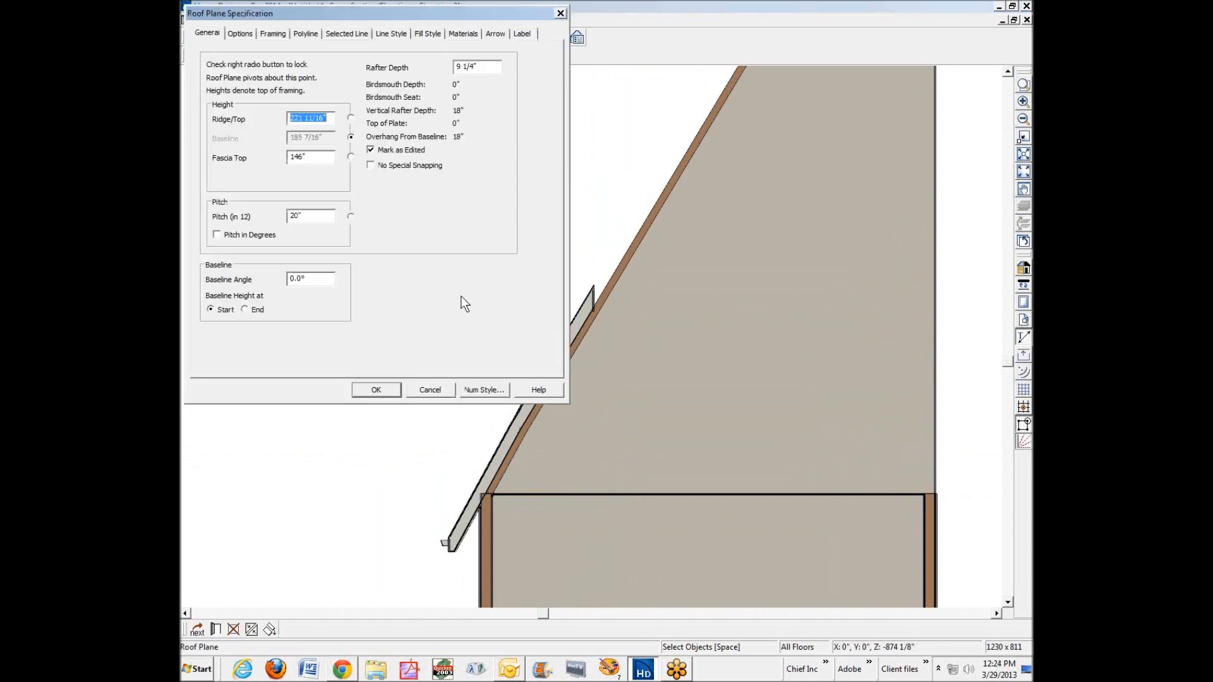
pyautogui.moveTo(323, 219); pyautogui.dragTo(265, 217)
pyautogui.click(351, 157)
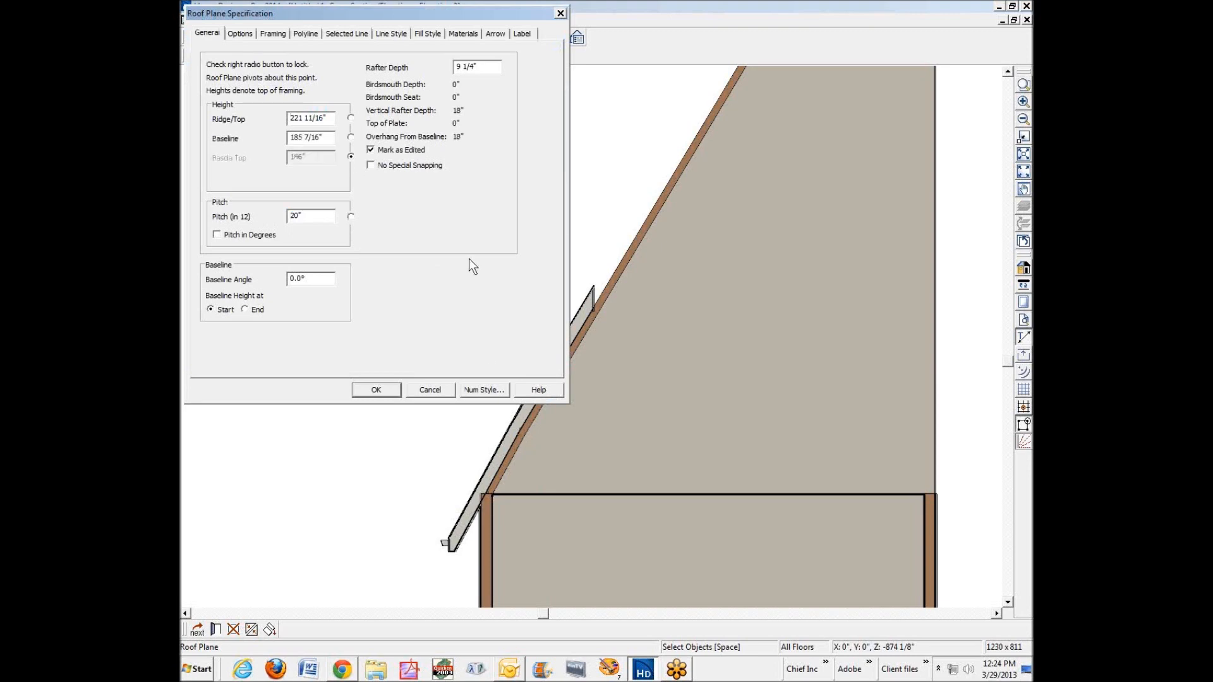
pyautogui.moveTo(430, 10)
pyautogui.mouseDown()
pyautogui.moveTo(905, 346)
pyautogui.moveTo(866, 329)
pyautogui.mouseUp()
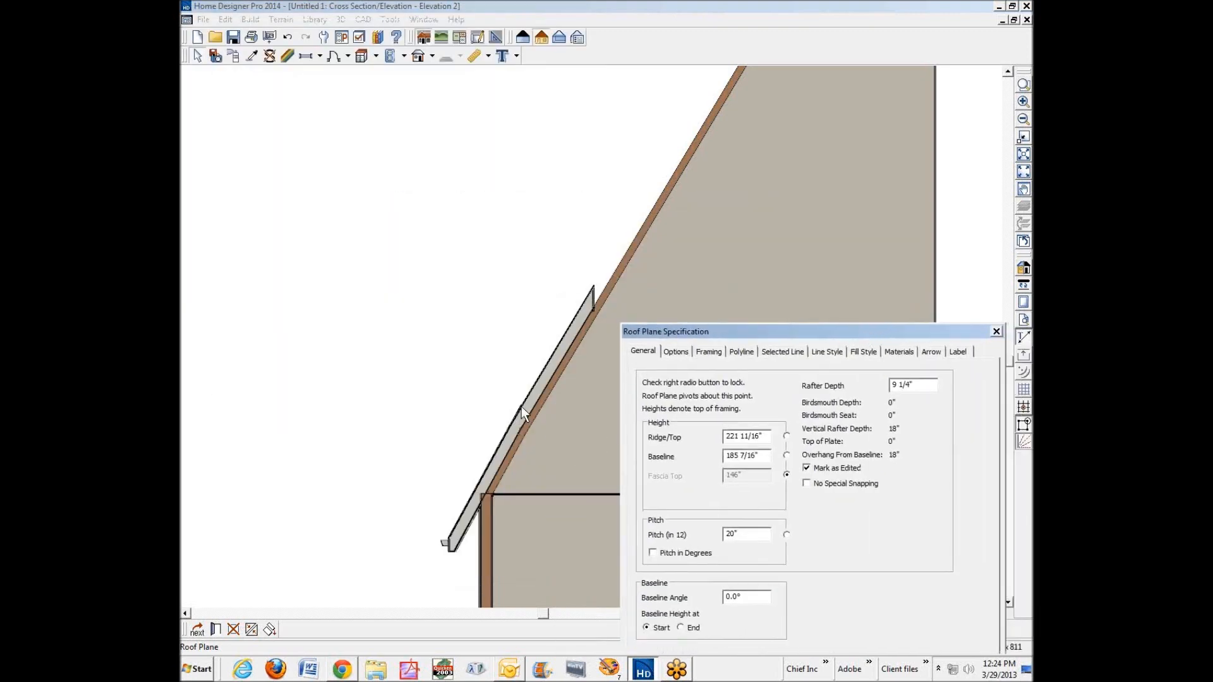
pyautogui.moveTo(743, 332)
pyautogui.mouseDown()
pyautogui.moveTo(583, 210)
pyautogui.moveTo(502, 97)
pyautogui.mouseUp()
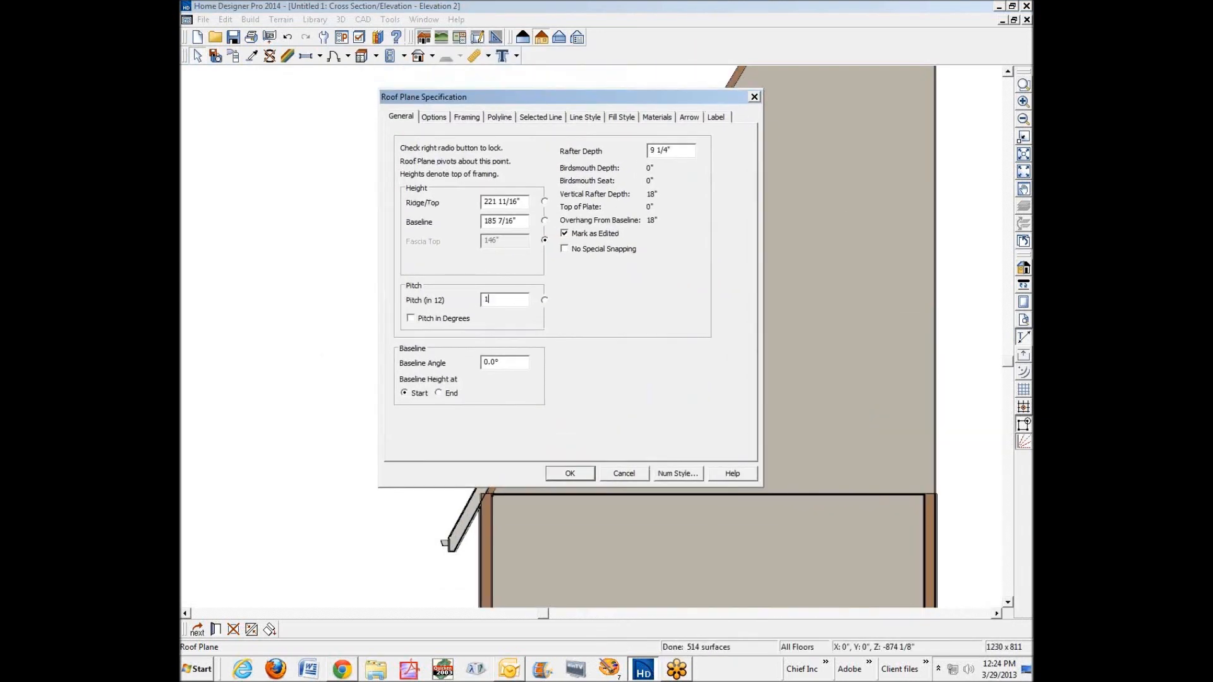
pyautogui.click(568, 474)
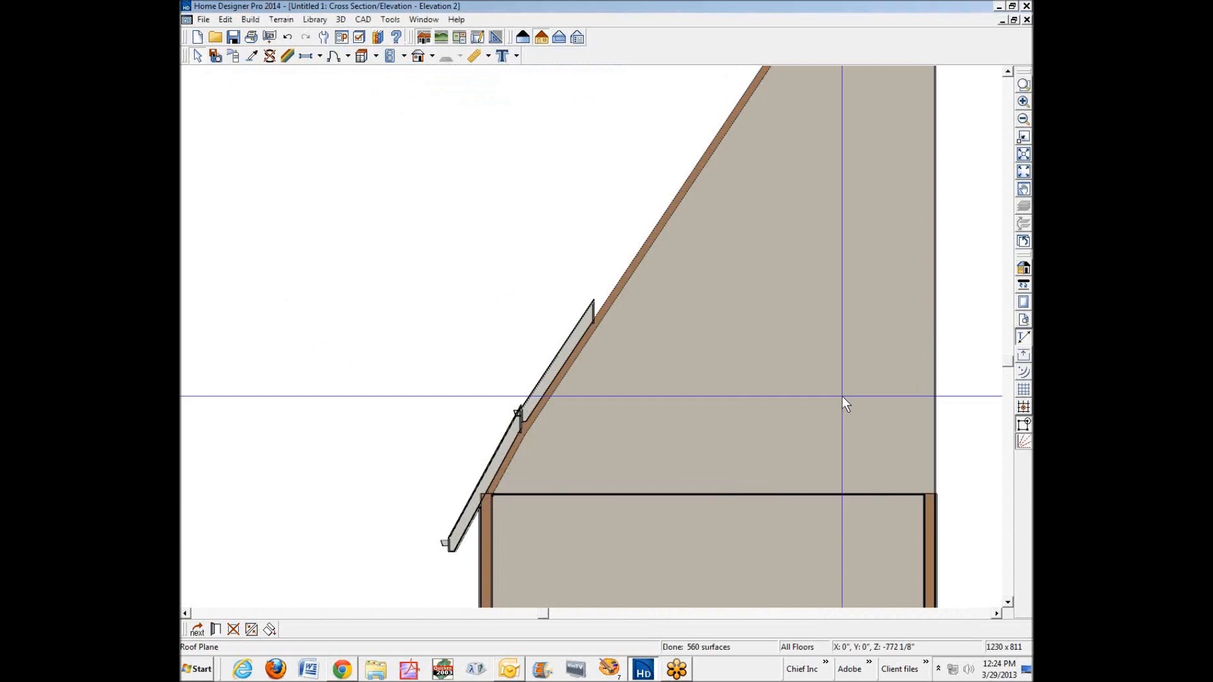
# Return to the floor plan and place a copy of the 18:12 roof plane above it, near the middle of the building.
pyautogui.hotkey('ctrl', 'Tab')
pyautogui.press('space')
pyautogui.rightClick(676, 430)
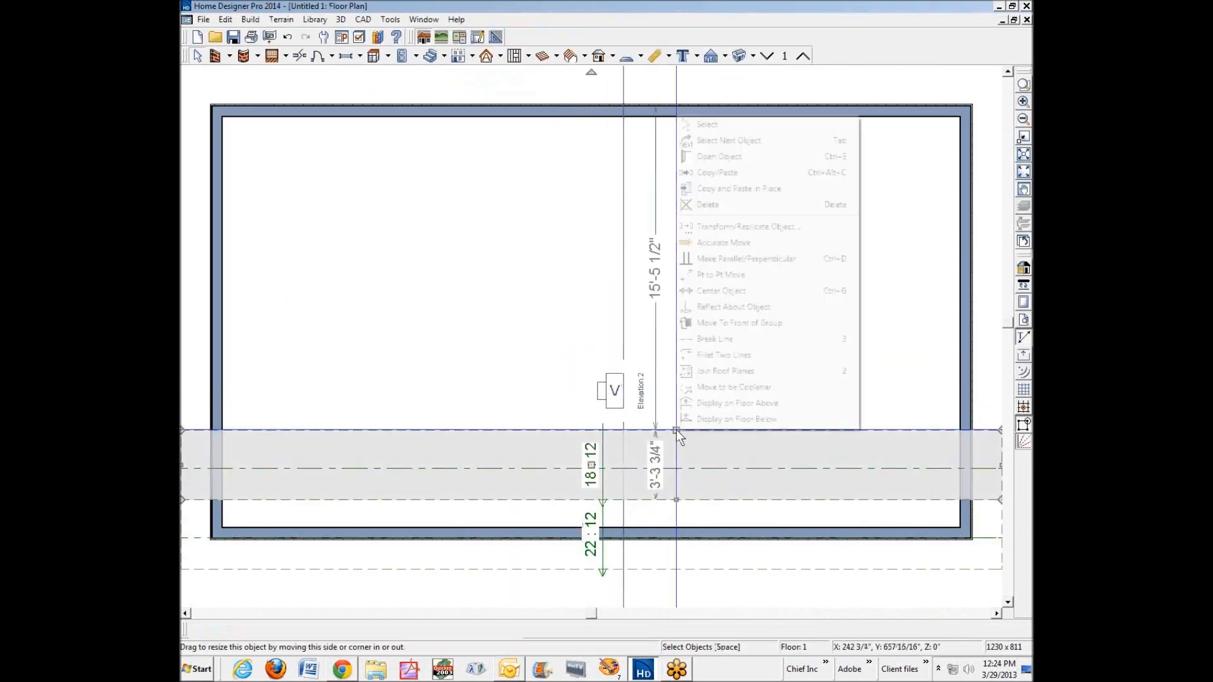
pyautogui.click(756, 172)
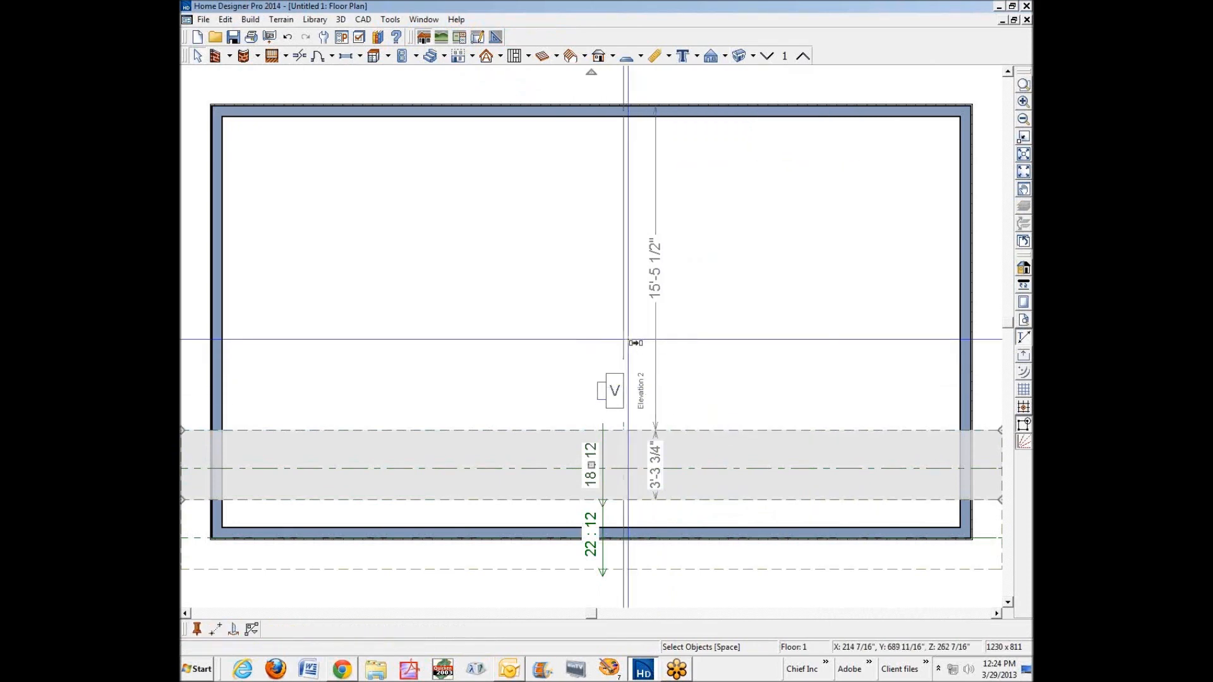
pyautogui.click(667, 341)
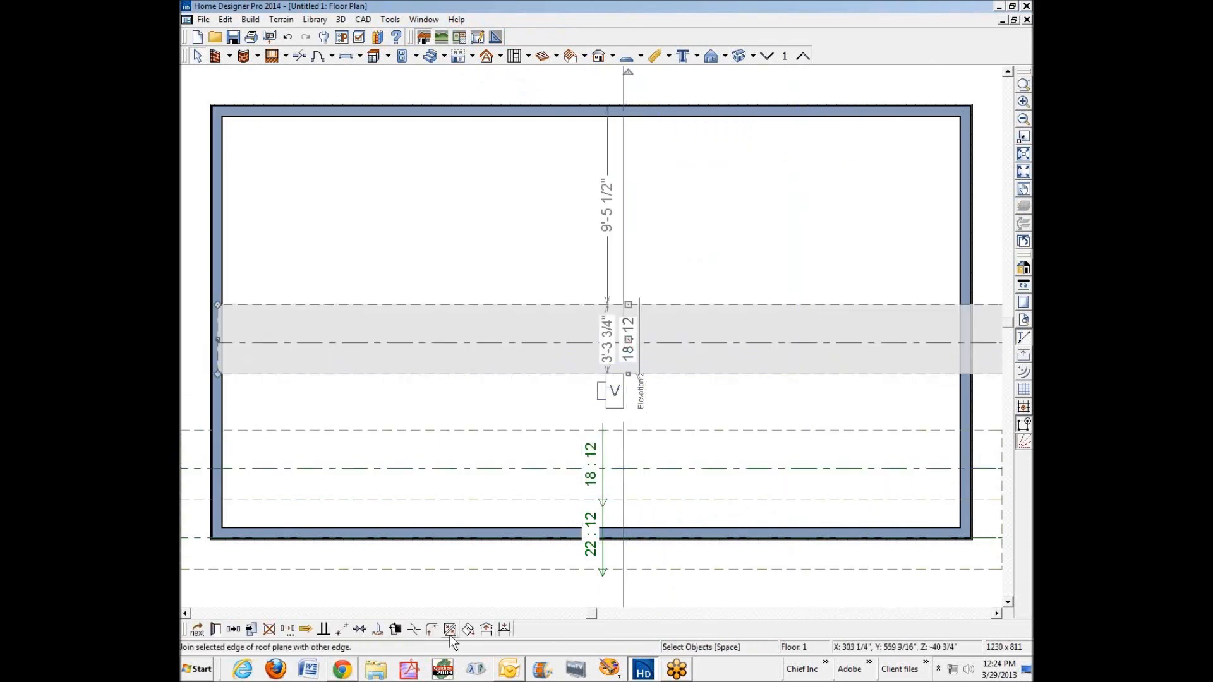
# Move the copied 18:12 roof plane point to point so its lower right corner meets the upper right corner of the existing 18:12 plane.
pyautogui.click(342, 628)
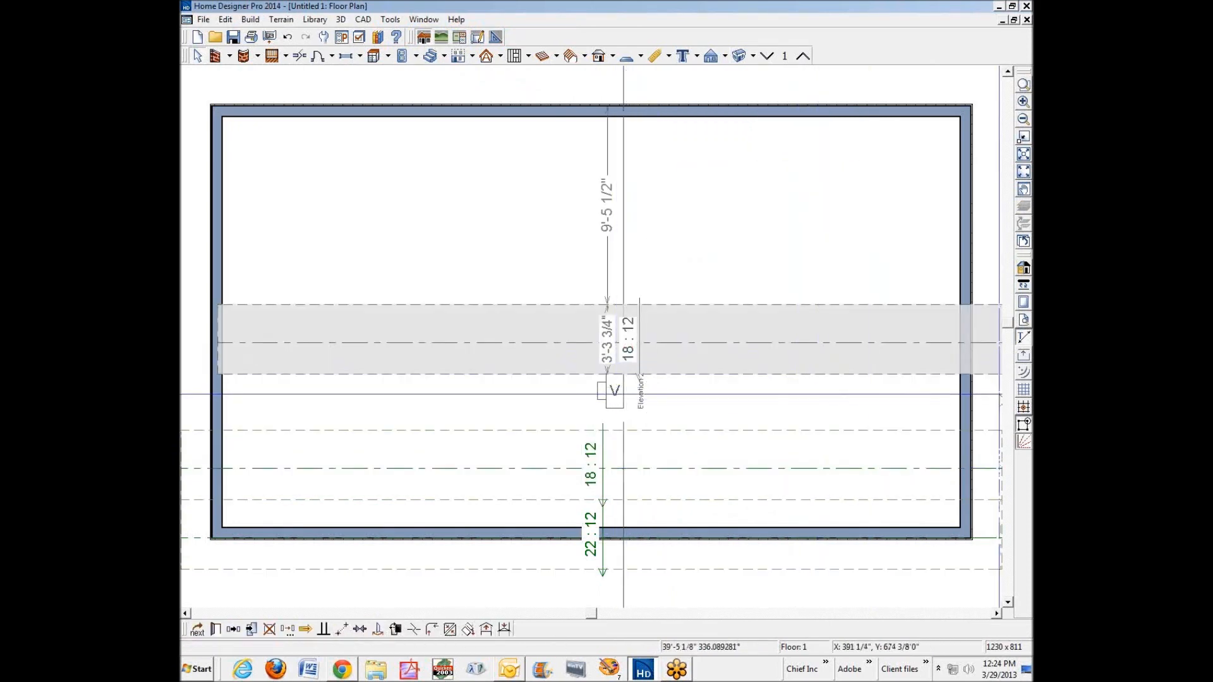
pyautogui.click(996, 614)
pyautogui.click(996, 613)
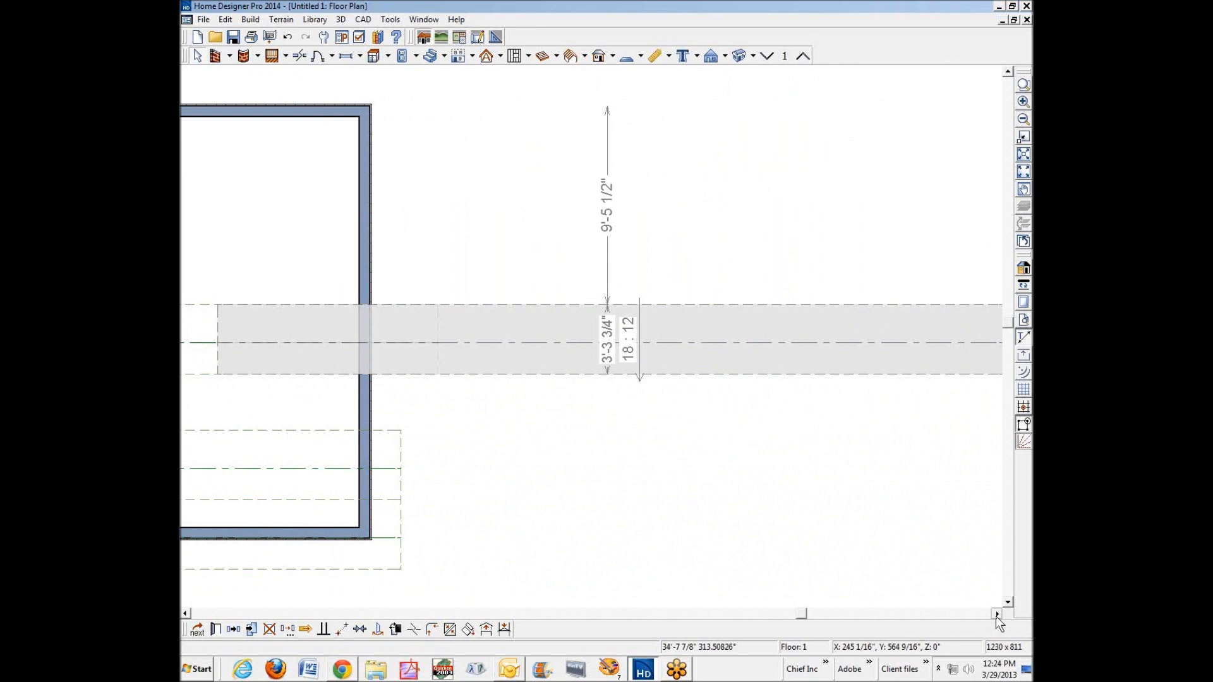
pyautogui.click(997, 613)
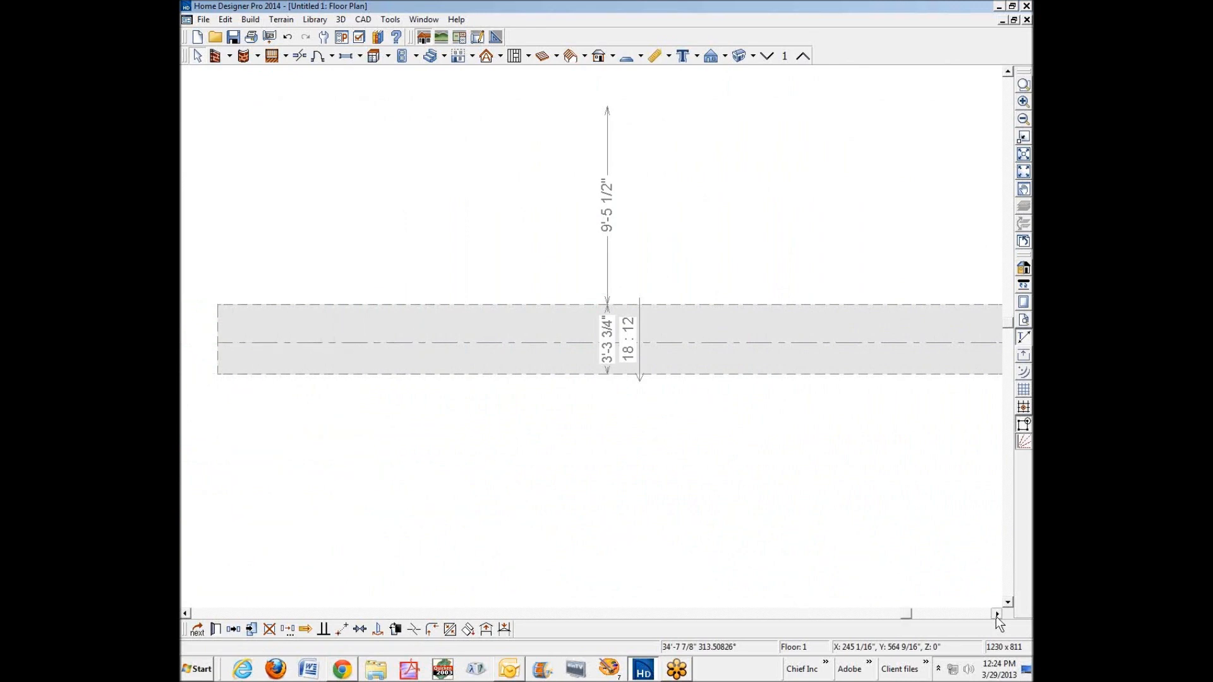
pyautogui.click(997, 614)
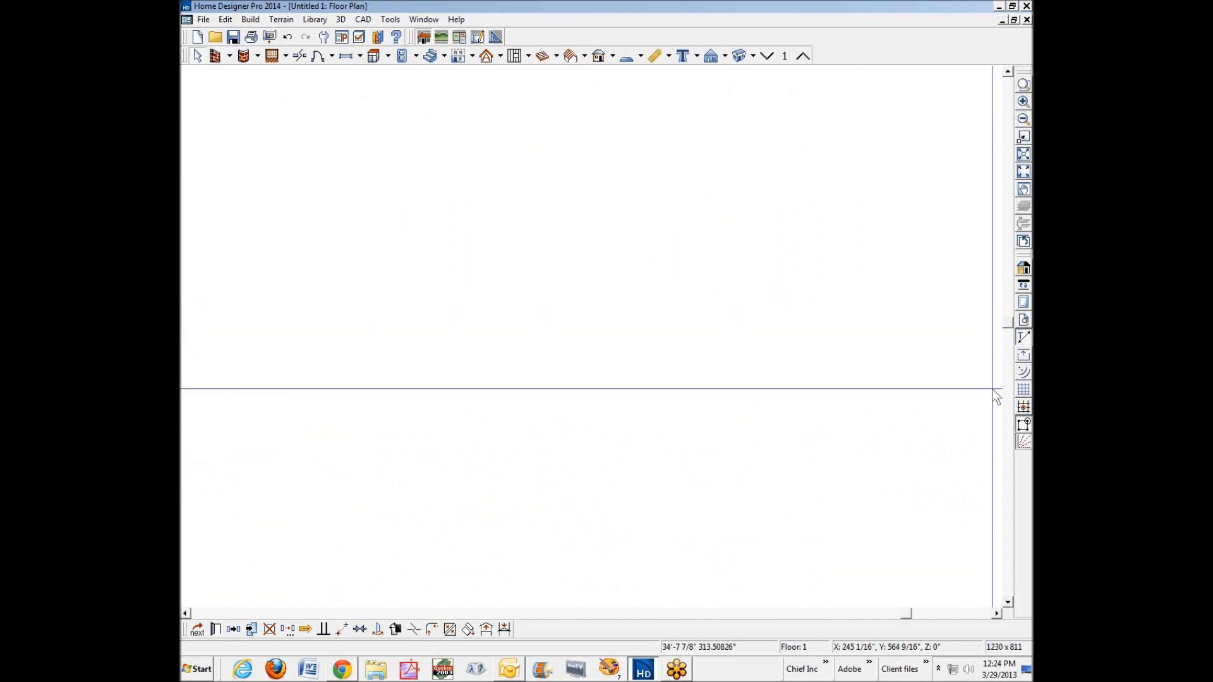
pyautogui.click(1025, 173)
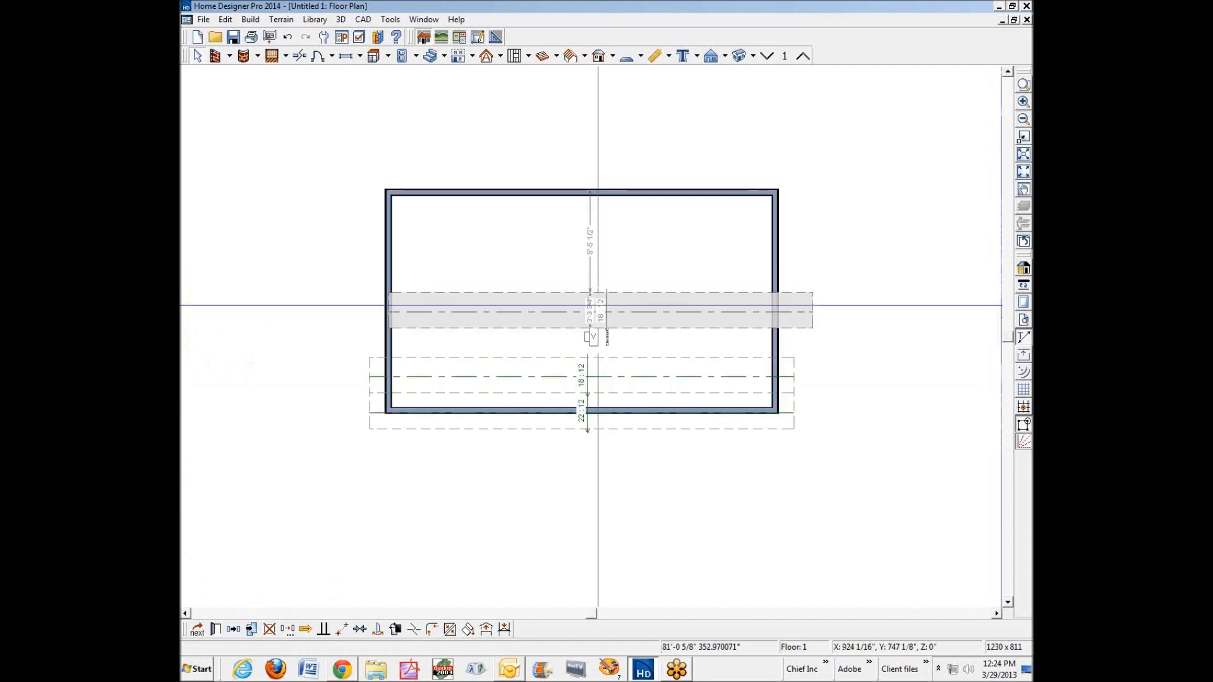
pyautogui.scroll(2, 809, 342)
pyautogui.scroll(2, 808, 343)
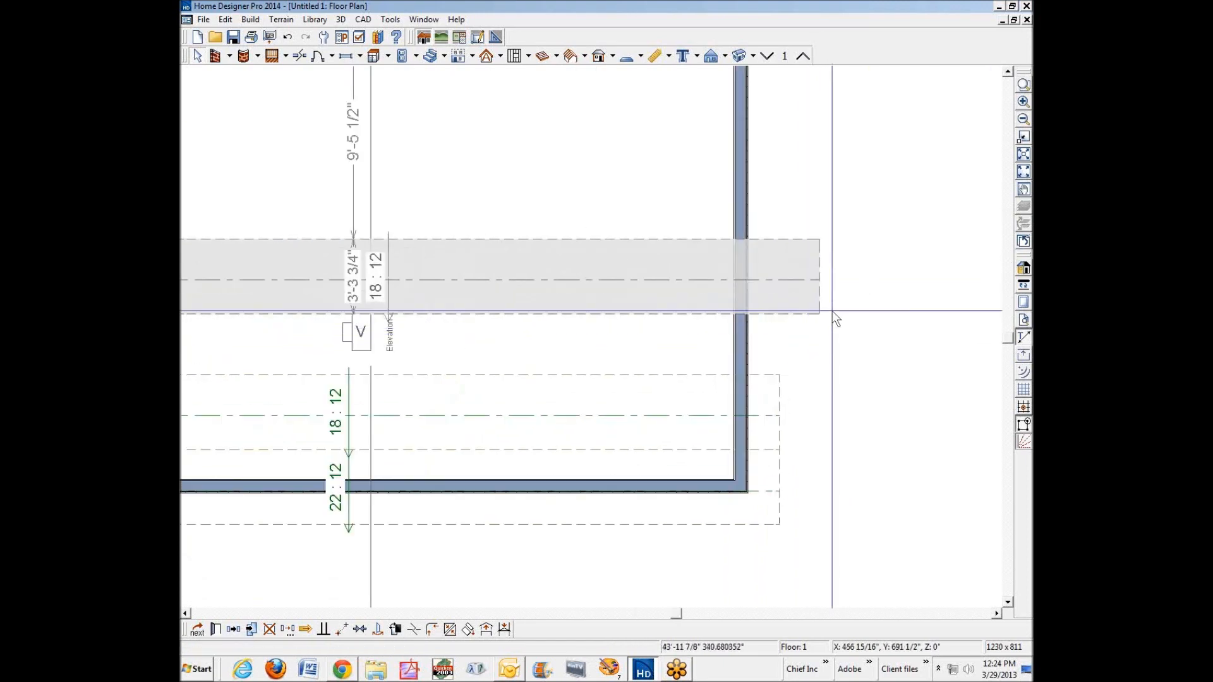
pyautogui.click(780, 377)
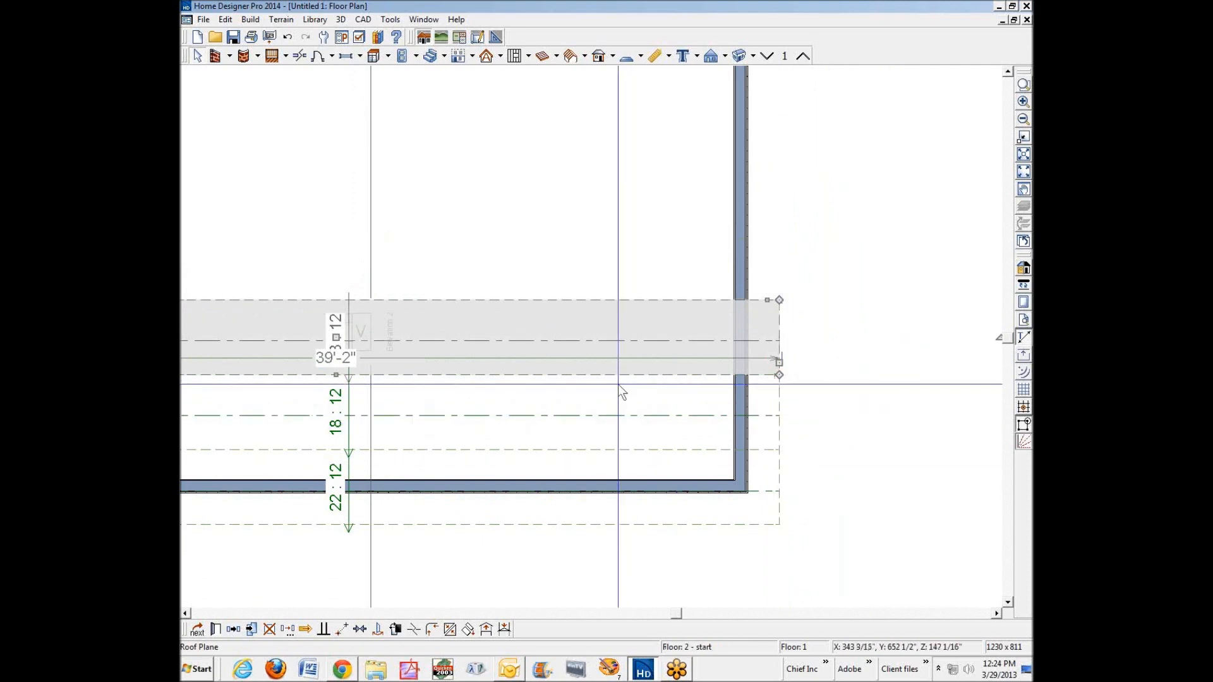
pyautogui.press('Escape')
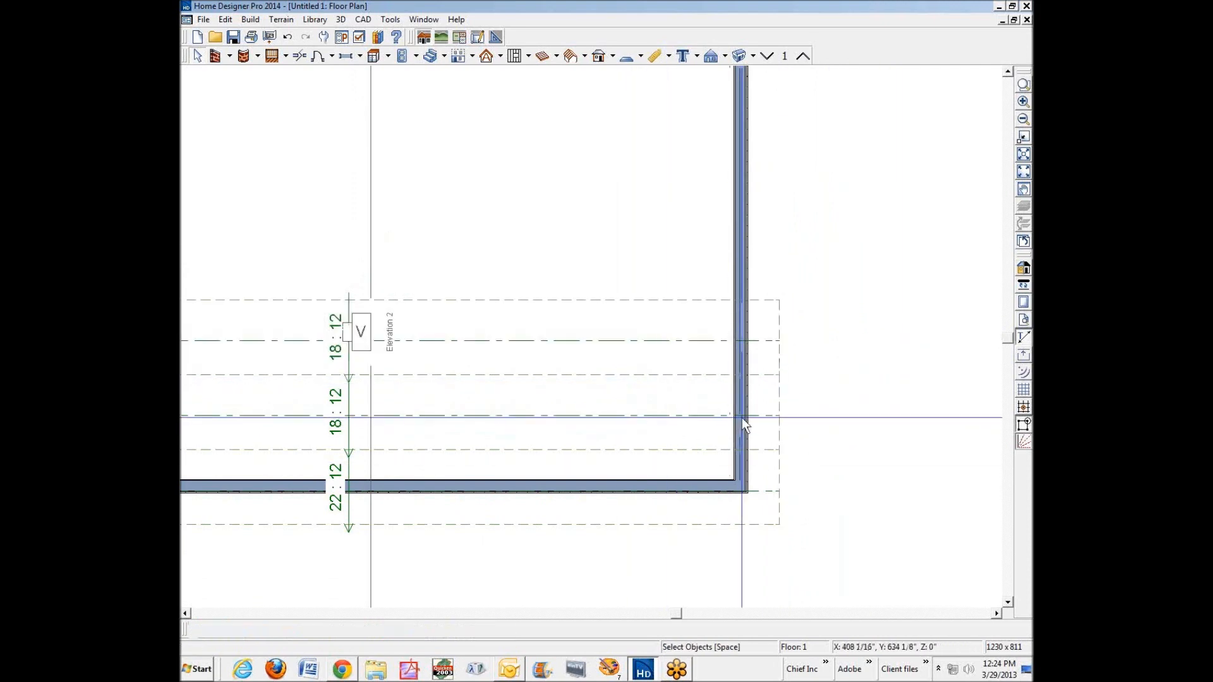
# Copy the ridge top height value from the specification of the original 18:12 roof plane, leaving that plane unedited.
pyautogui.click(775, 405)
pyautogui.click(215, 629)
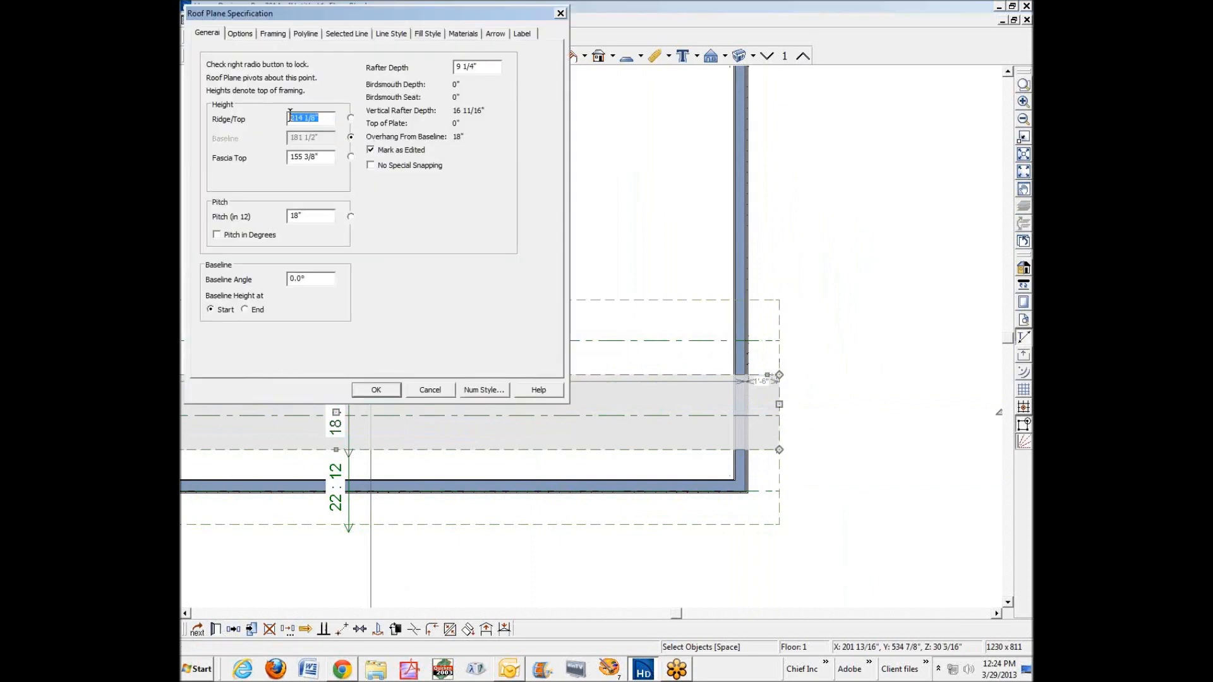
pyautogui.rightClick(306, 119)
pyautogui.click(337, 160)
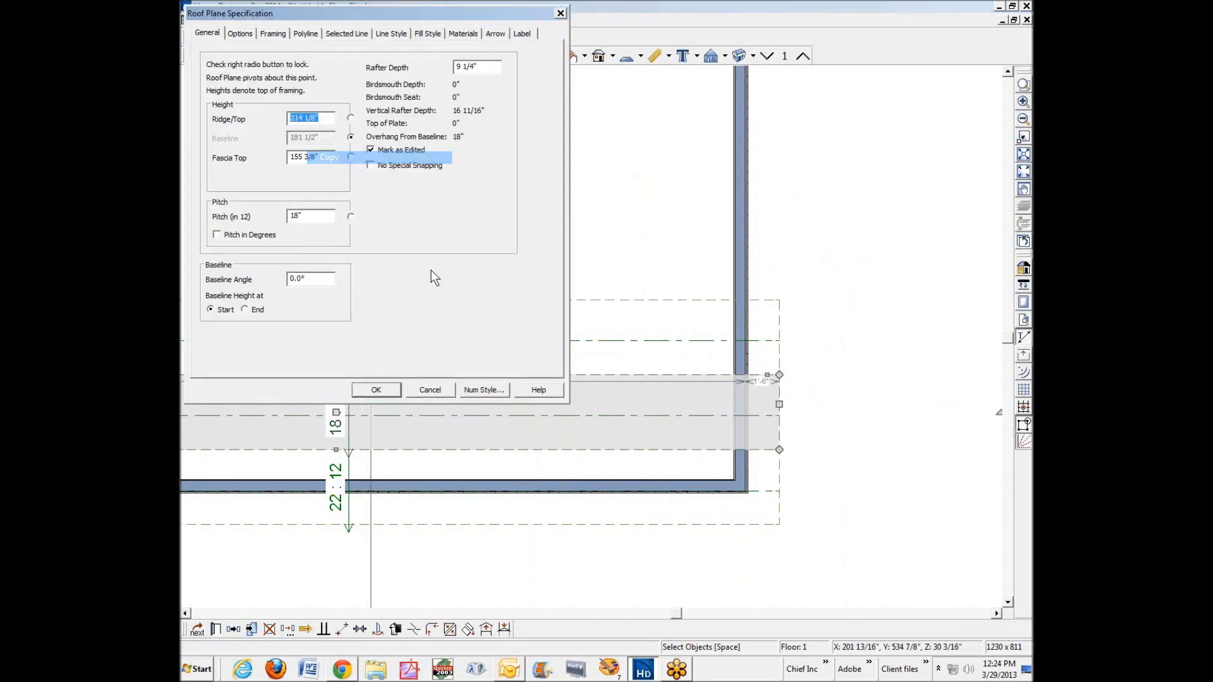
pyautogui.click(422, 394)
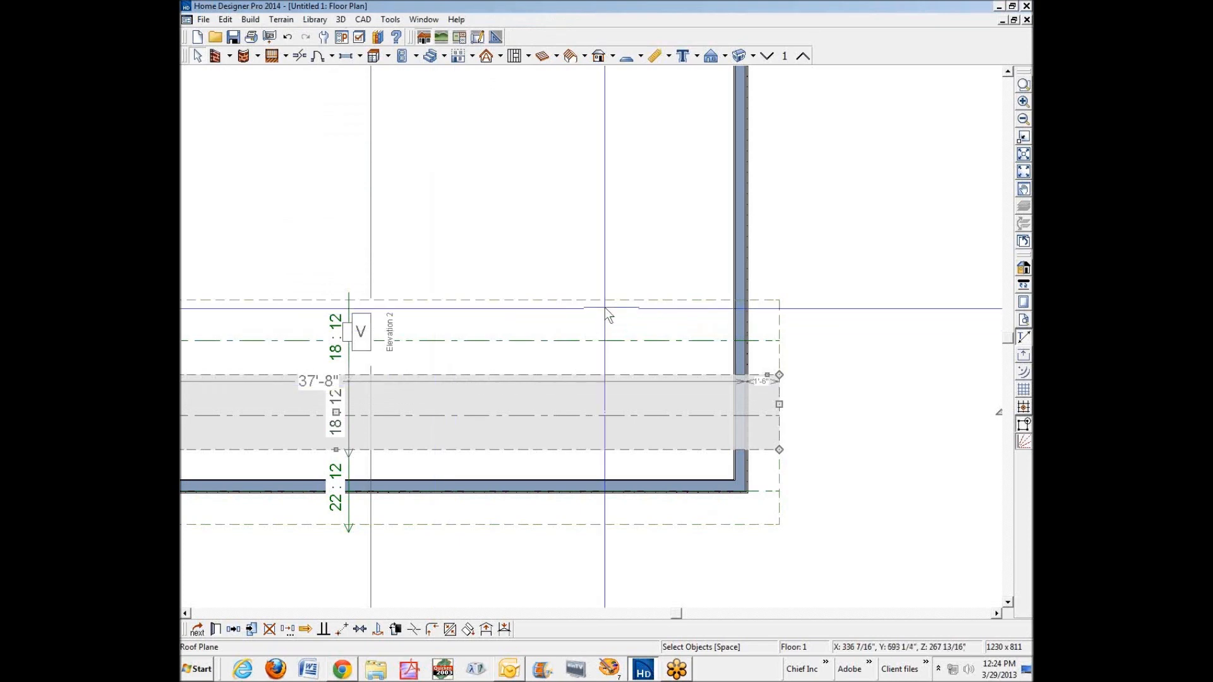
# Set the uppermost roof plane's fascia top to 214 1/8" with the pitch locked, then lock the fascia top and set the pitch to 9 in 12.
pyautogui.click(608, 303)
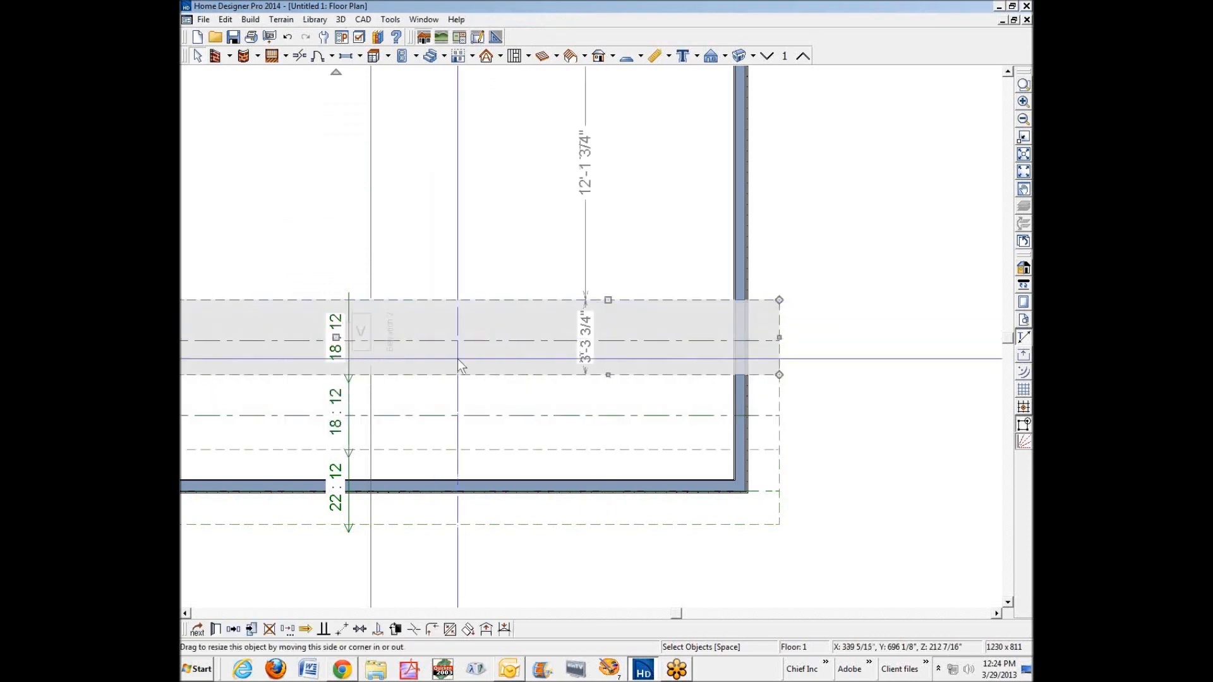
pyautogui.click(250, 629)
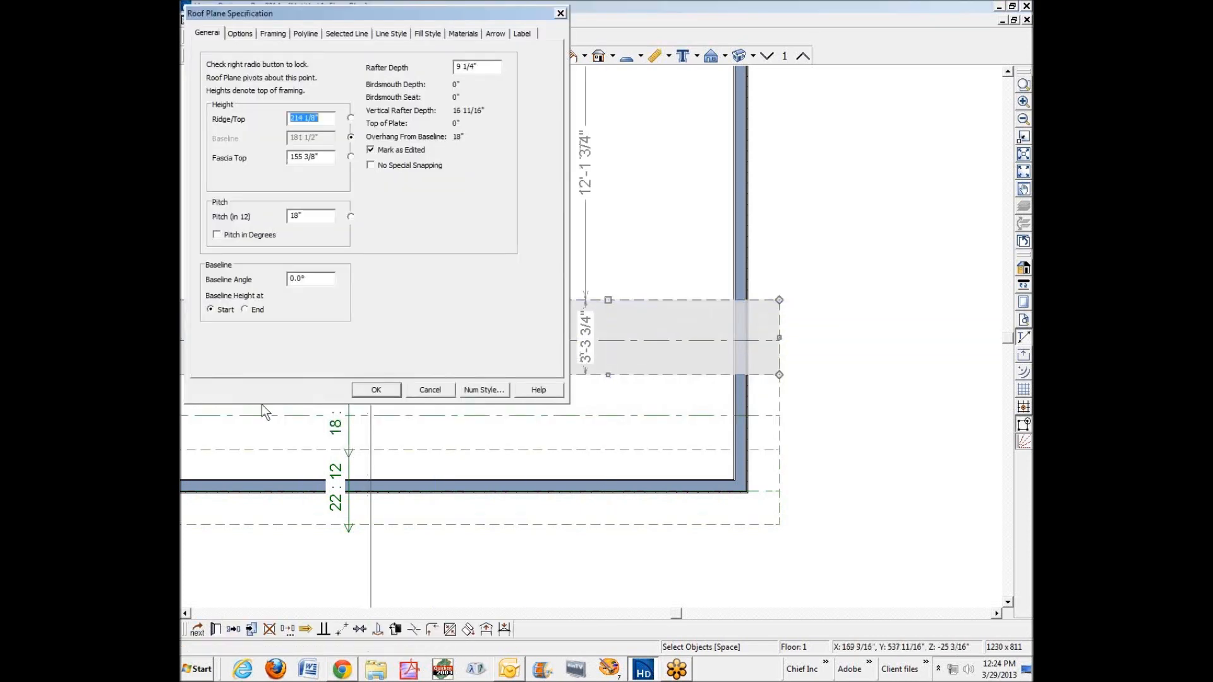
pyautogui.click(352, 217)
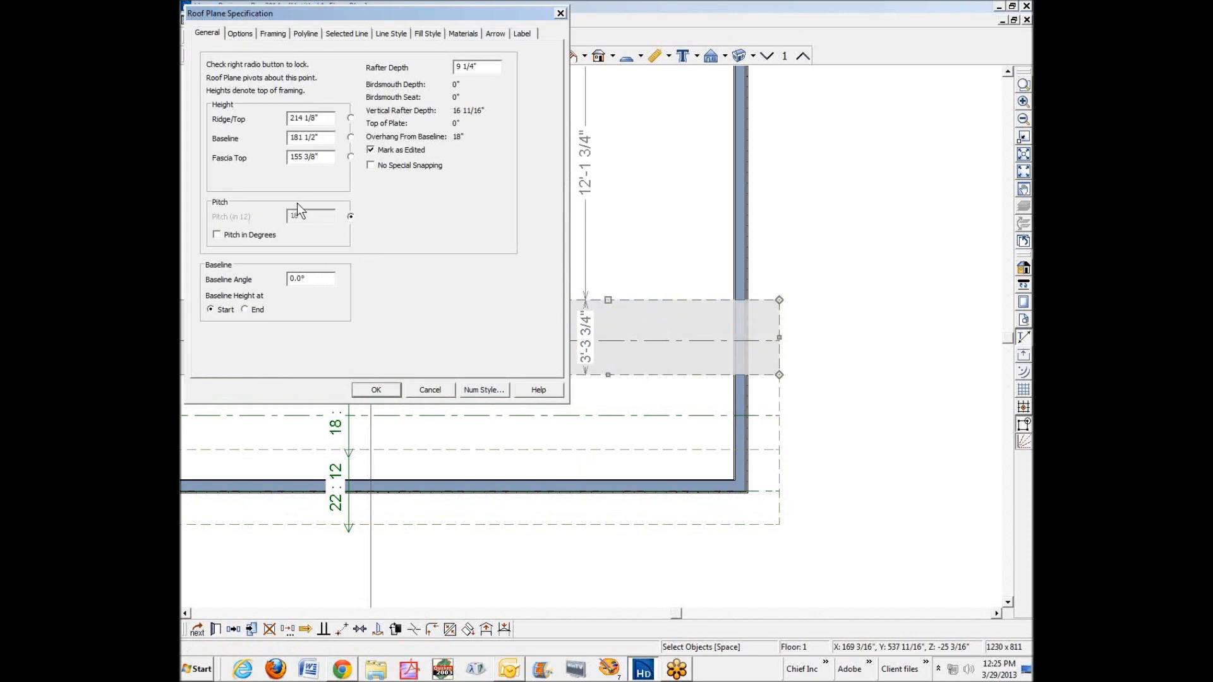
pyautogui.moveTo(325, 159); pyautogui.dragTo(214, 172)
pyautogui.write('214 1/8"')
pyautogui.press('Tab')
pyautogui.click(351, 157)
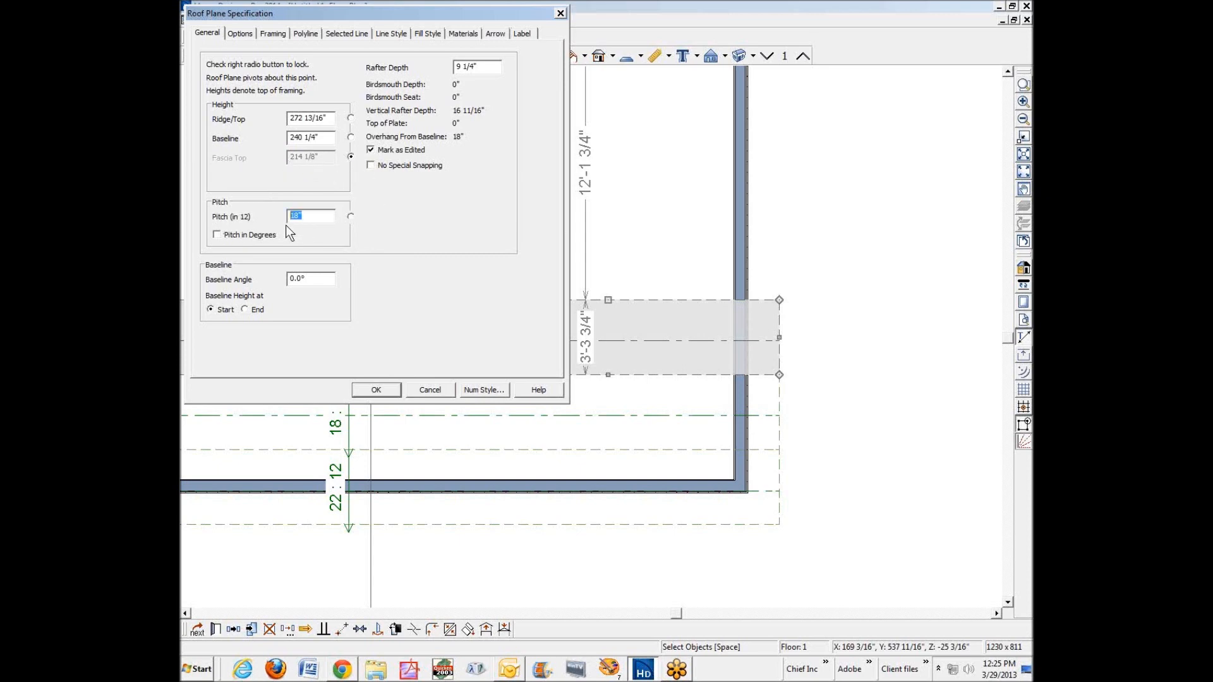
pyautogui.click(377, 390)
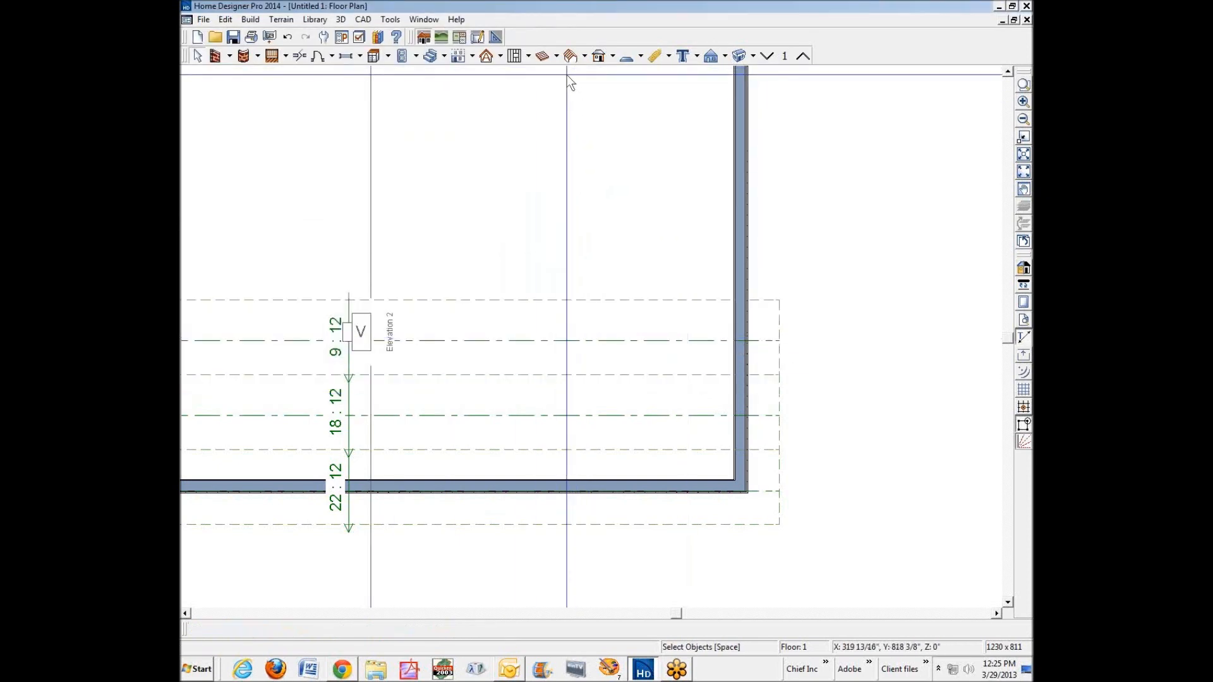
# Check how the three stacked roof planes meet in the cross-section, and return to the floor plan.
pyautogui.hotkey('ctrl', 'Tab')
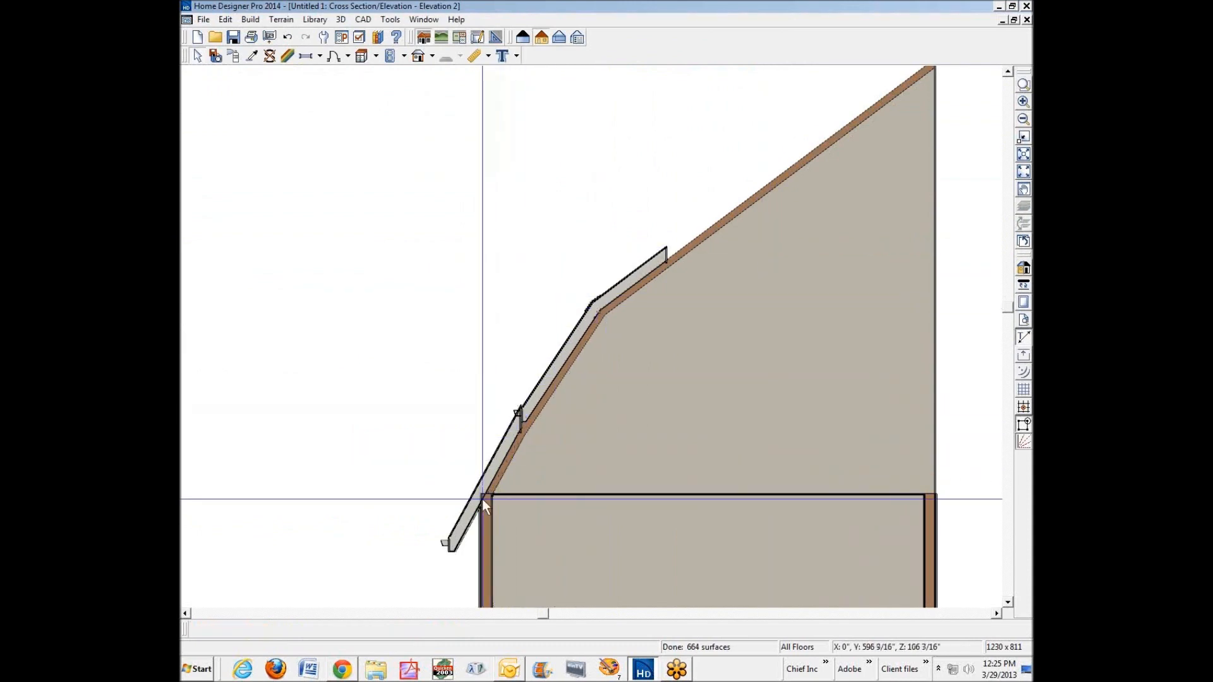
pyautogui.scroll(-4, 489, 488)
pyautogui.hotkey('ctrl', 'Tab')
# Draw a horizontal CAD line about 57'-8" long across the whole building, just above the 9:12 roof plane.
pyautogui.scroll(-4, 710, 401)
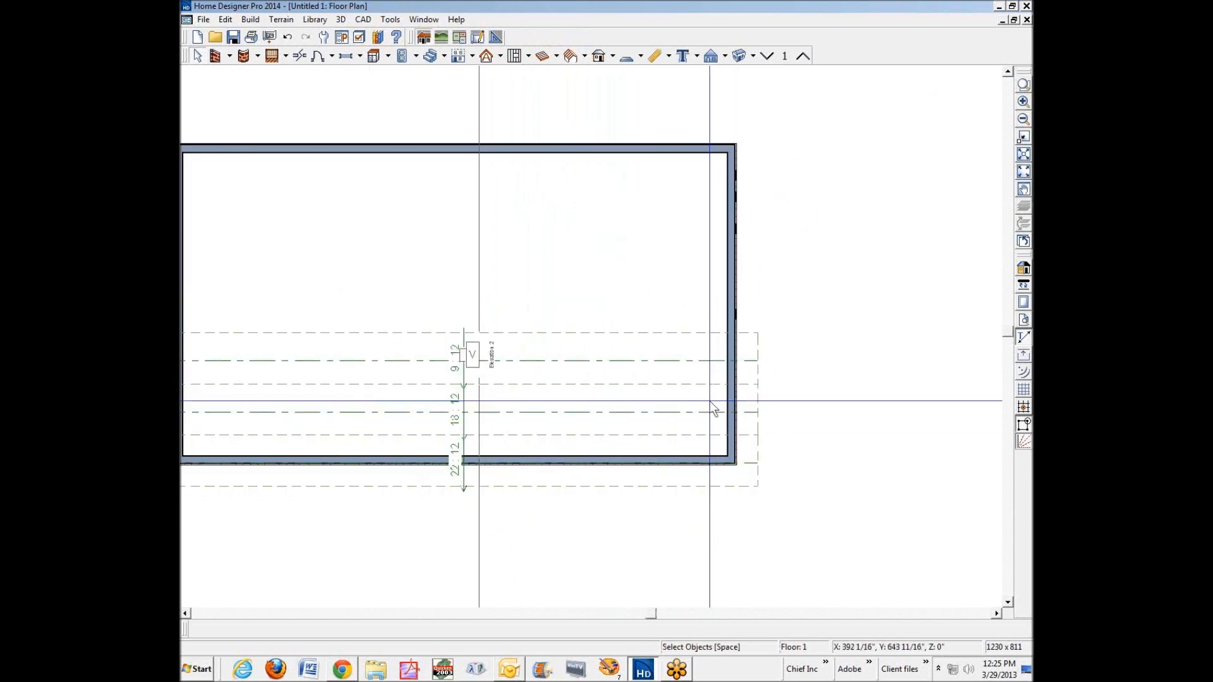
pyautogui.scroll(-2, 710, 403)
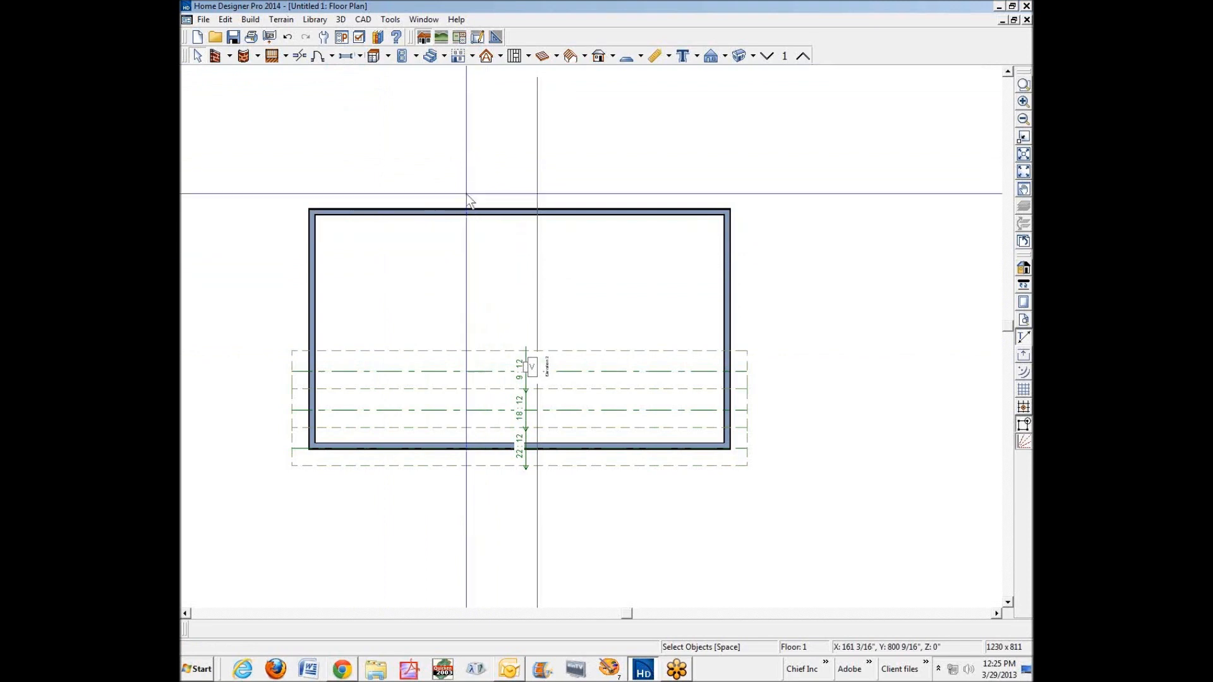
pyautogui.click(363, 19)
pyautogui.moveTo(377, 51)
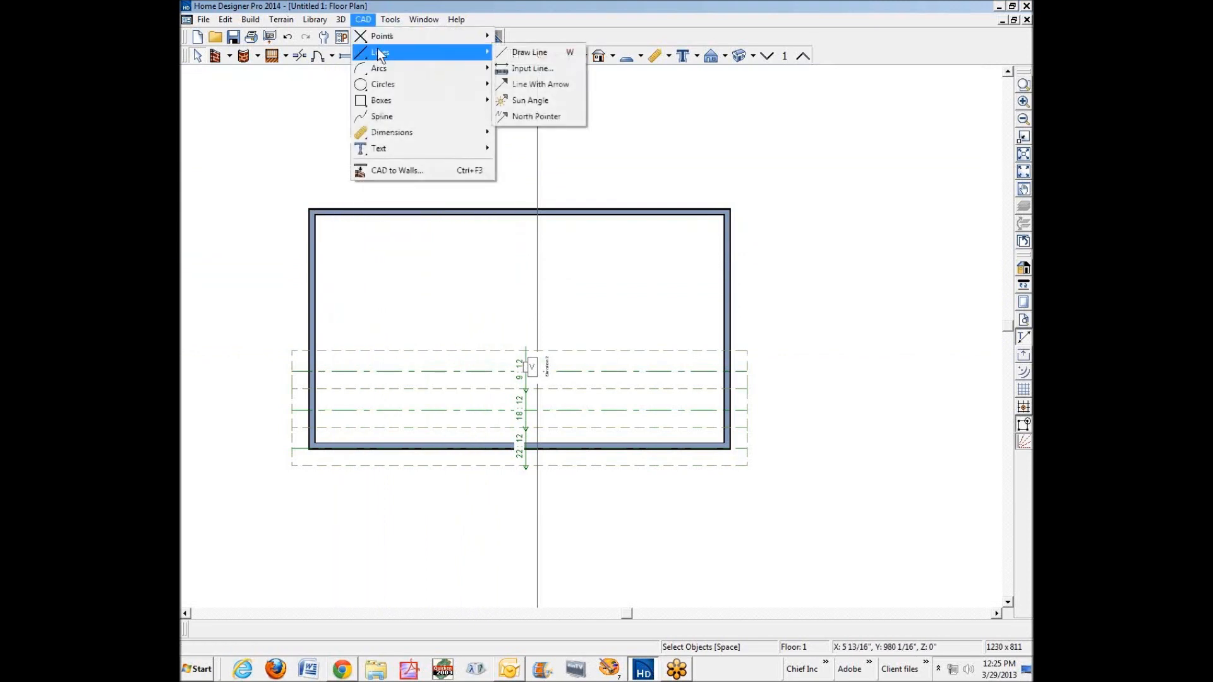
pyautogui.click(517, 52)
pyautogui.moveTo(230, 306); pyautogui.dragTo(900, 285)
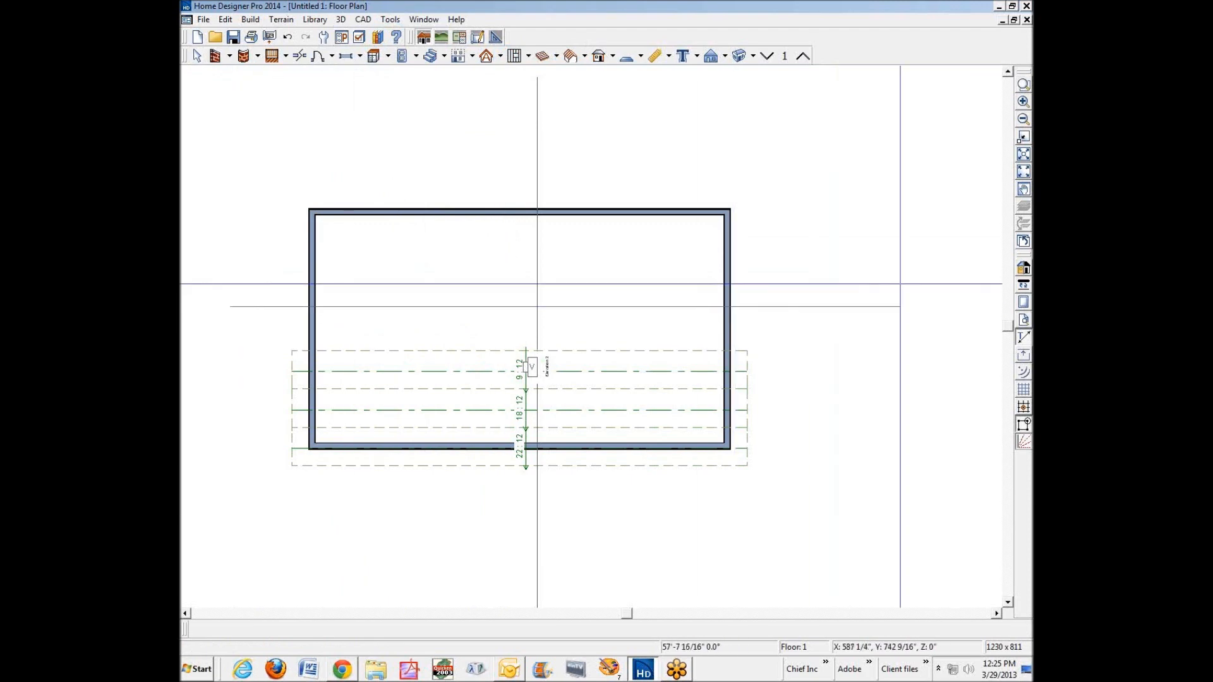
pyautogui.press('space')
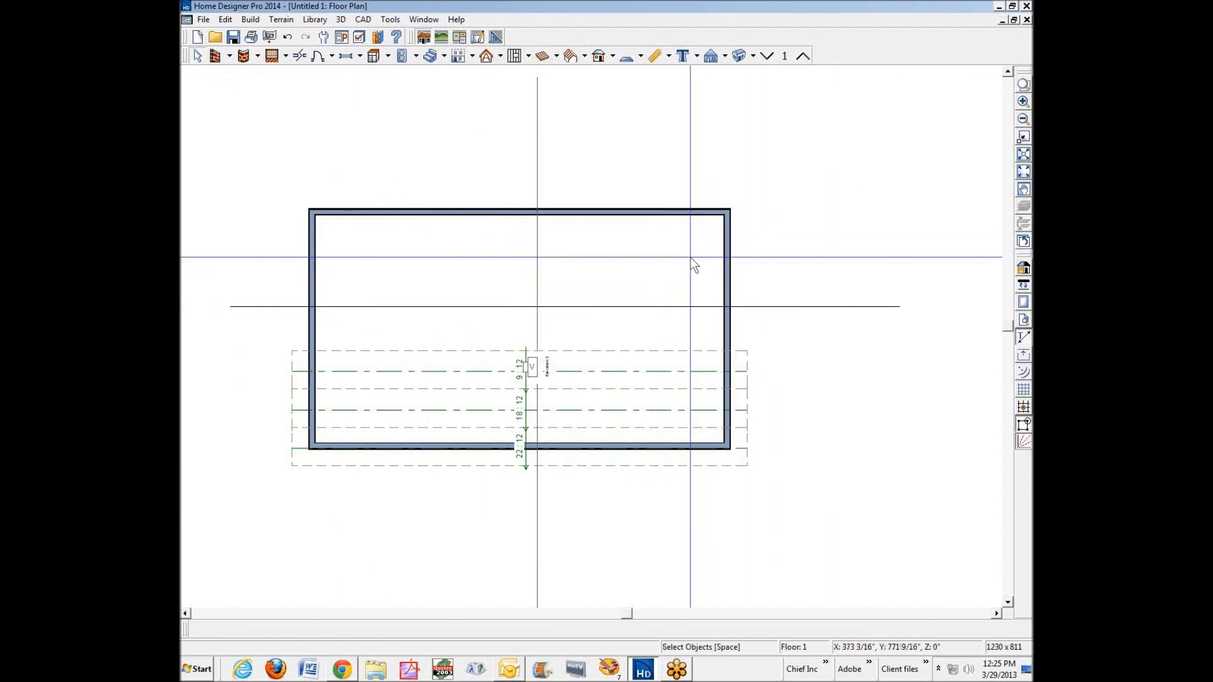
# Add automatic exterior dimensions and make the dimension beside the right end wall also locate the horizontal CAD line.
pyautogui.click(656, 56)
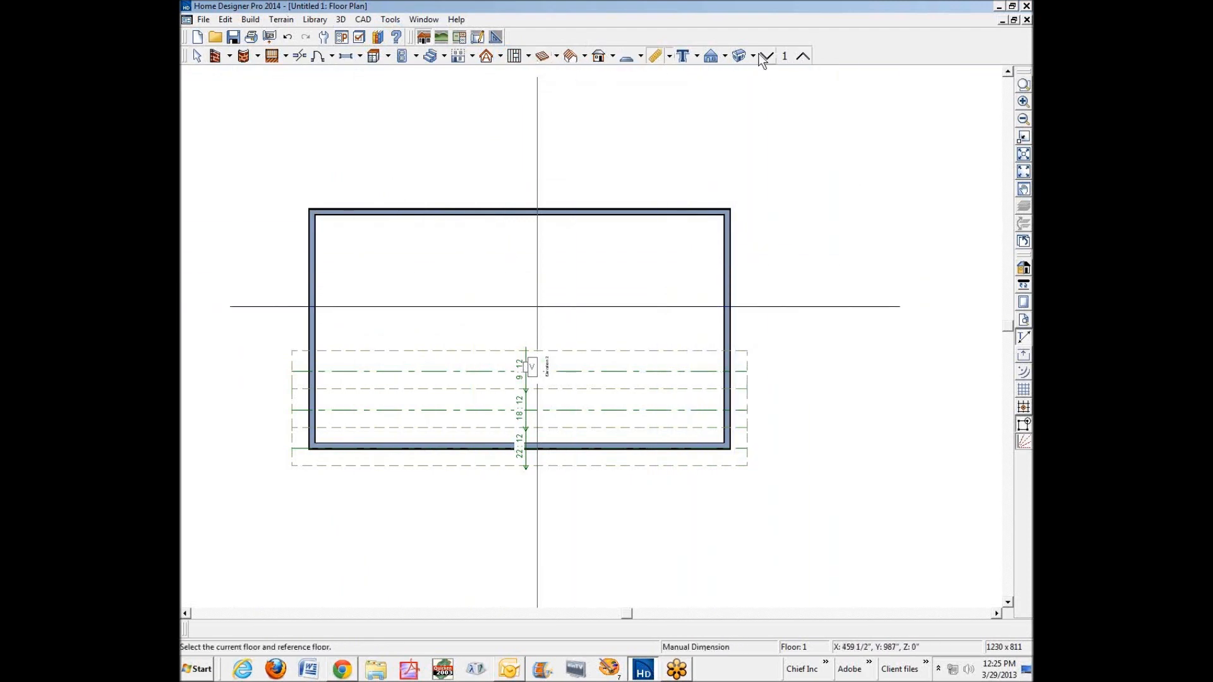
pyautogui.click(670, 56)
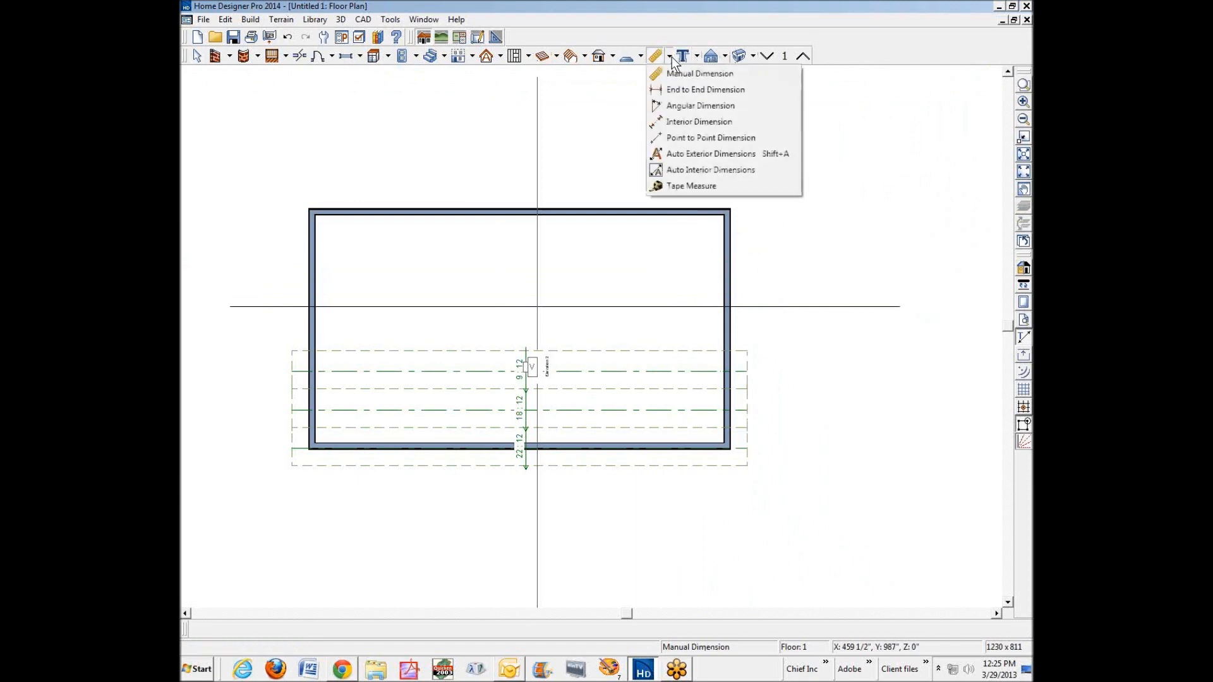
pyautogui.click(675, 157)
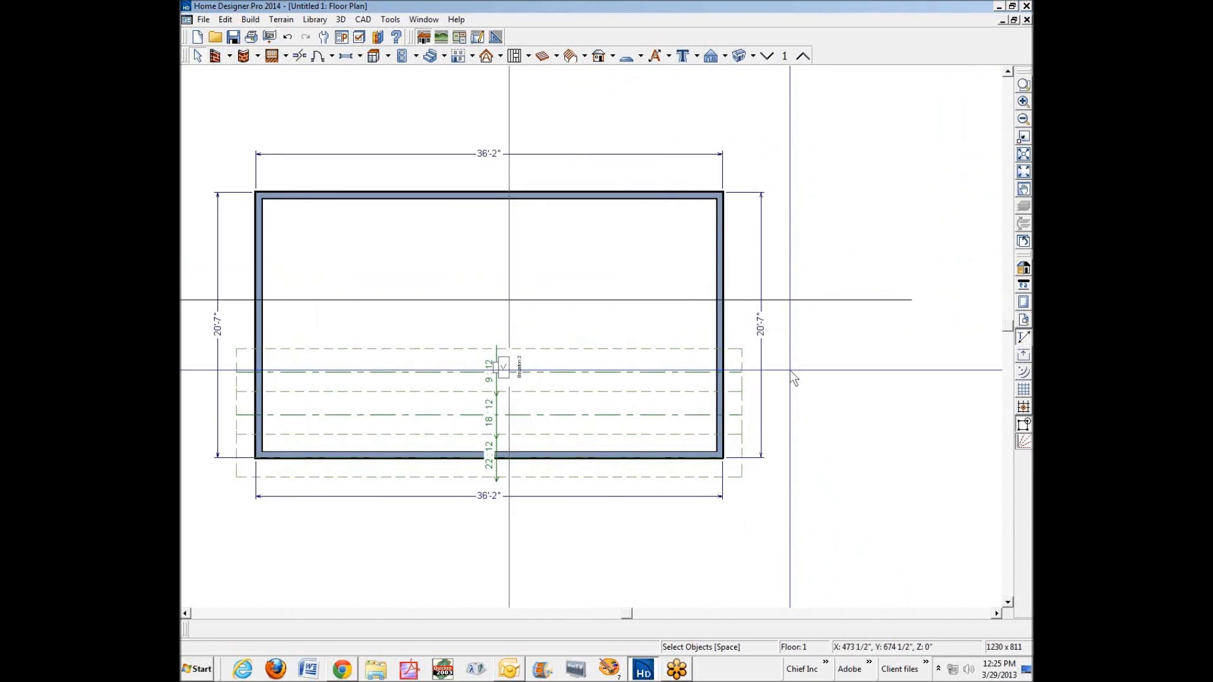
pyautogui.scroll(1, 790, 370)
pyautogui.click(764, 266)
pyautogui.moveTo(768, 266); pyautogui.dragTo(761, 283)
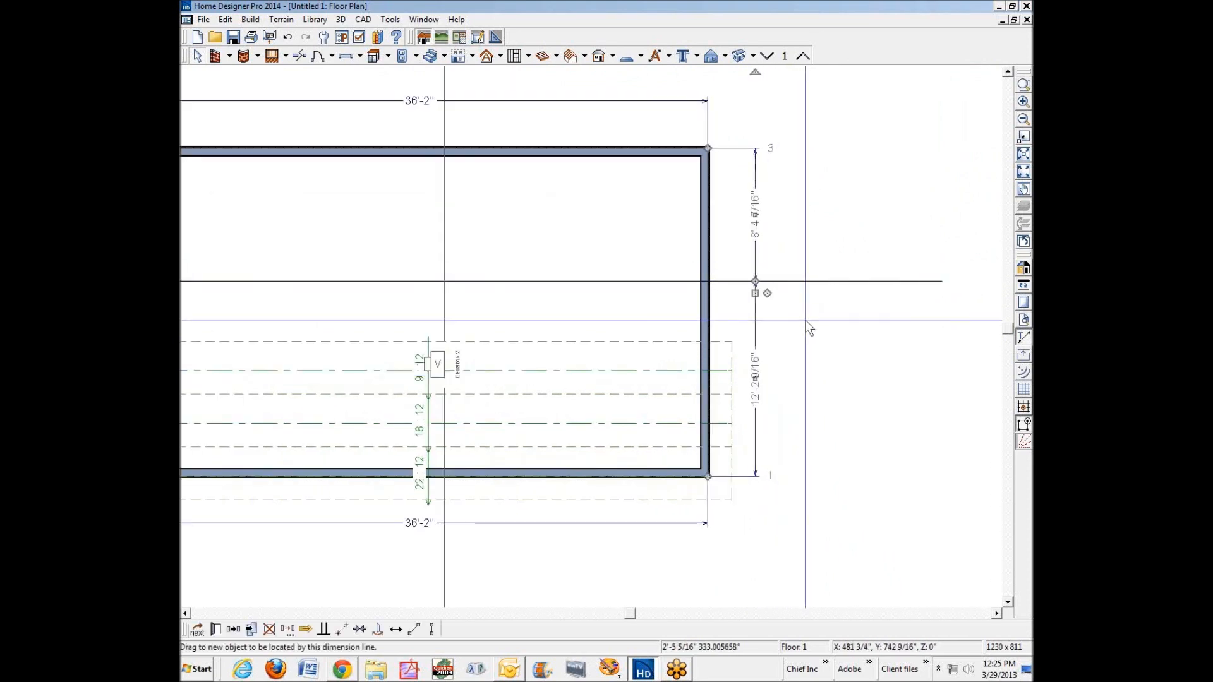
# Center the horizontal CAD line between the long walls by setting its distance from the upper wall to 123.5 inches.
pyautogui.click(833, 280)
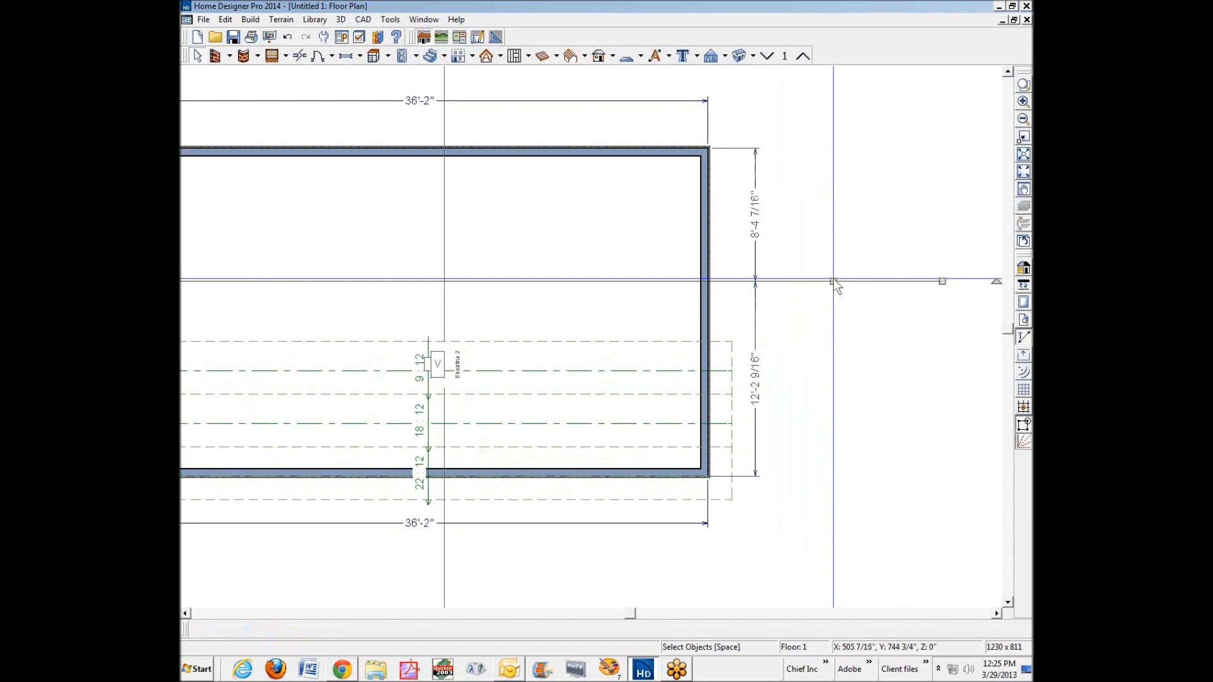
pyautogui.click(761, 207)
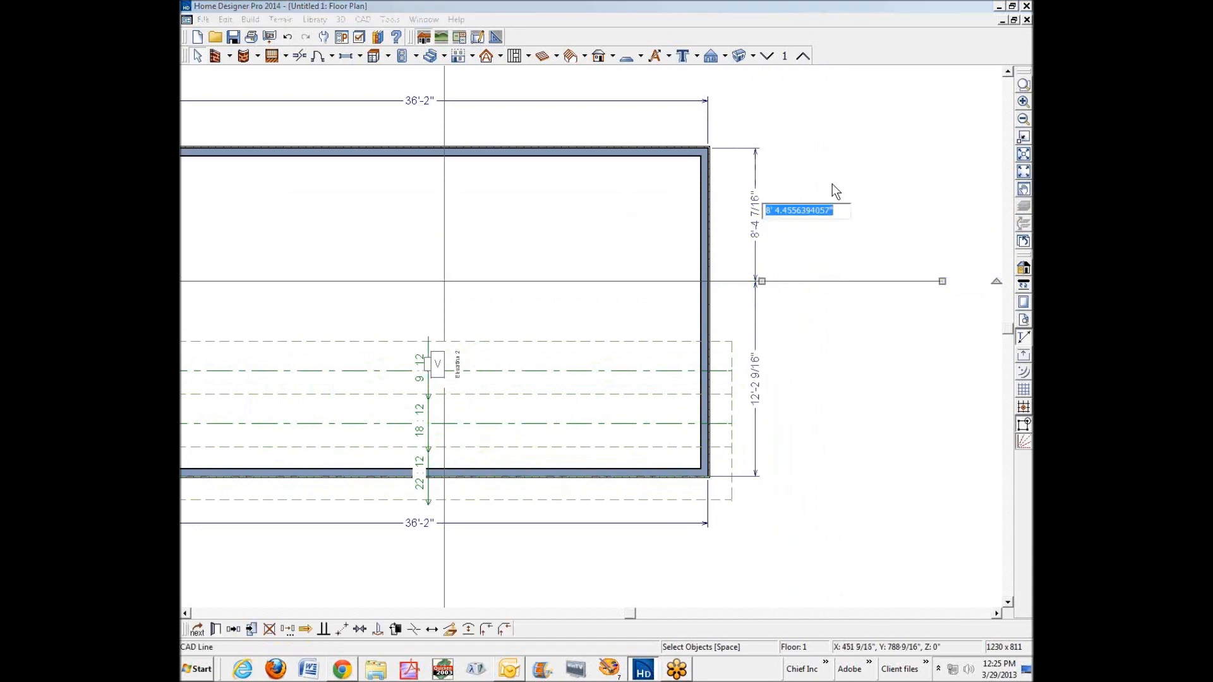
pyautogui.write('123.5')
pyautogui.press('Return')
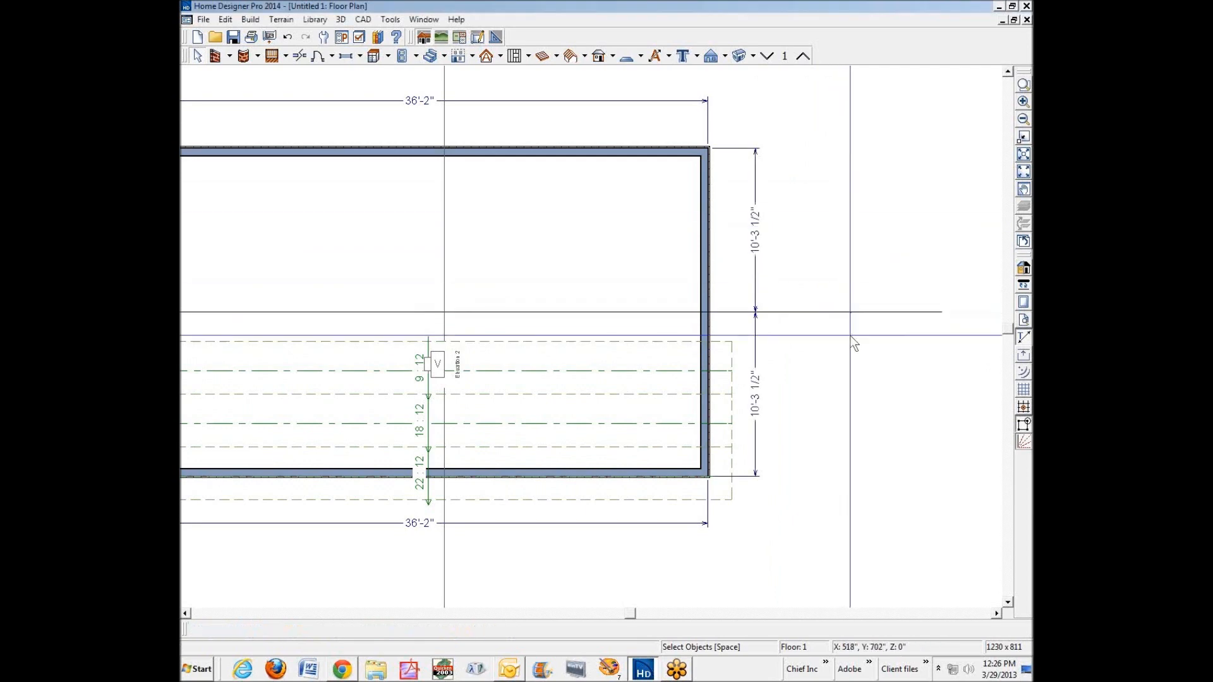
# Copy the 9:12 roof plane in place and move the copy directly above the original, matching its lower right corner to the original's upper right corner.
pyautogui.scroll(-2, 812, 348)
pyautogui.scroll(5, 702, 353)
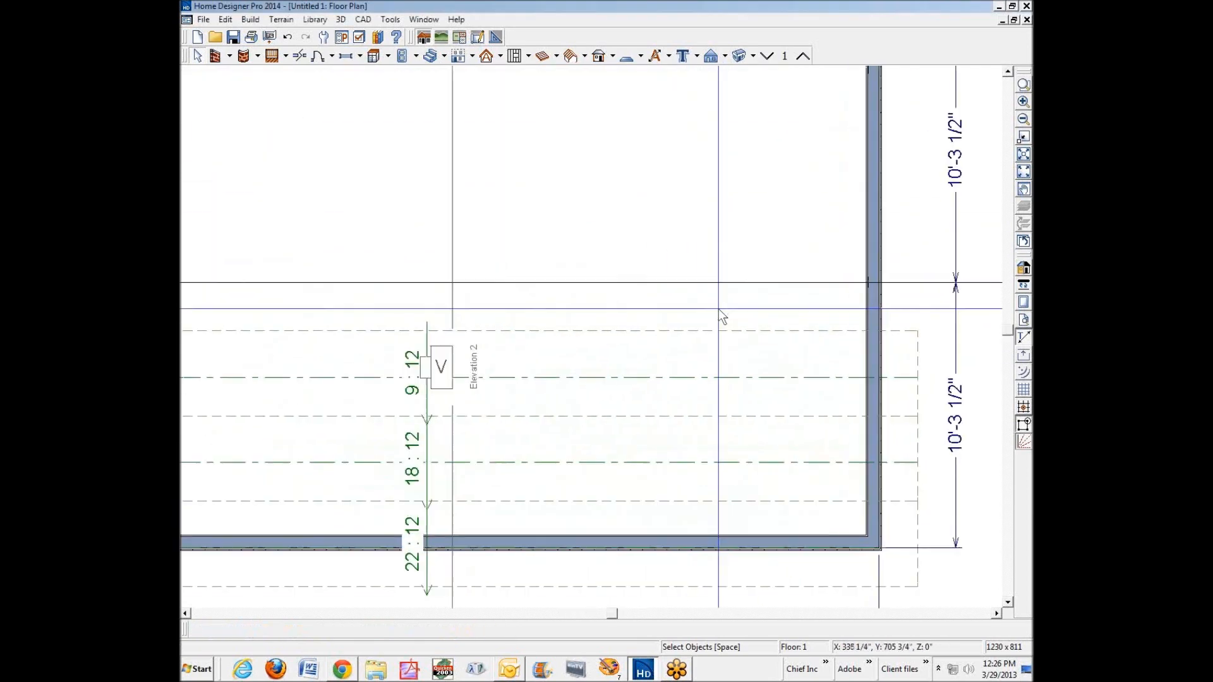
pyautogui.rightClick(743, 329)
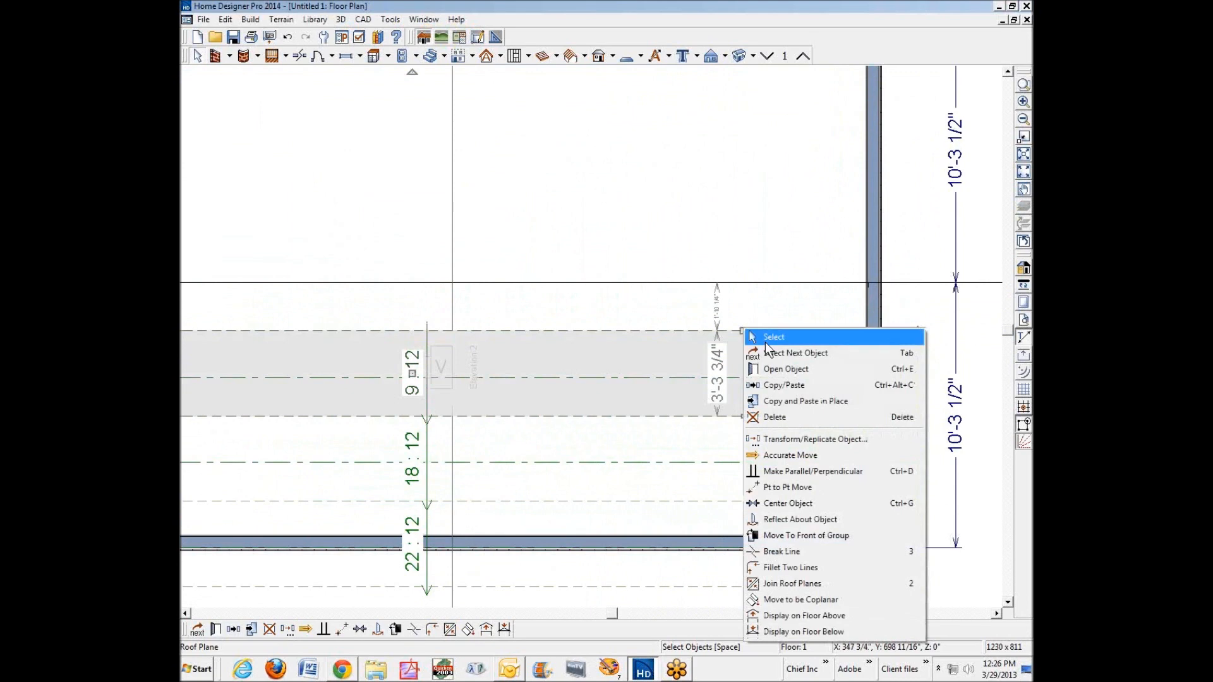
pyautogui.click(790, 399)
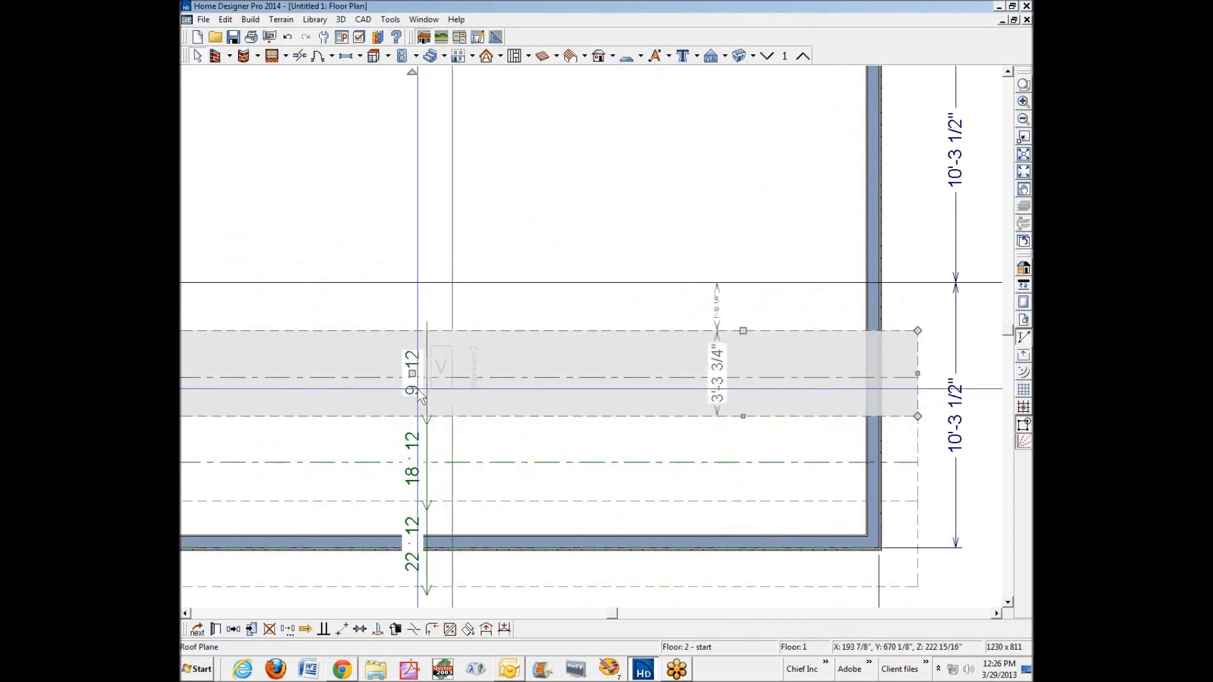
pyautogui.moveTo(412, 374); pyautogui.dragTo(418, 277)
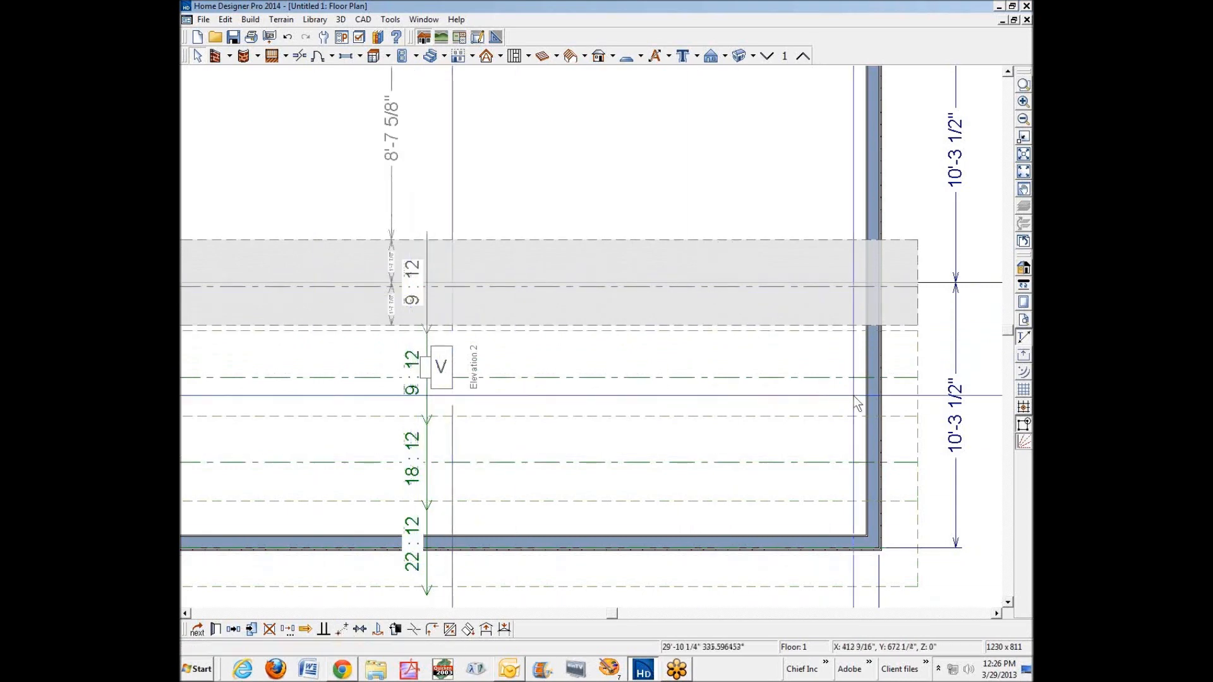
pyautogui.click(922, 335)
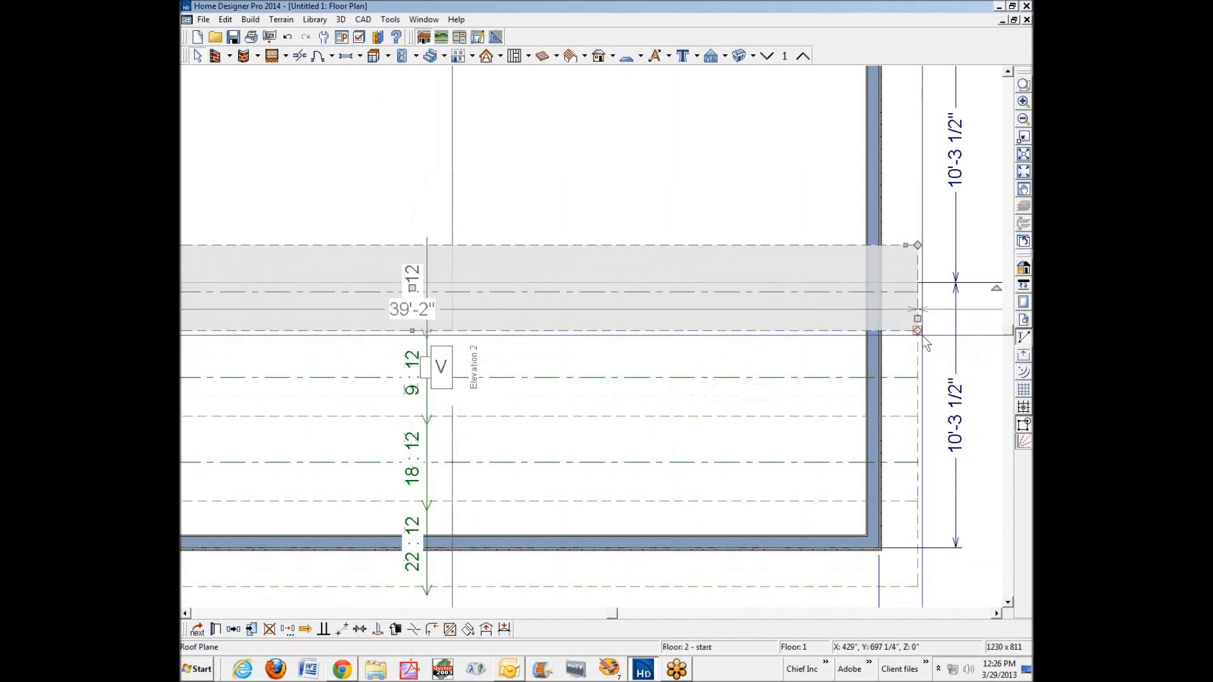
pyautogui.press('Escape')
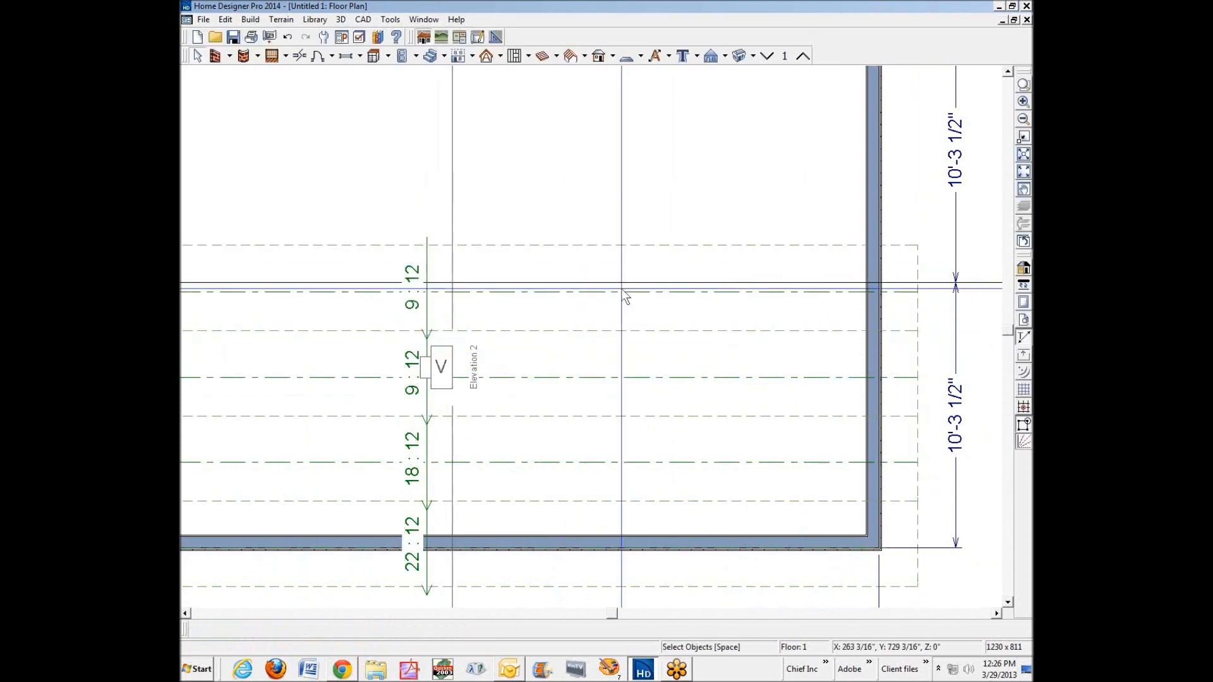
# Examine the object snap options in the snap properties preferences.
pyautogui.click(233, 16)
pyautogui.click(277, 318)
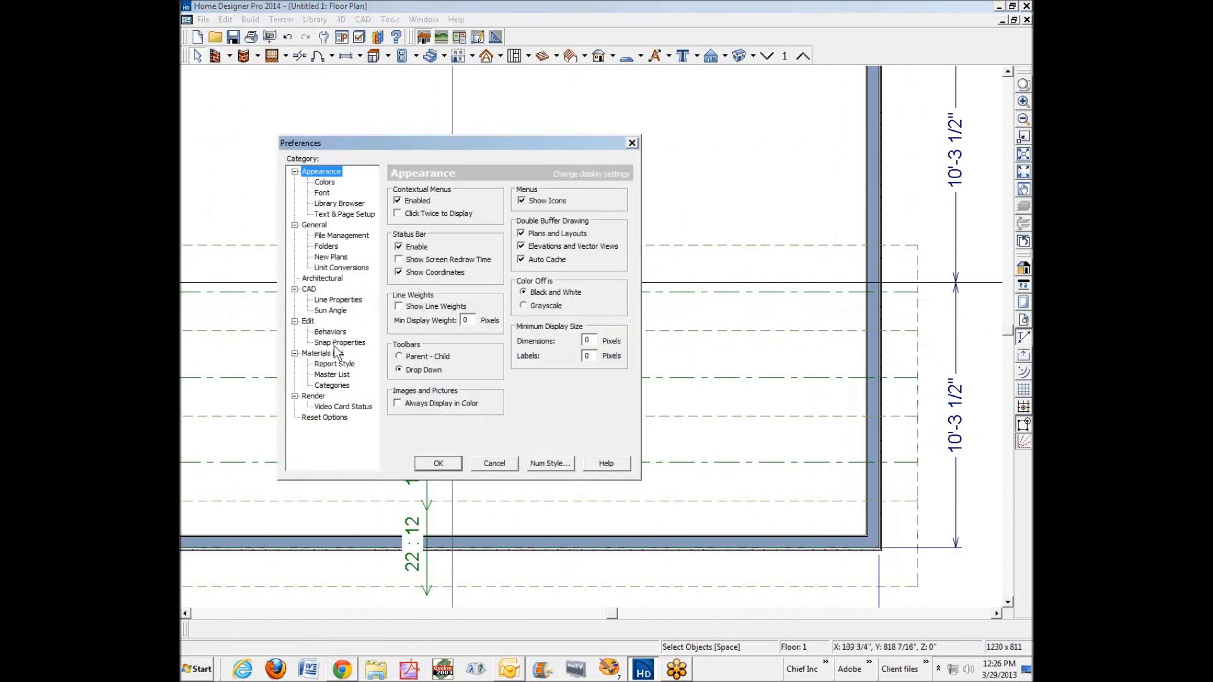
pyautogui.click(345, 343)
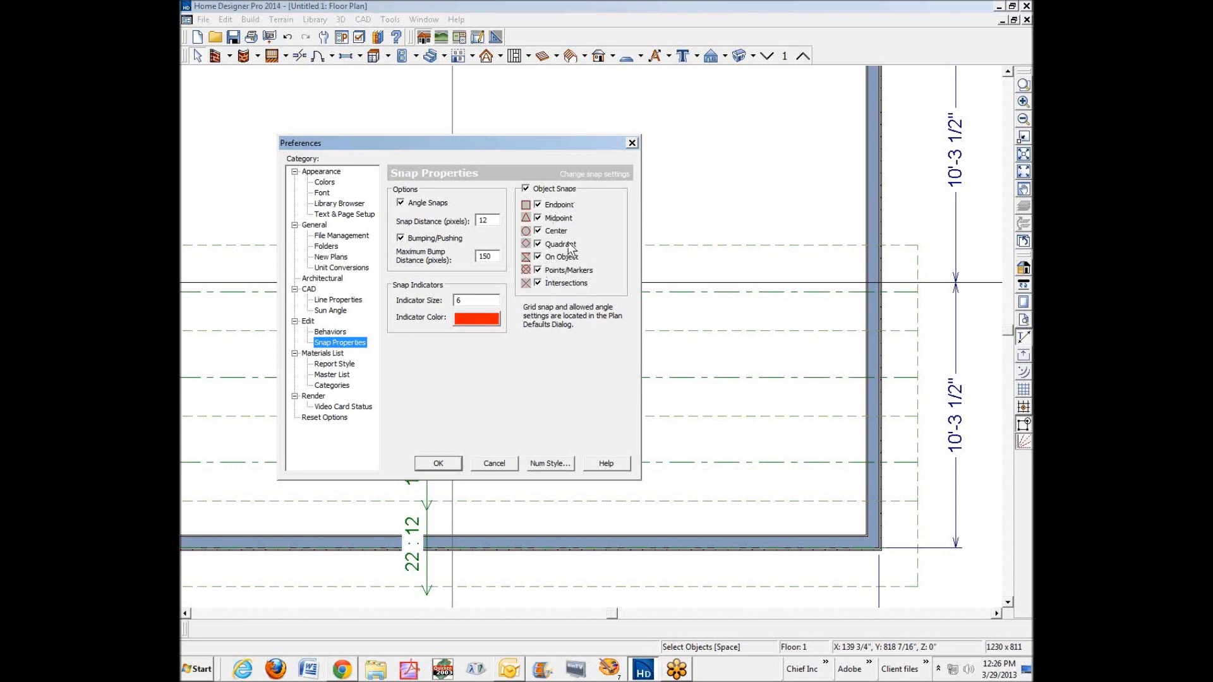
pyautogui.click(494, 464)
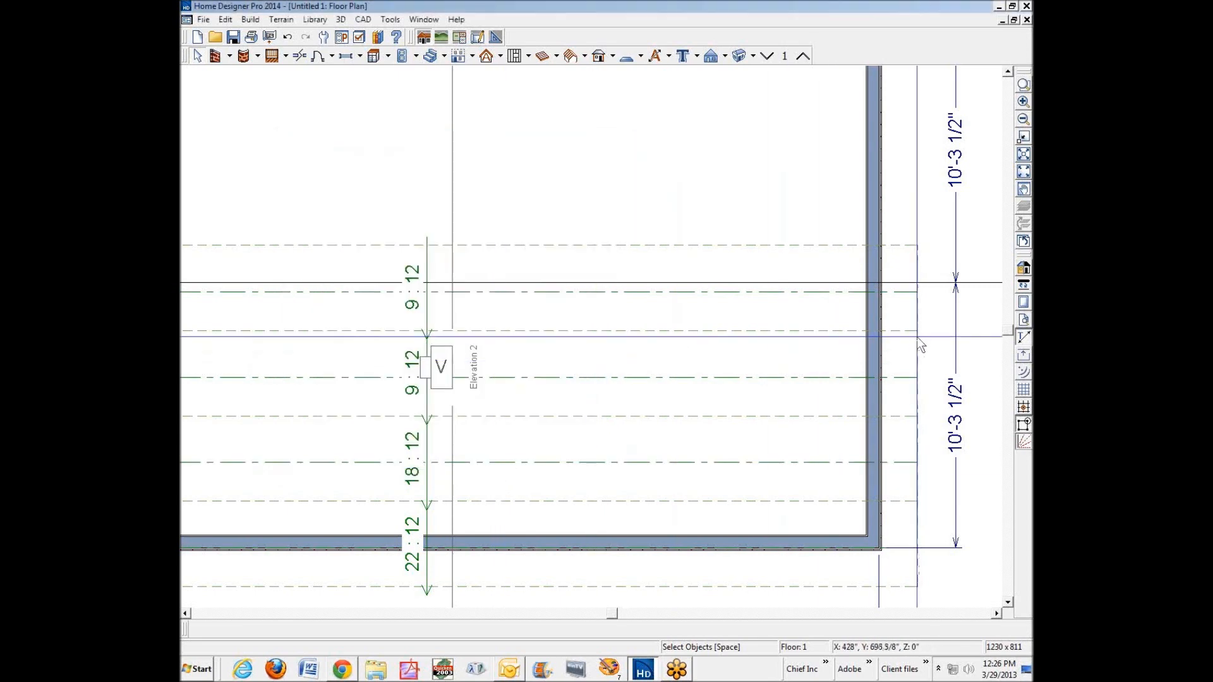
# Shorten the topmost copied 9:12 roof plane by lowering its upper edge to the horizontal CAD center line.
pyautogui.click(717, 254)
pyautogui.click(718, 245)
pyautogui.moveTo(717, 244)
pyautogui.mouseDown()
pyautogui.moveTo(718, 284)
pyautogui.moveTo(944, 285)
pyautogui.mouseUp()
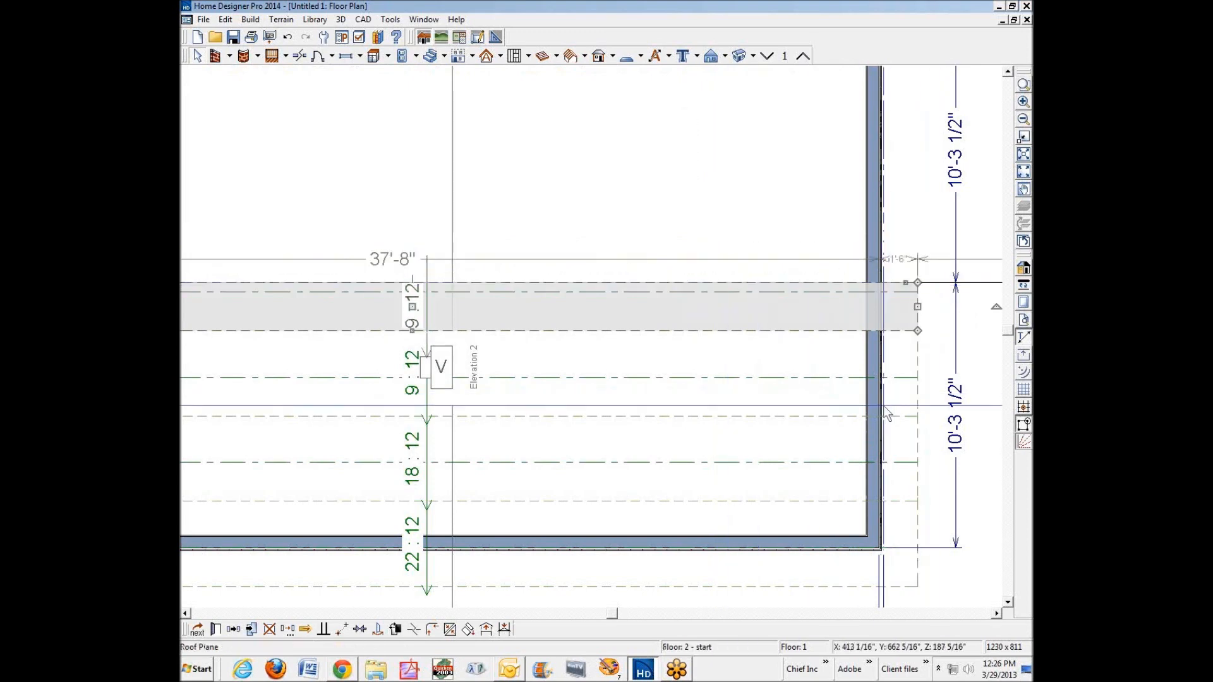
# Copy the ridge height value of the original 9:12 roof plane from its specification, leaving that plane unchanged.
pyautogui.click(933, 339)
pyautogui.doubleClick(915, 360)
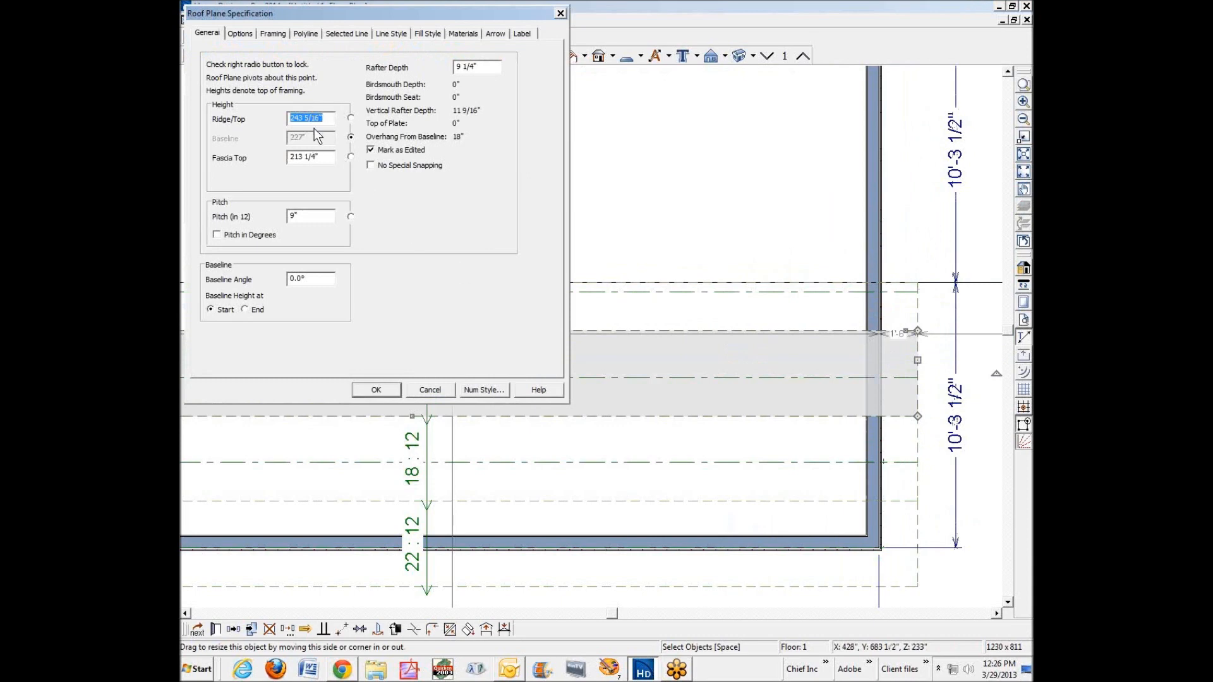
pyautogui.rightClick(314, 122)
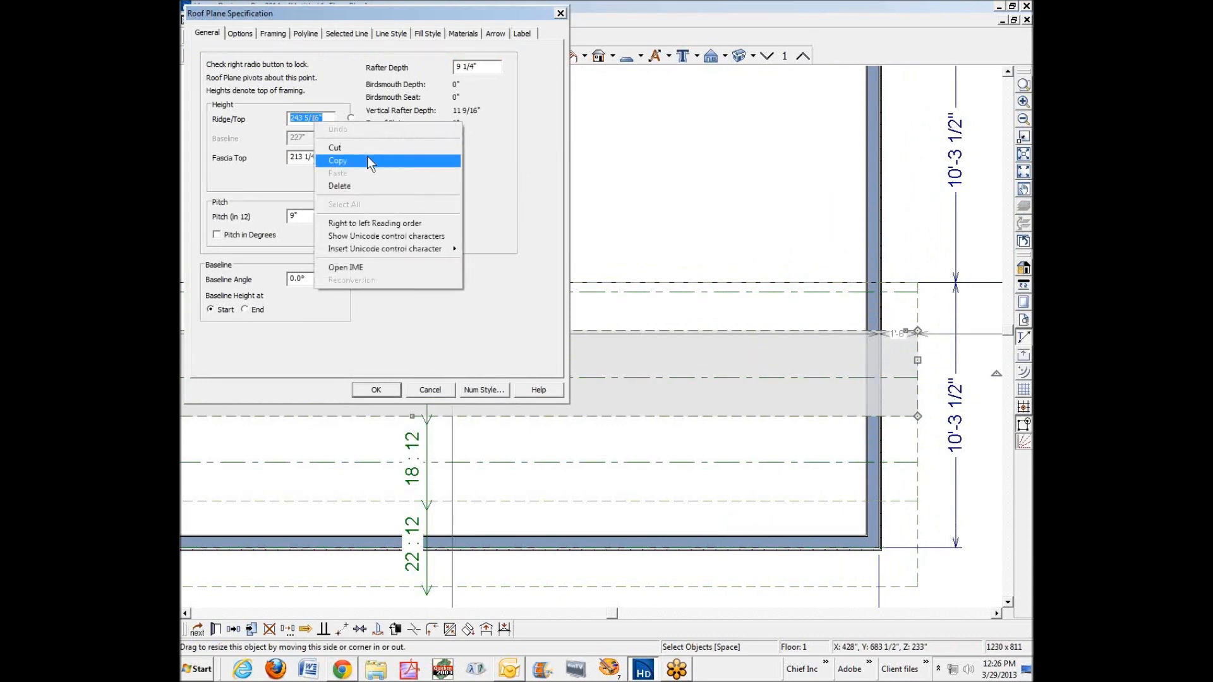
pyautogui.click(367, 157)
pyautogui.click(430, 390)
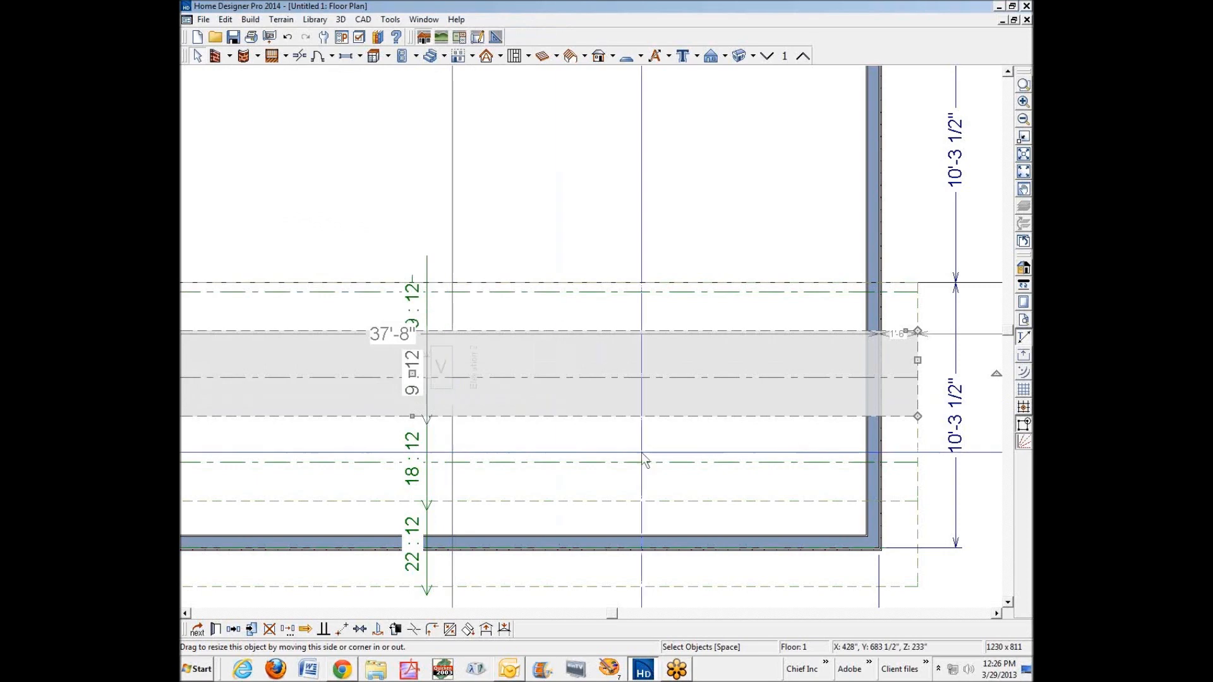
# Lock the pitch of the topmost roof plane and set its fascia top height to the copied 243 5/16" value.
pyautogui.click(903, 319)
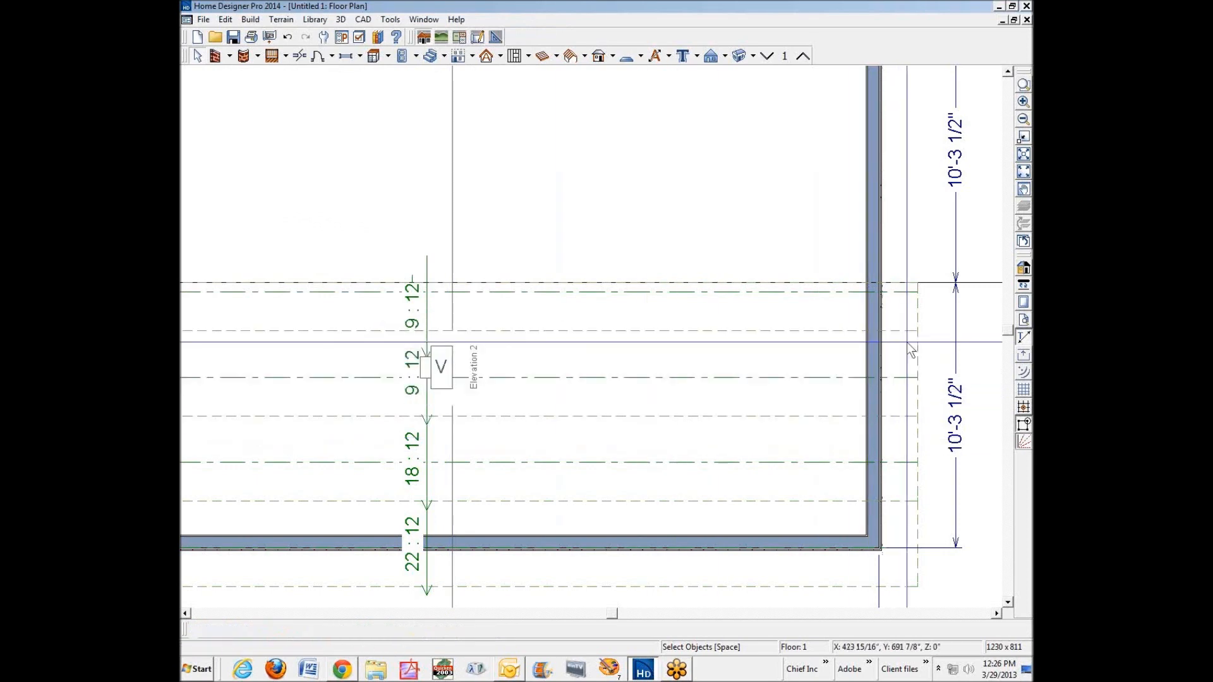
pyautogui.doubleClick(912, 309)
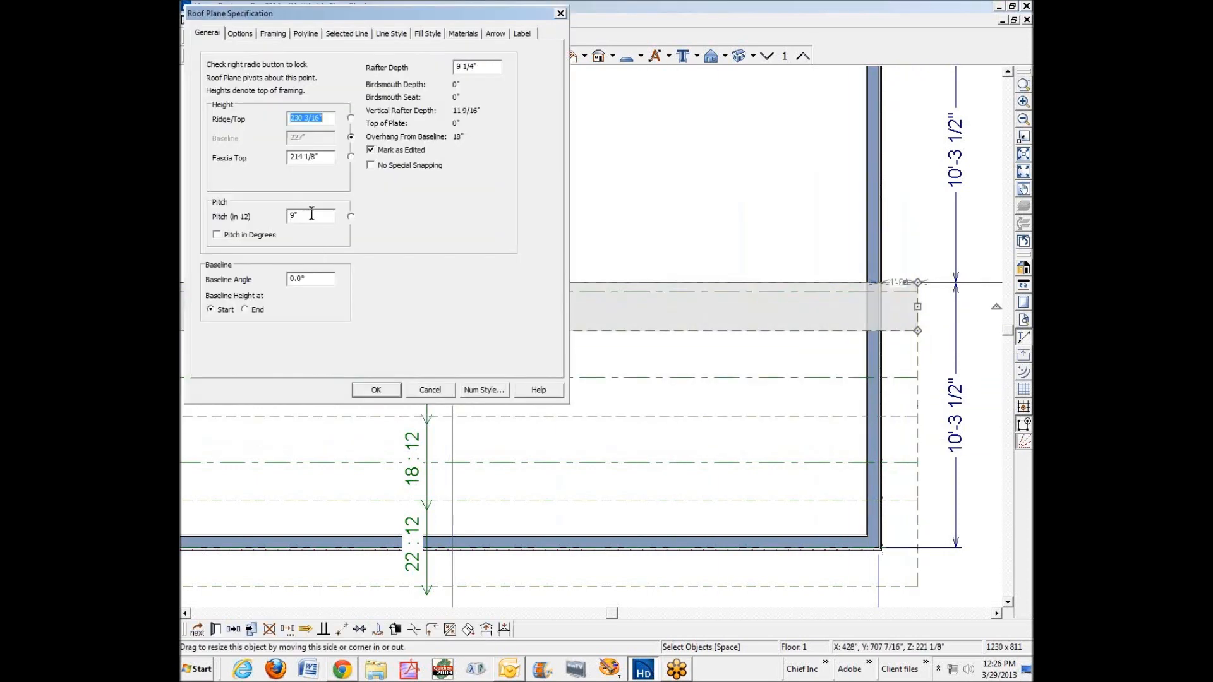
pyautogui.click(353, 216)
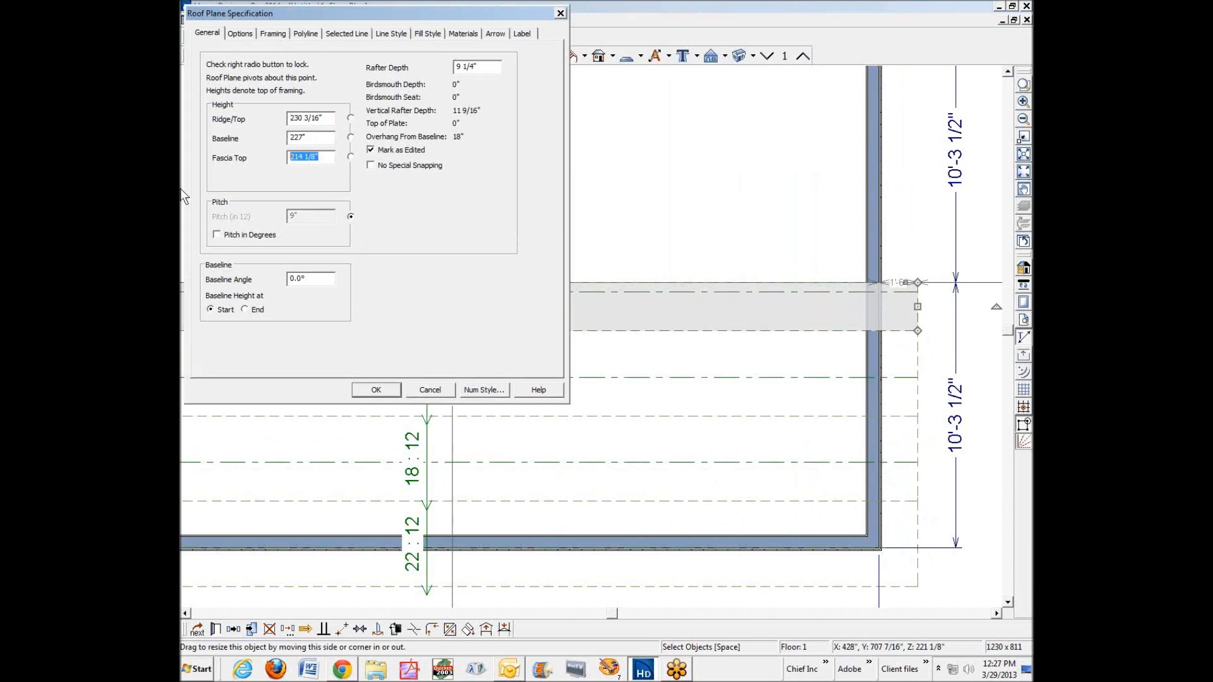
pyautogui.hotkey('ctrl', 'v')
pyautogui.press('Tab')
# Lock the topmost roof plane's fascia top height and set its pitch to 4 in 12.
pyautogui.click(351, 157)
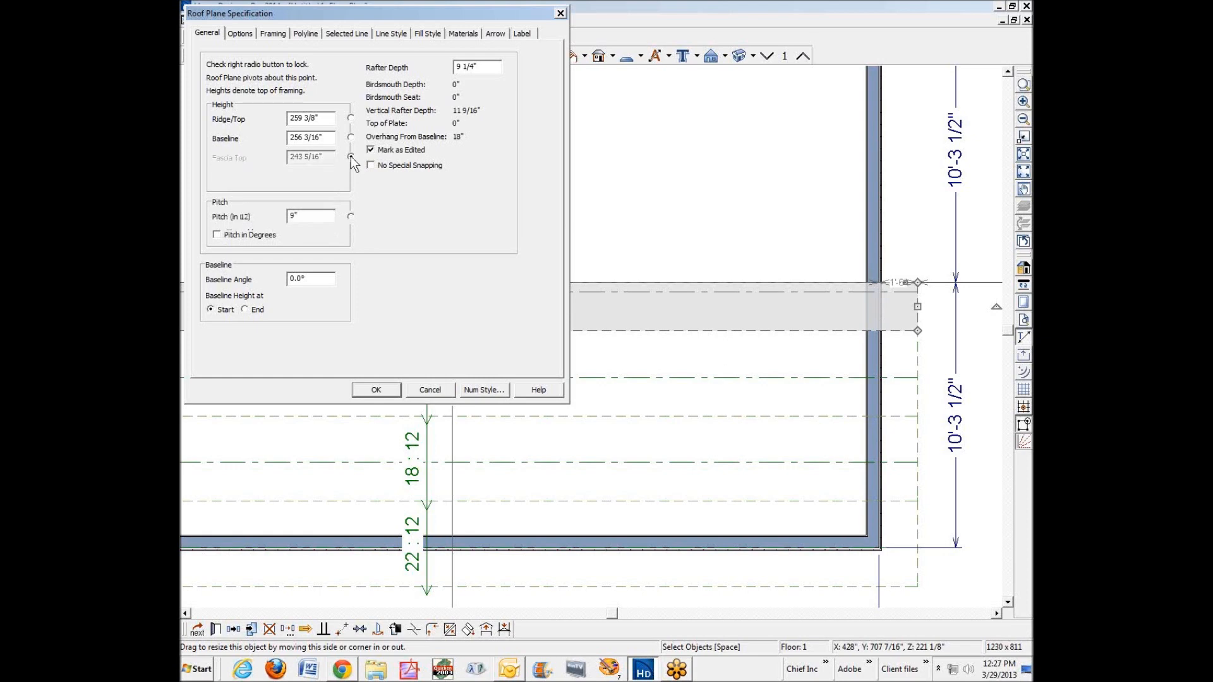
pyautogui.write('4')
pyautogui.click(381, 391)
pyautogui.click(693, 252)
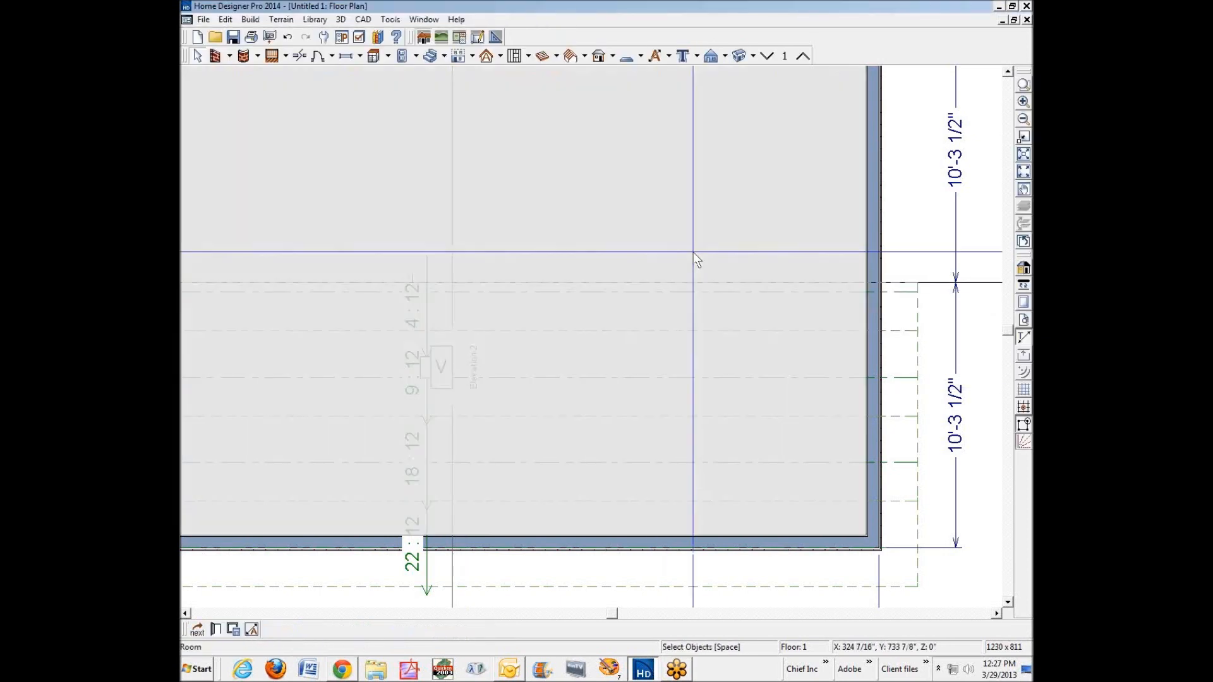
# Tile the floor plan and the Elevation 2 cross section side by side and fit each drawing to its window.
pyautogui.hotkey('ctrl', 'Tab')
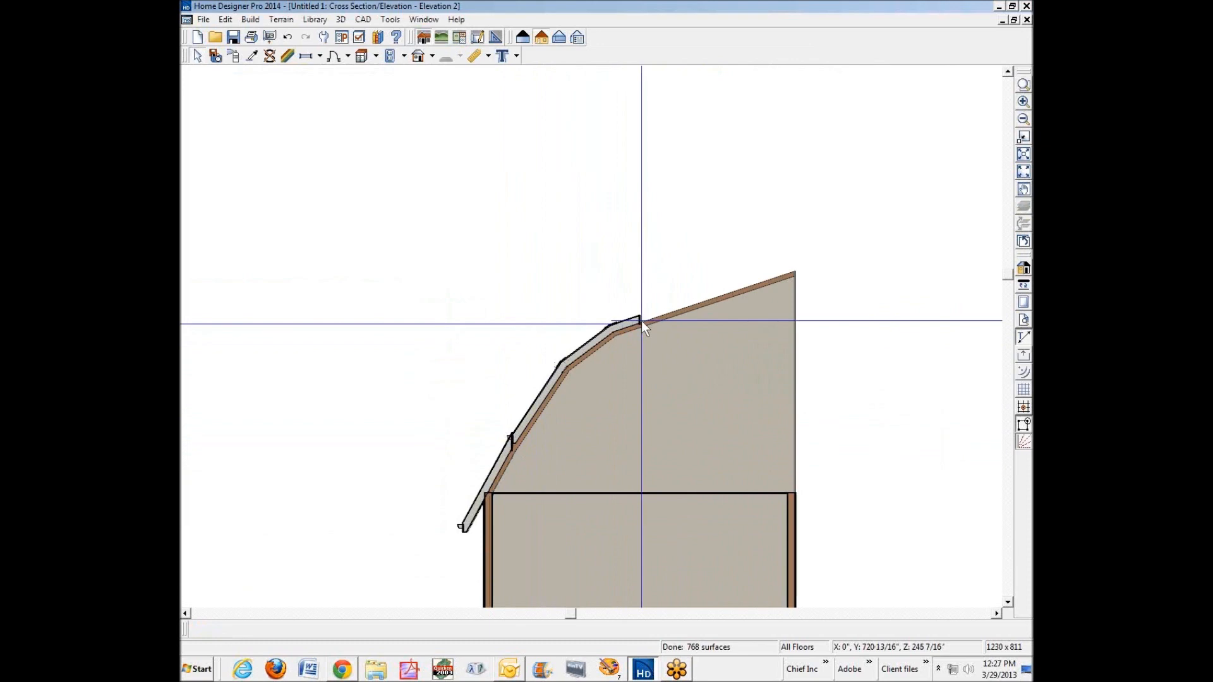
pyautogui.scroll(-2, 847, 324)
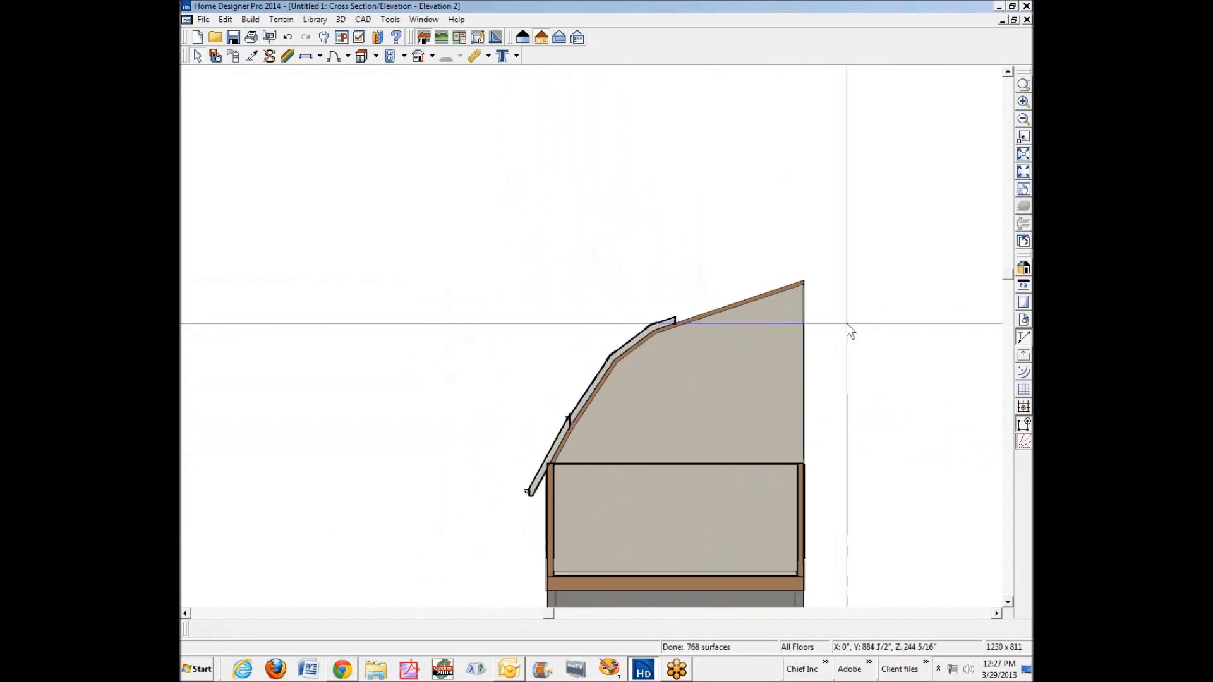
pyautogui.hotkey('ctrl', 'Tab')
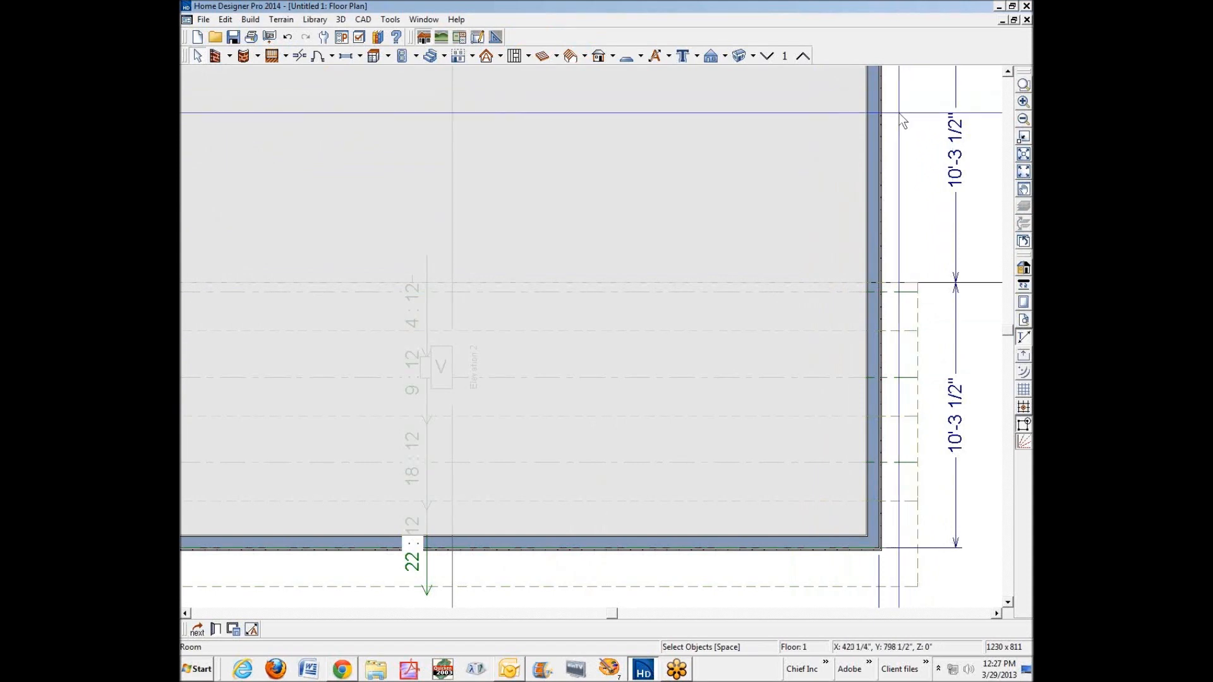
pyautogui.hotkey('shift', 'F7')
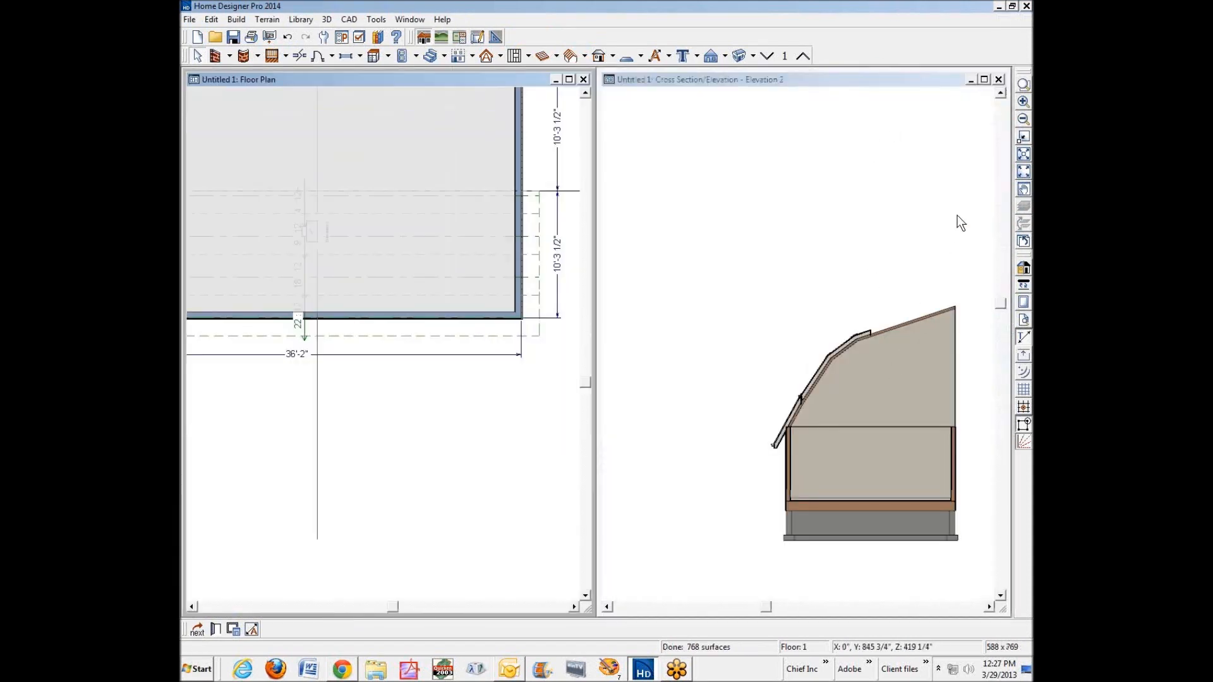
pyautogui.click(956, 178)
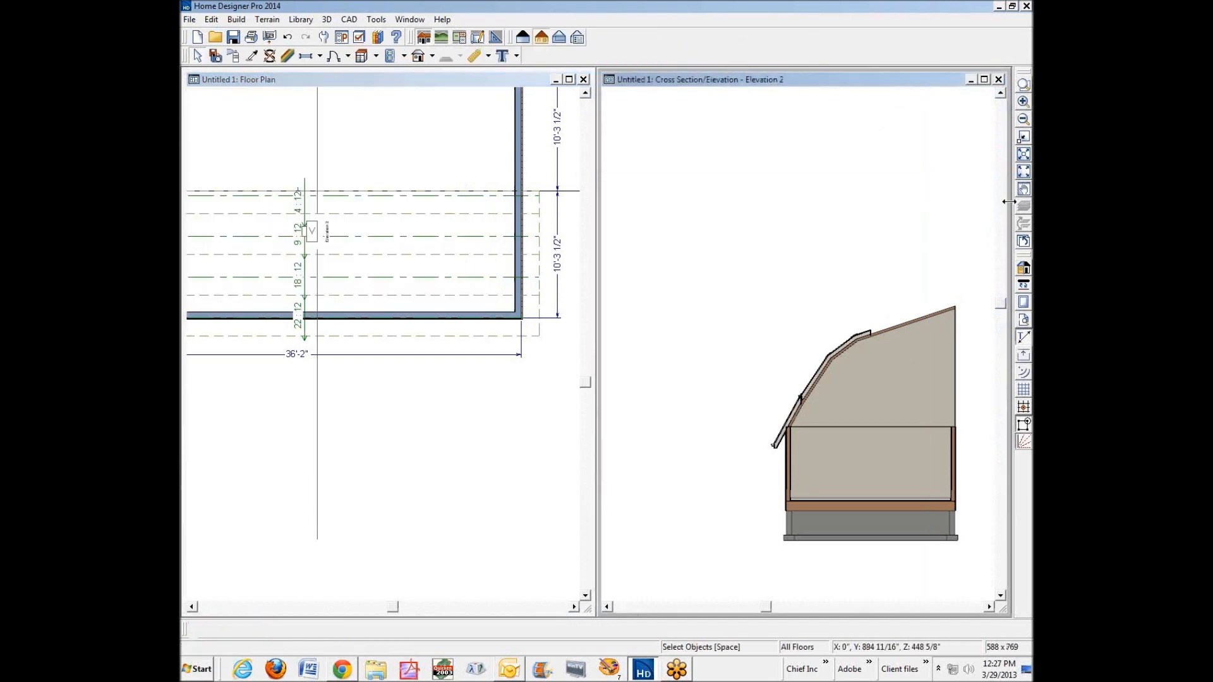
pyautogui.click(1024, 171)
pyautogui.click(423, 214)
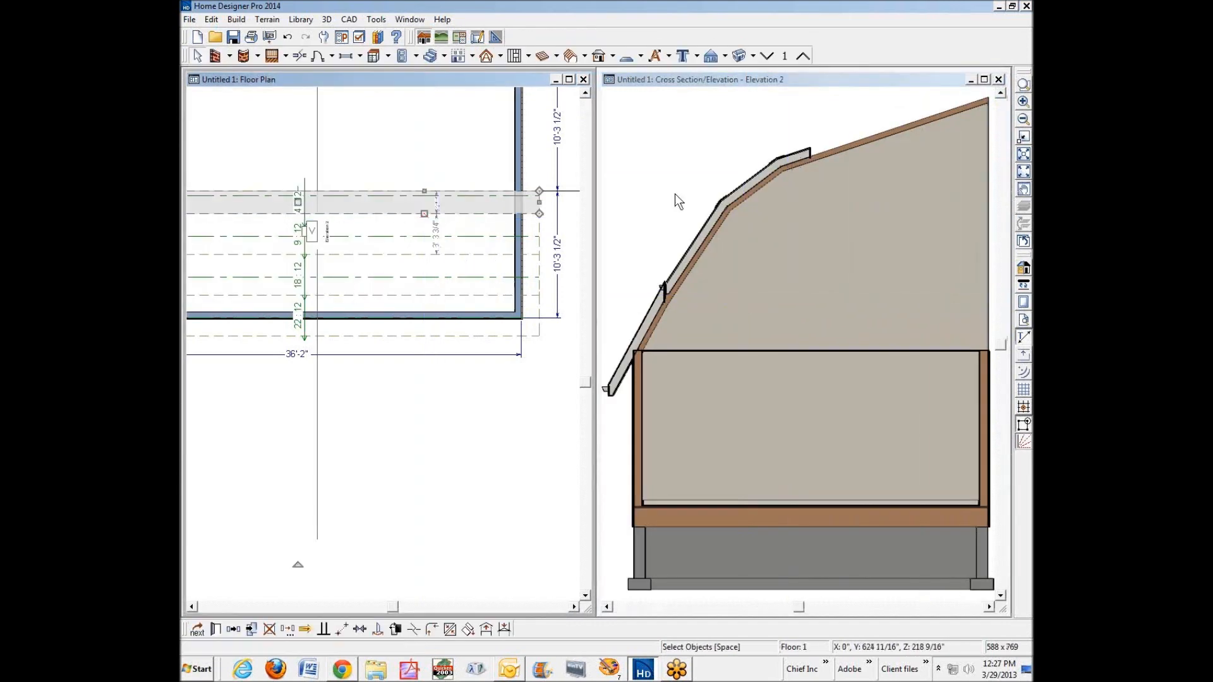
pyautogui.click(810, 197)
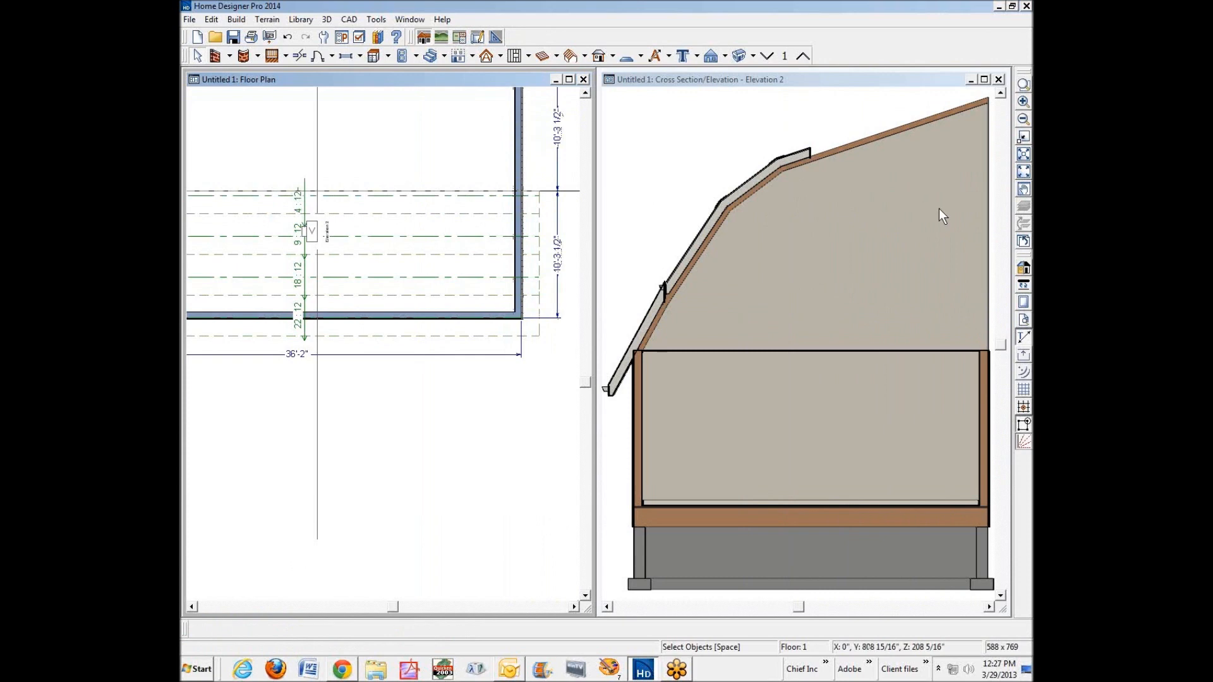
pyautogui.click(1024, 172)
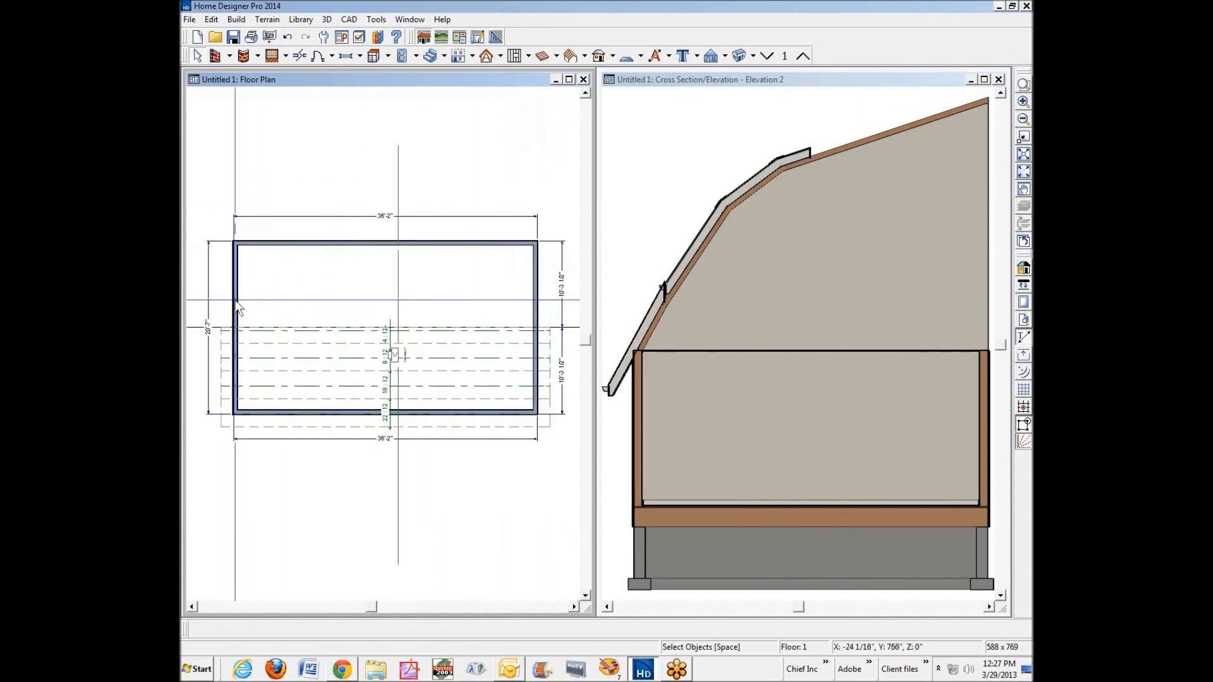
# Copy the 22:12, 18:12 and 9:12 roof planes together and place the copy over the upper long wall.
pyautogui.scroll(2, 268, 310)
pyautogui.scroll(-2, 267, 309)
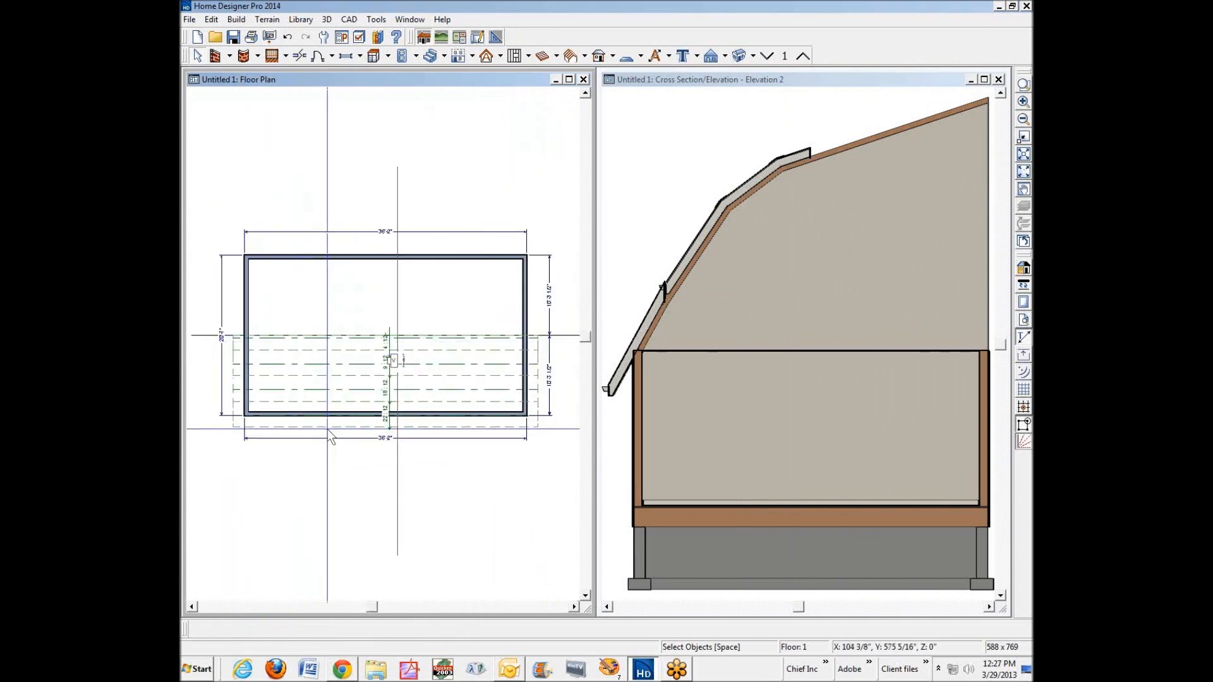
pyautogui.click(233, 427)
pyautogui.moveTo(234, 428); pyautogui.dragTo(234, 354)
pyautogui.keyDown('shift'); pyautogui.click(229, 344); pyautogui.keyUp('shift')
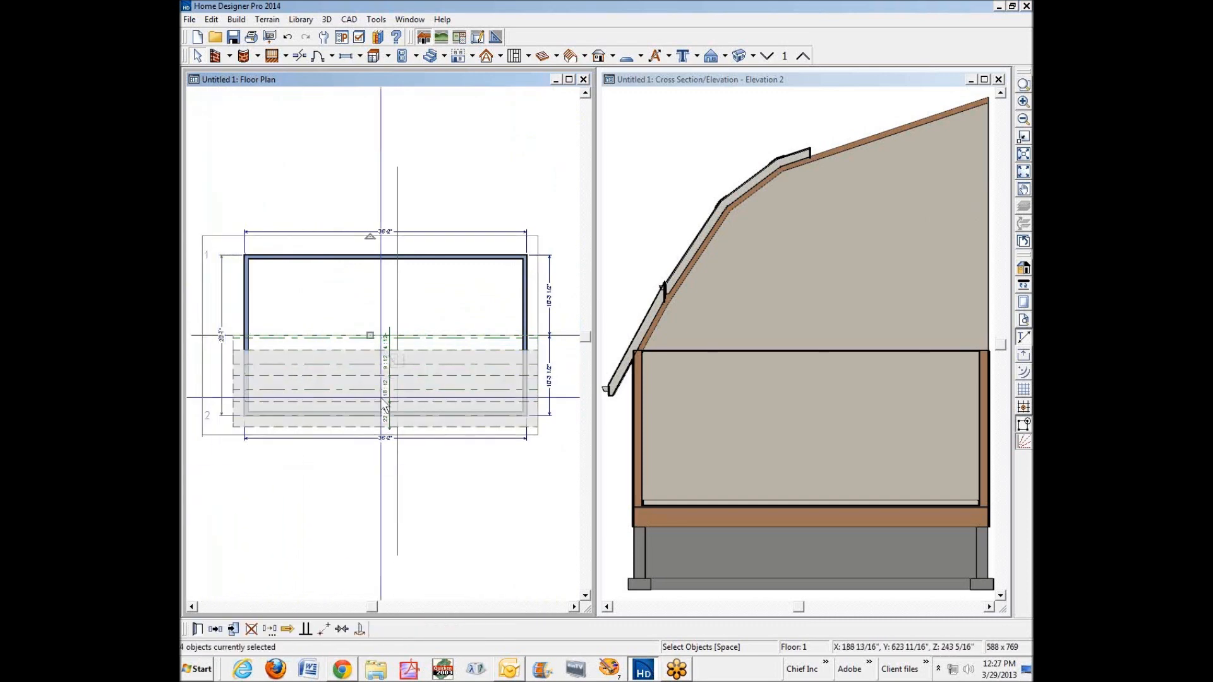
pyautogui.click(214, 630)
pyautogui.click(370, 197)
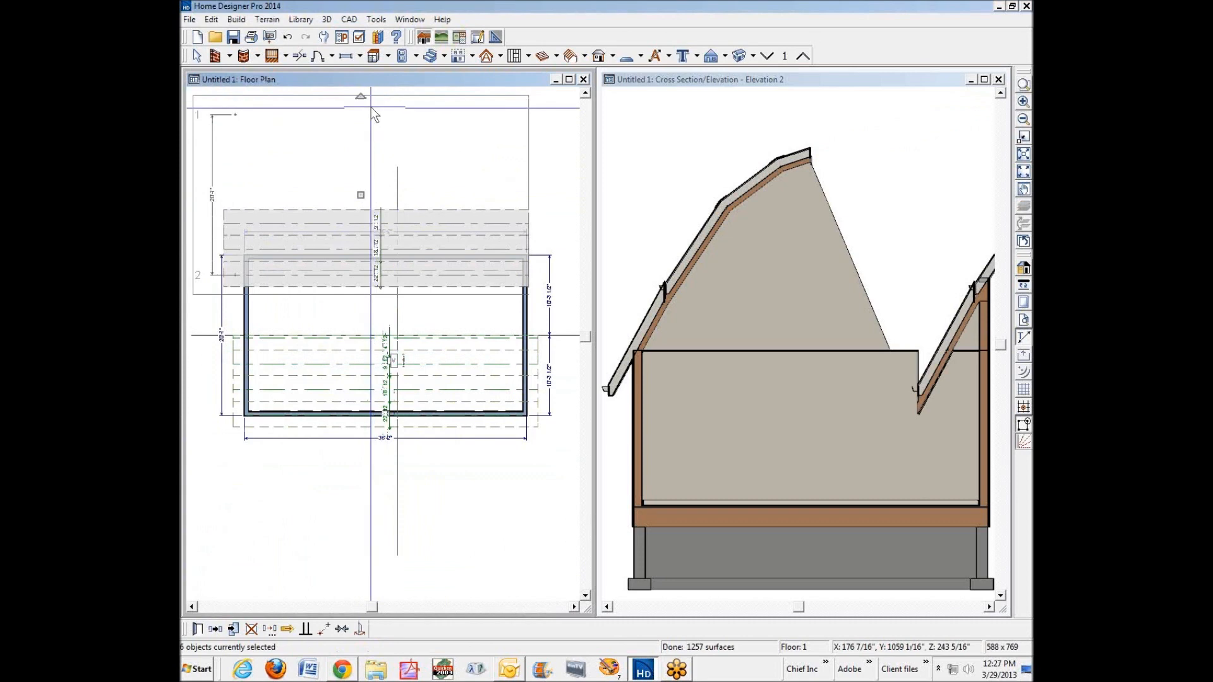
# Rotate the copied roof planes 180 degrees and move them point to point onto the 4:12 plane's upper right corner.
pyautogui.moveTo(369, 104); pyautogui.dragTo(339, 411)
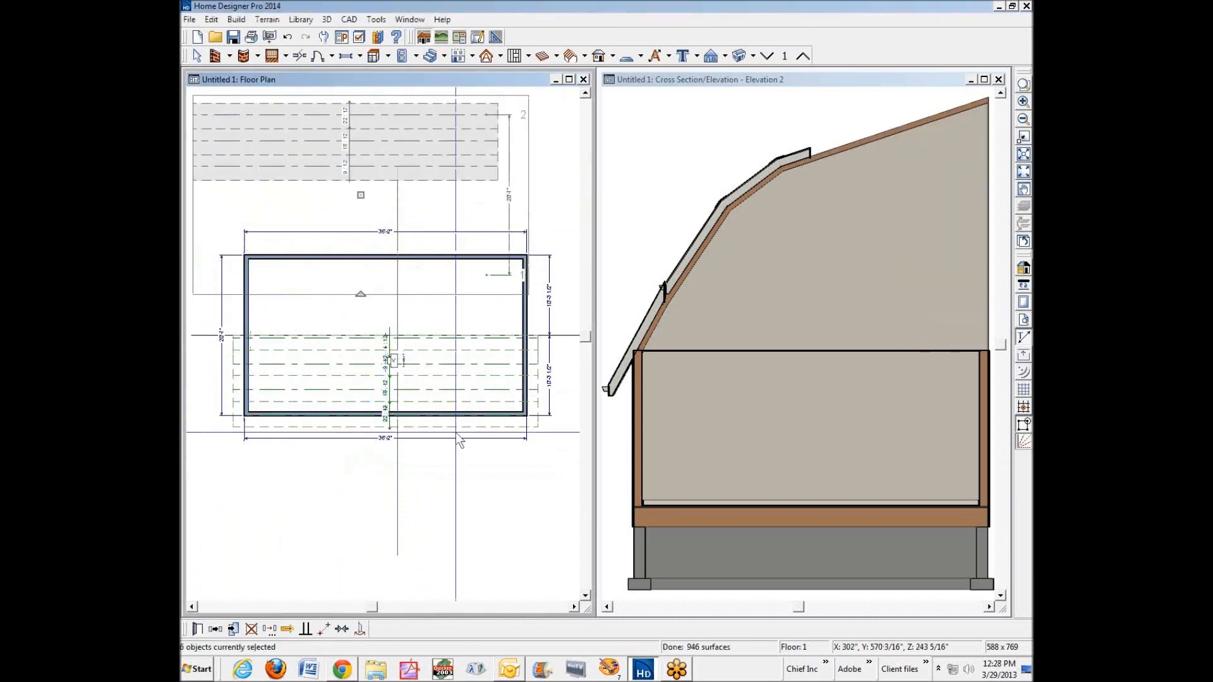
pyautogui.click(333, 630)
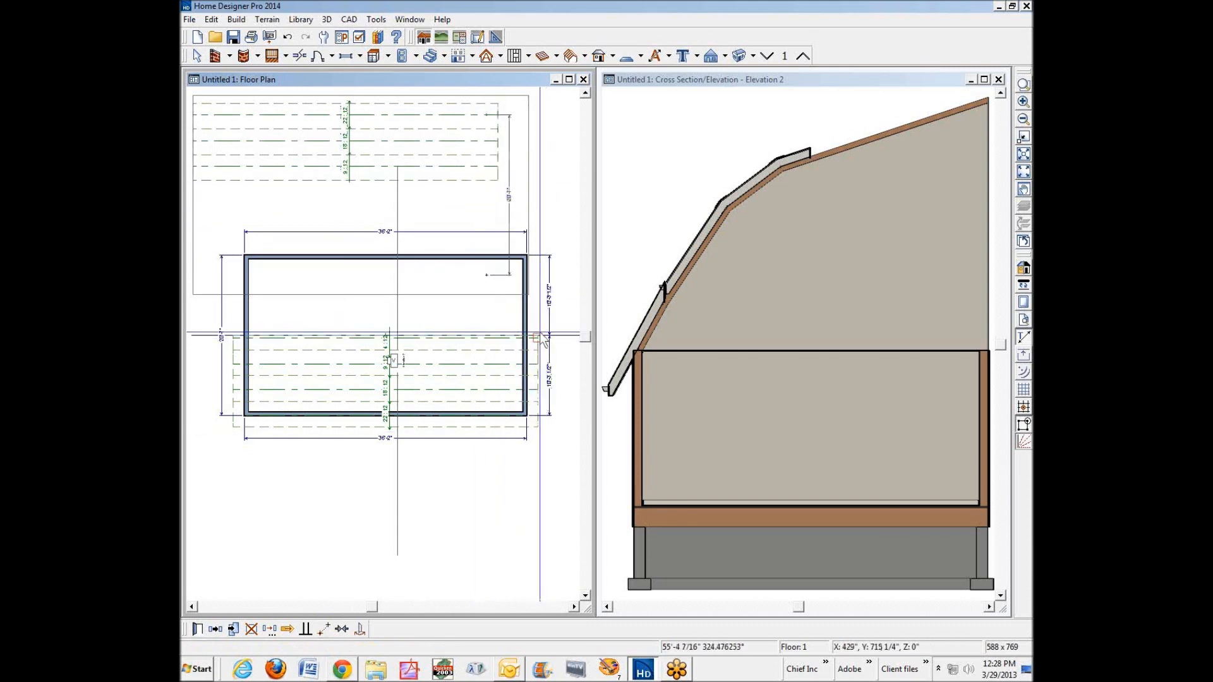
pyautogui.scroll(5, 542, 338)
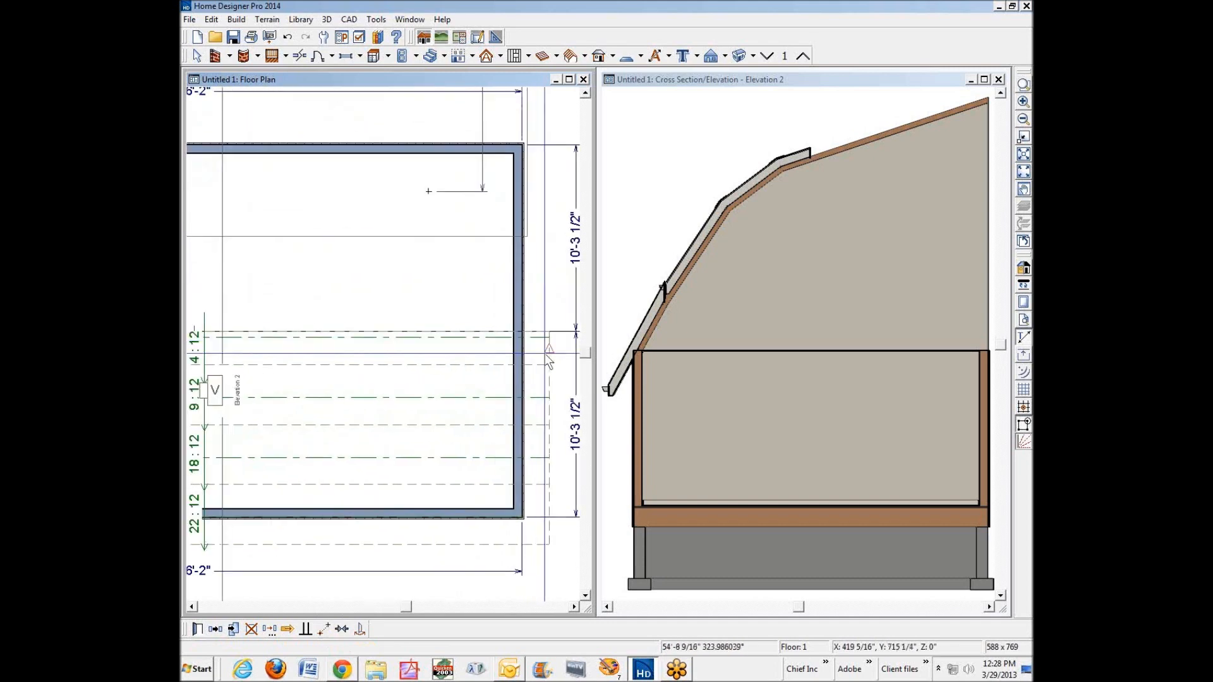
pyautogui.click(550, 326)
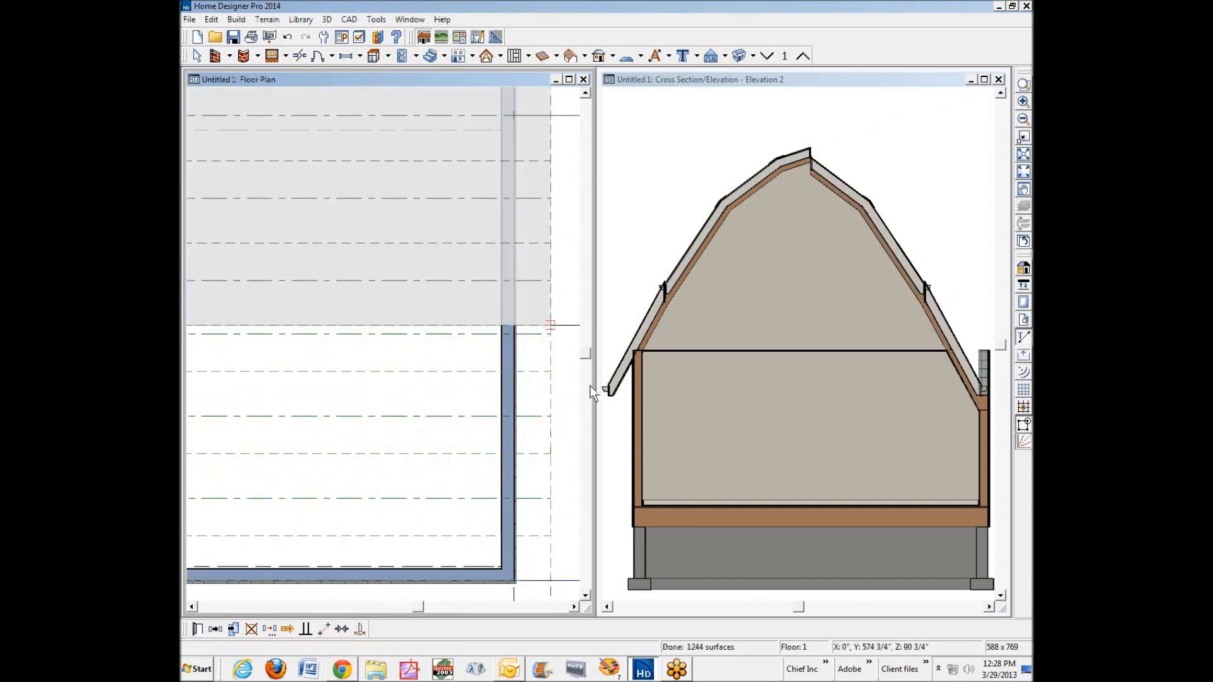
pyautogui.scroll(-3, 576, 405)
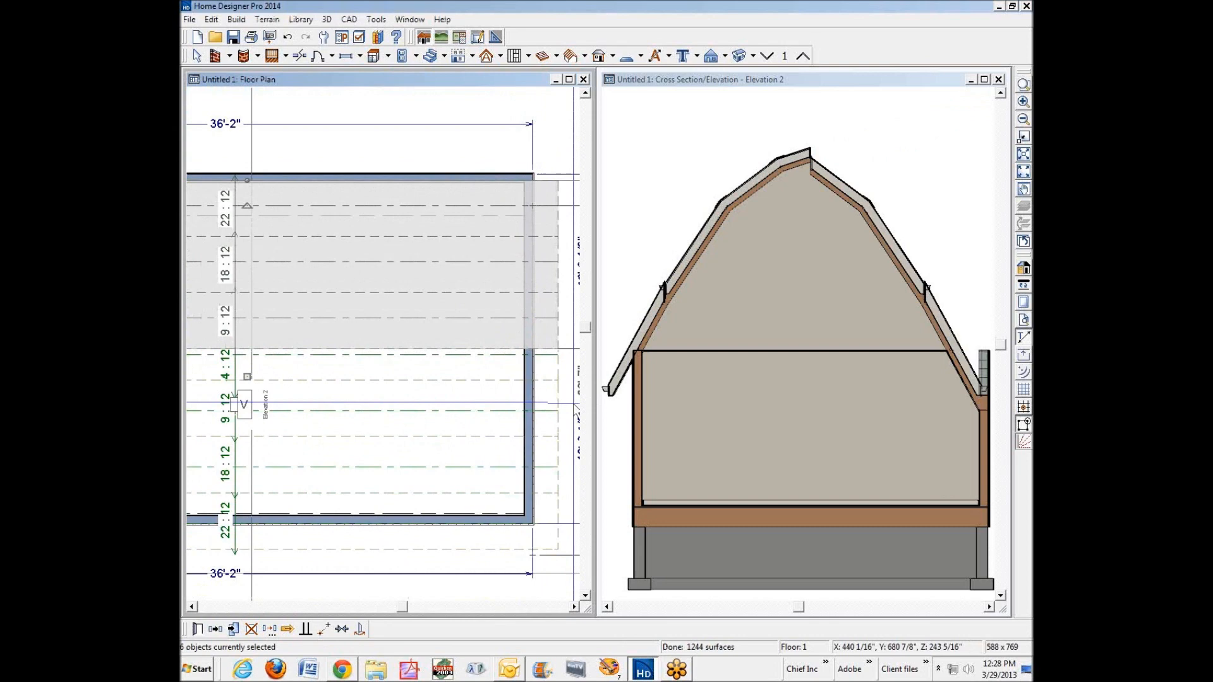
pyautogui.scroll(-4, 589, 417)
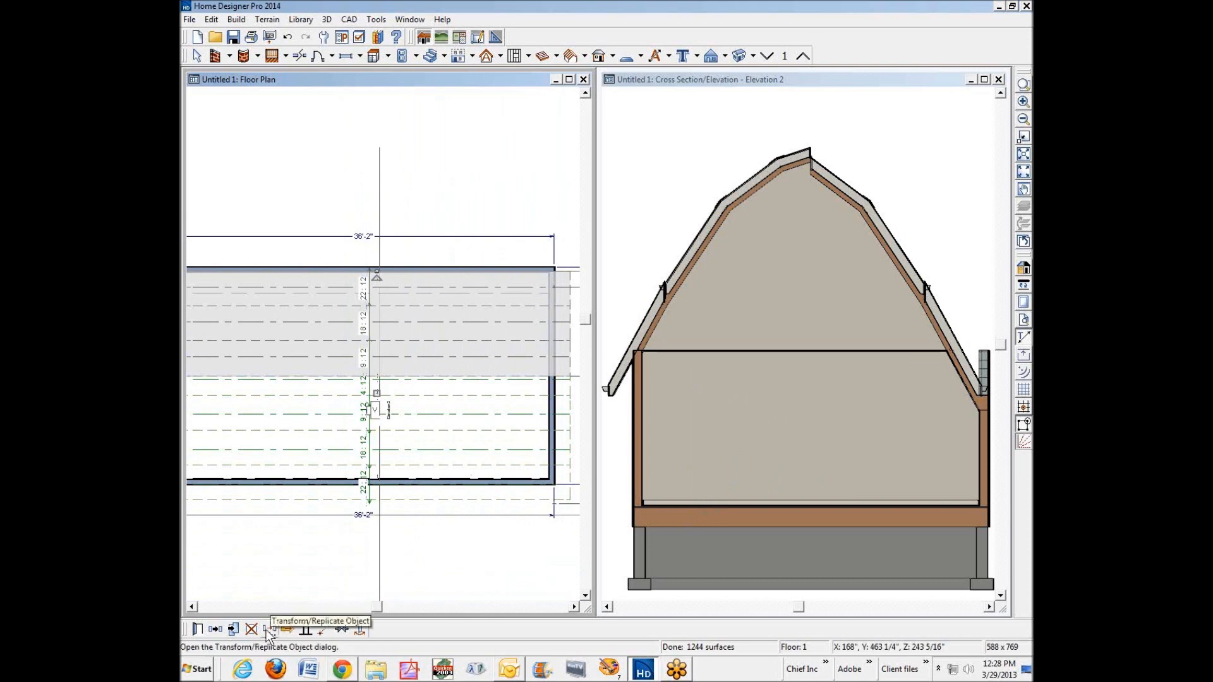
pyautogui.scroll(-1, 391, 560)
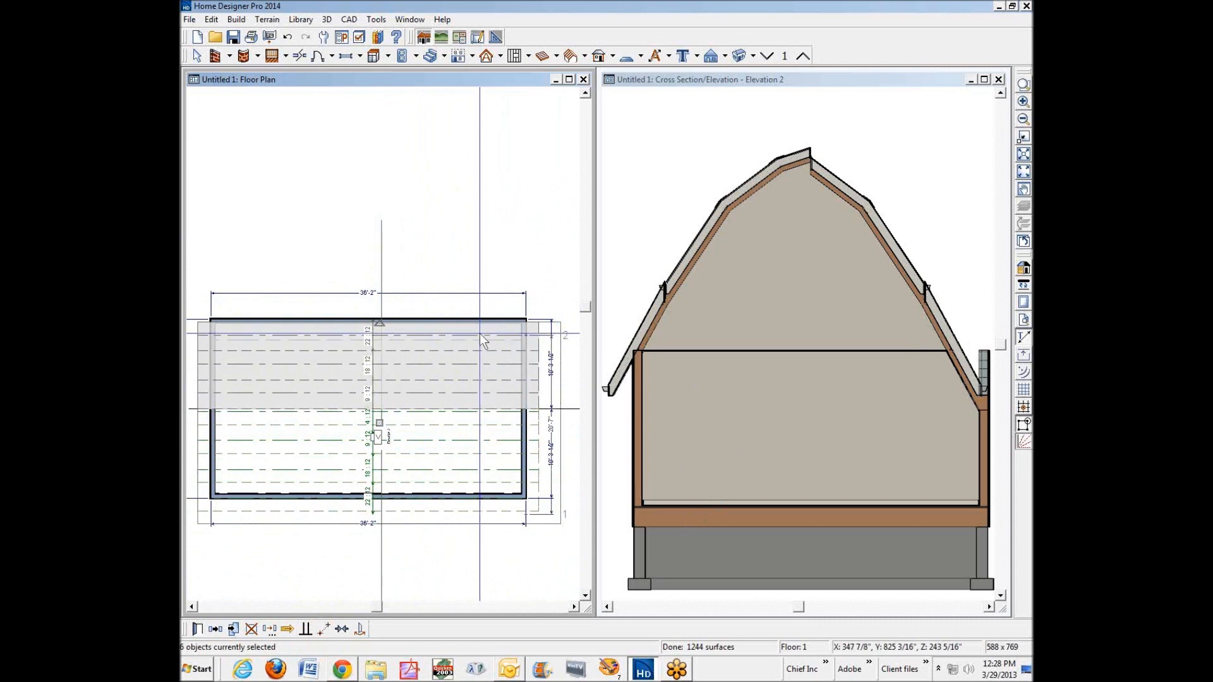
pyautogui.click(465, 268)
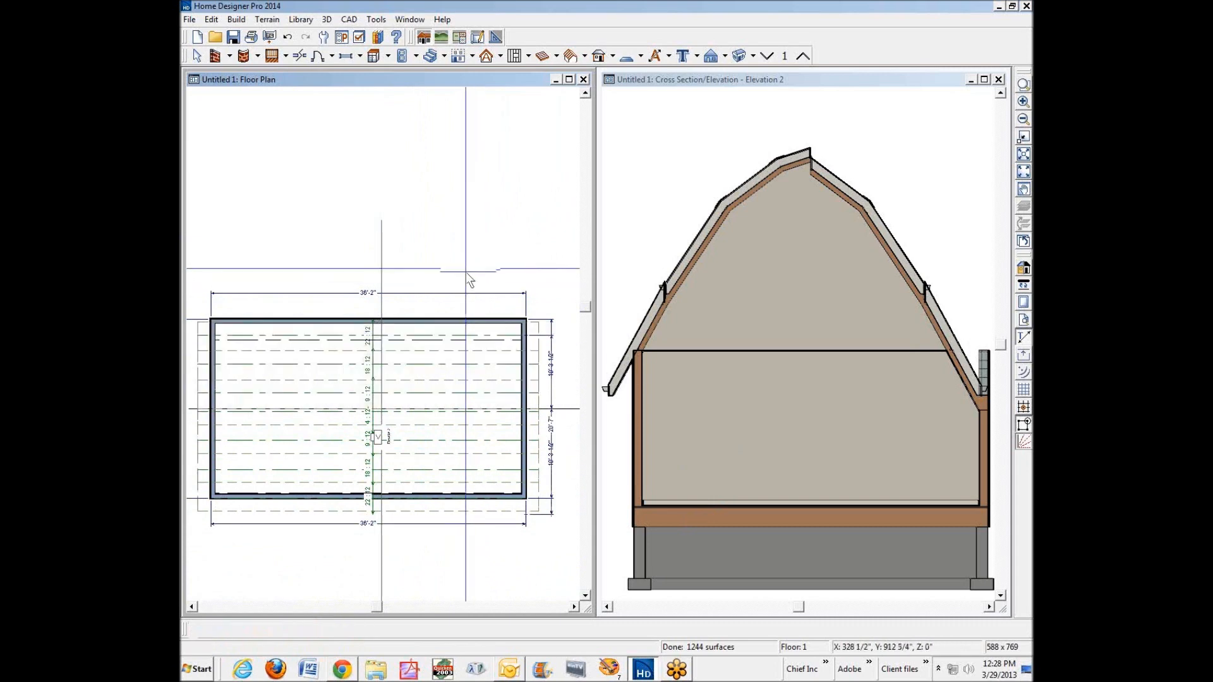
# Delete the rotated 9:12, 18:12 and 22:12 roof plane copies from the upper half of the building.
pyautogui.click(541, 400)
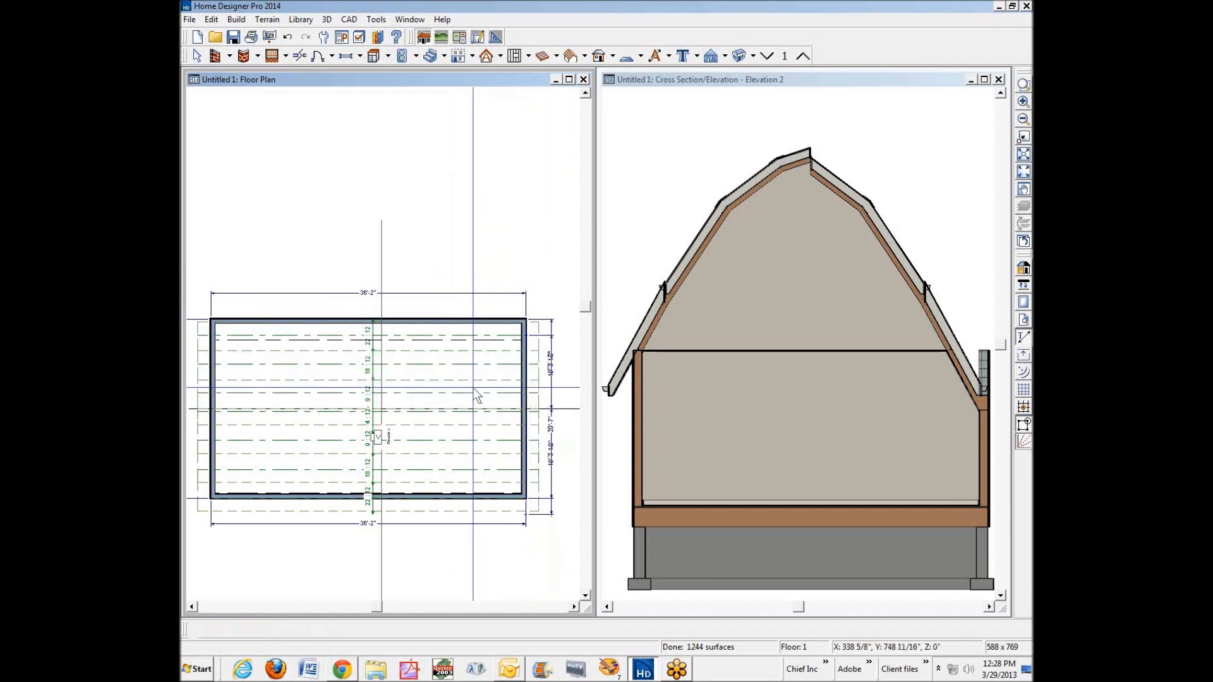
pyautogui.click(545, 385)
pyautogui.click(539, 385)
pyautogui.press('Delete')
pyautogui.click(538, 372)
pyautogui.press('Delete')
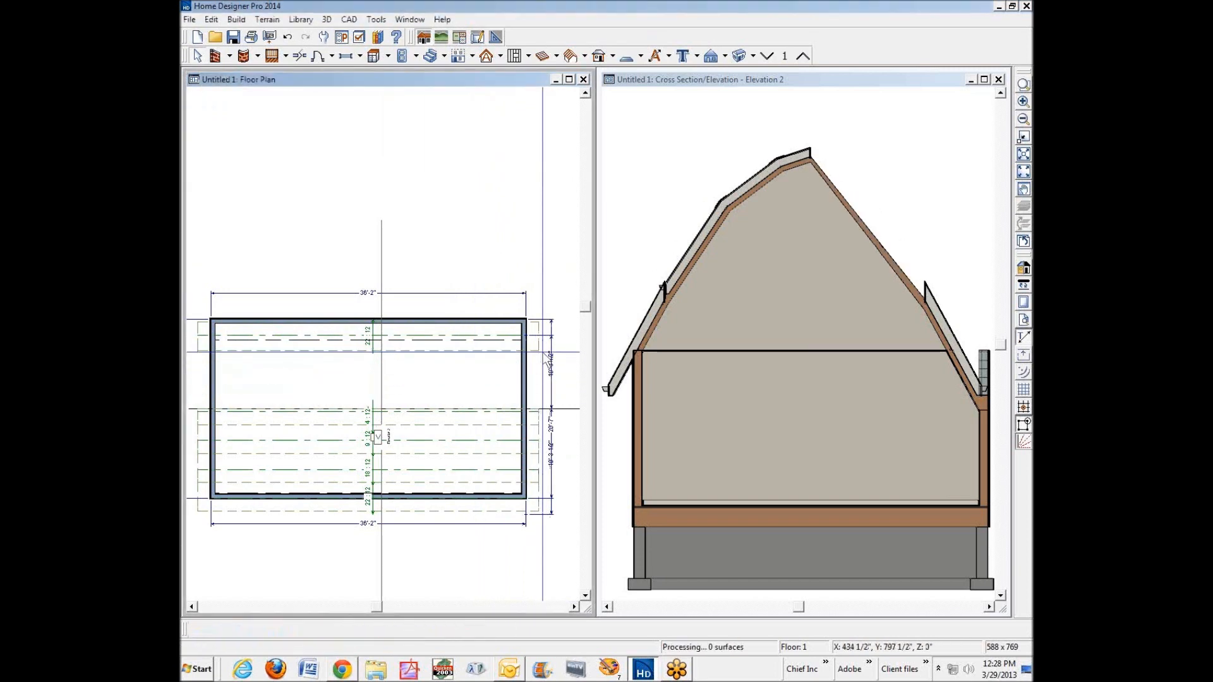
pyautogui.click(537, 347)
pyautogui.press('Delete')
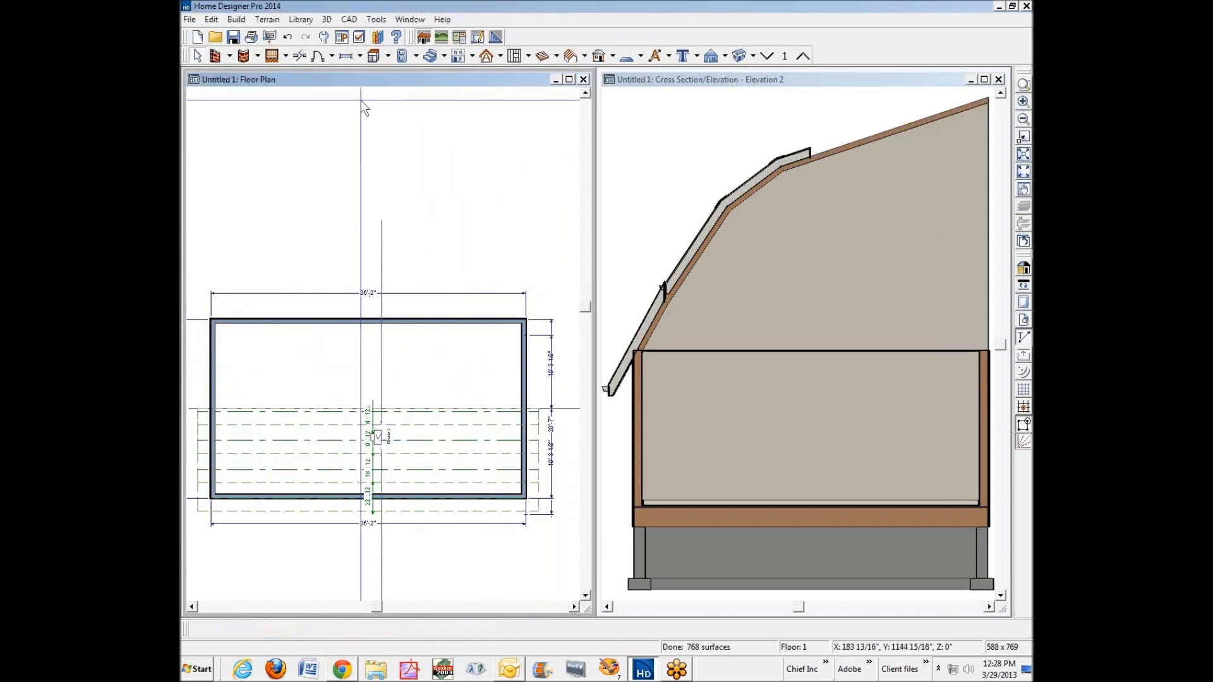
pyautogui.click(482, 60)
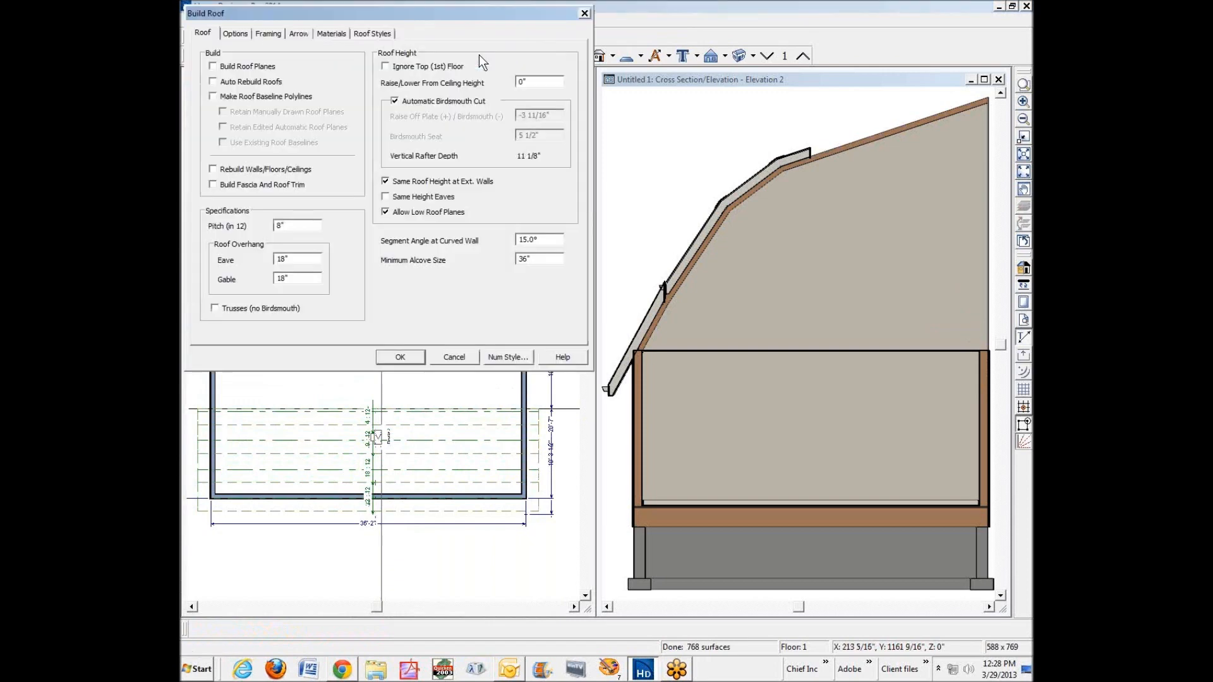
pyautogui.click(454, 358)
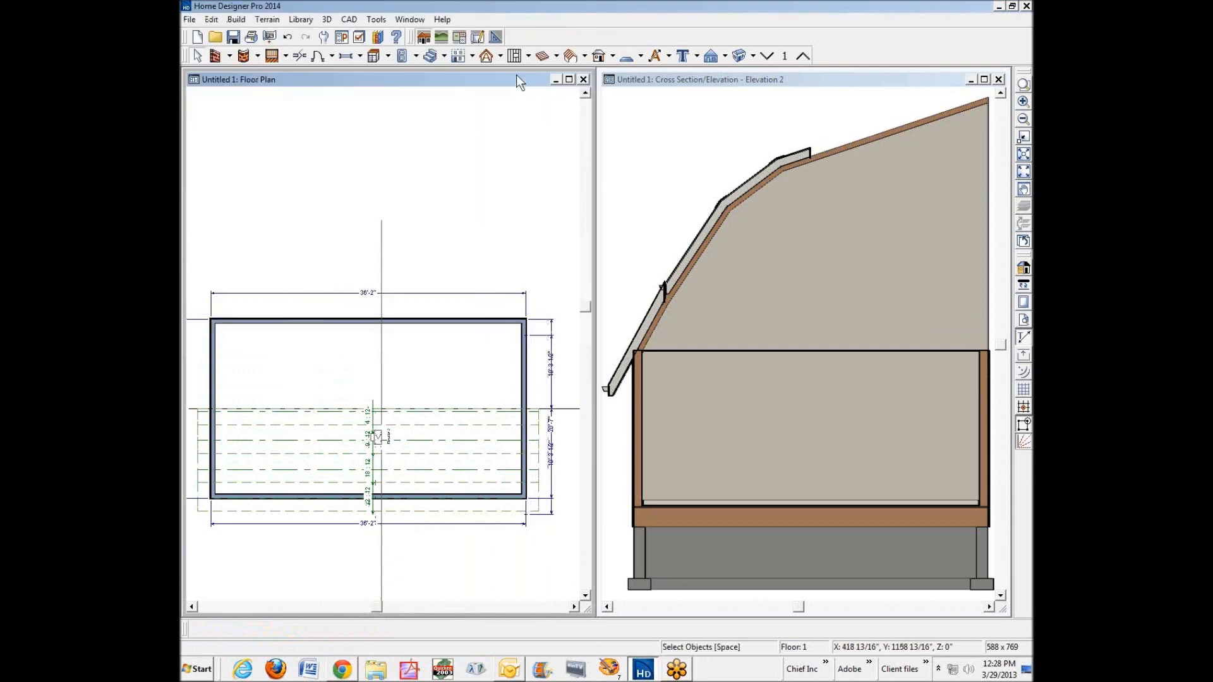
pyautogui.click(488, 56)
pyautogui.click(466, 358)
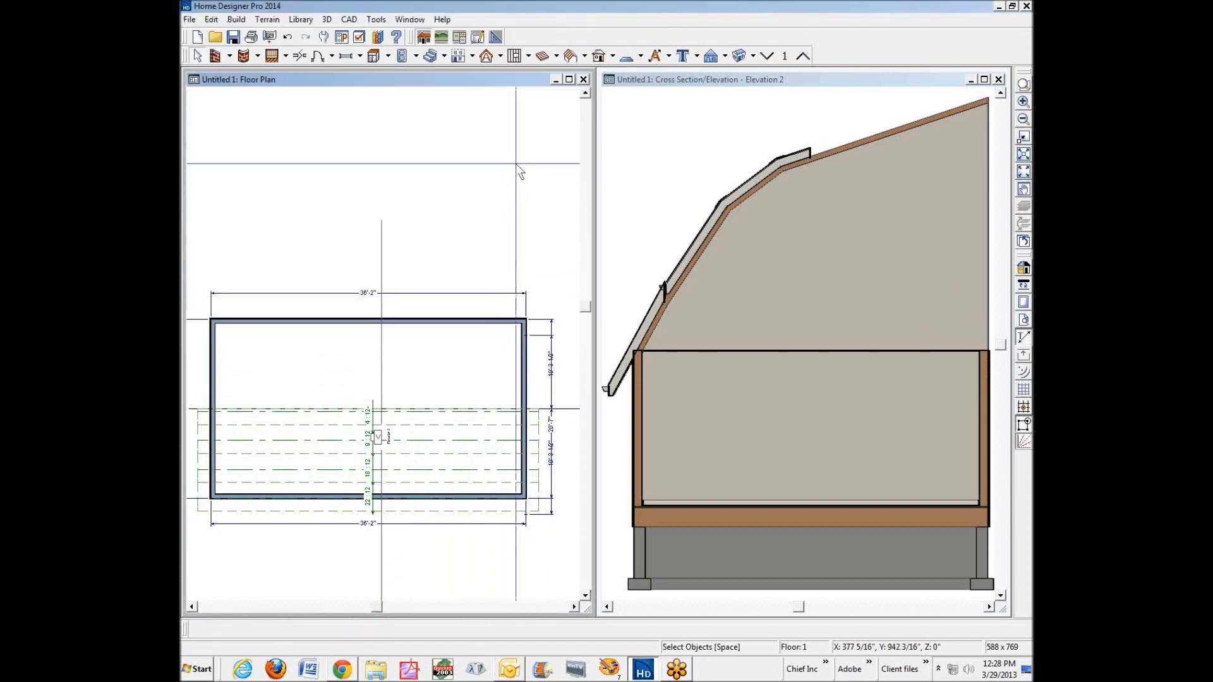
pyautogui.click(499, 55)
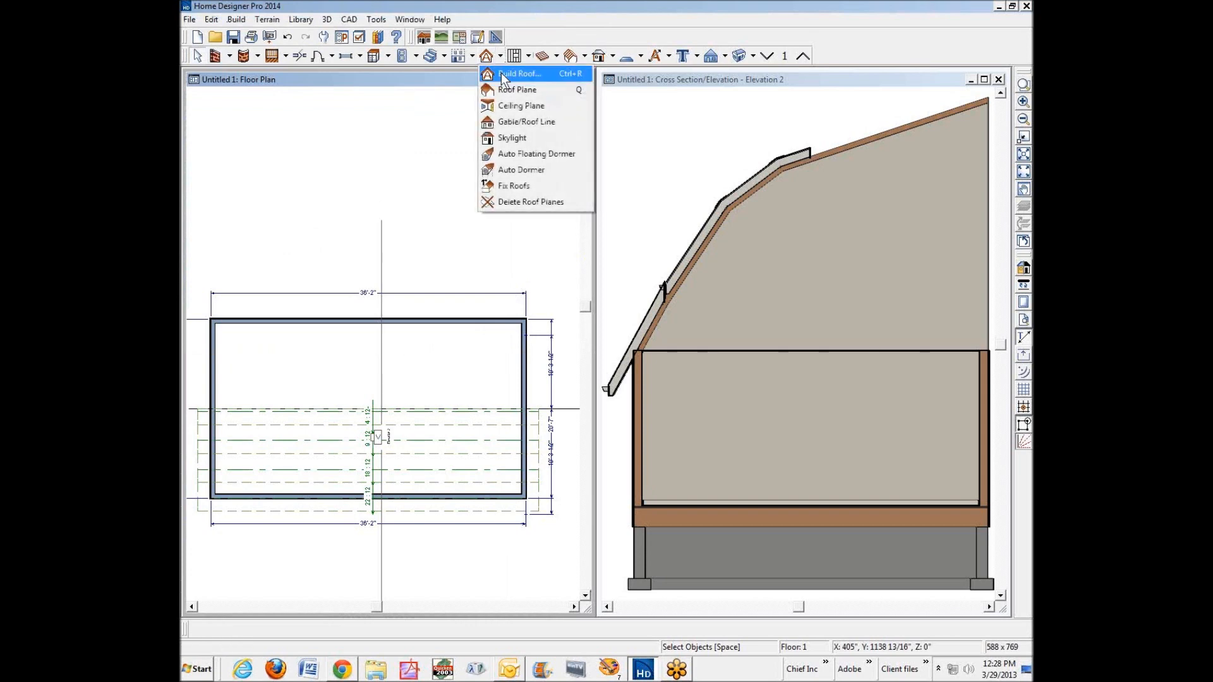
pyautogui.click(502, 75)
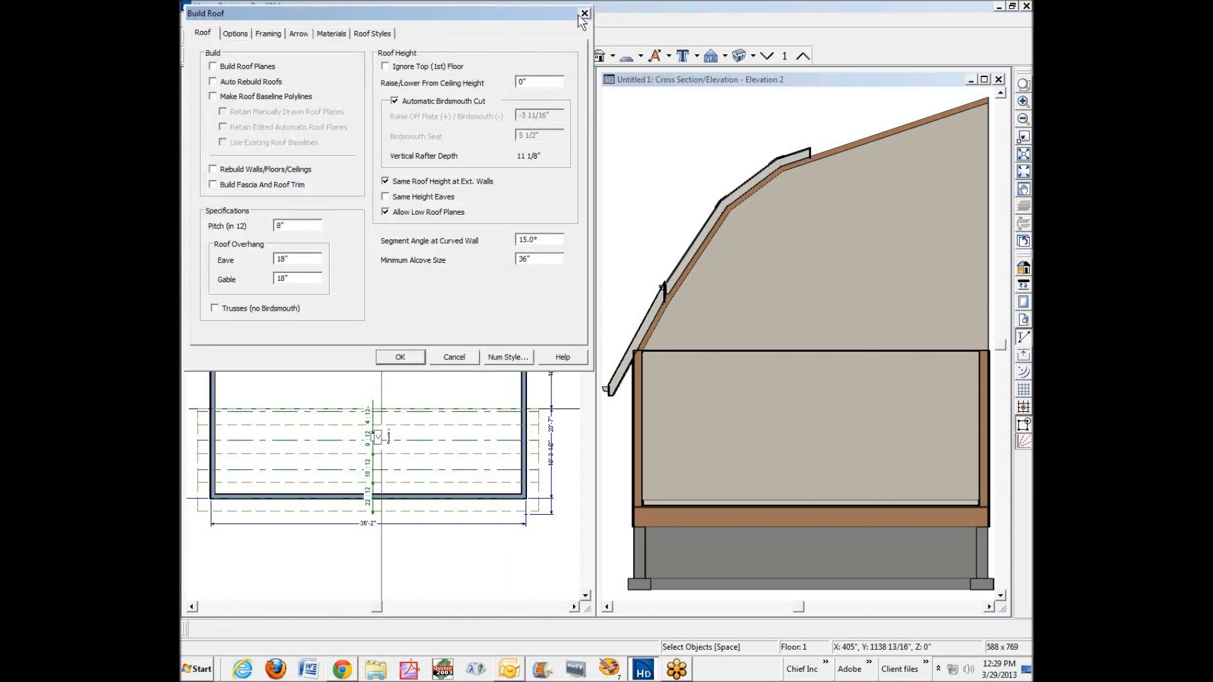
pyautogui.click(585, 13)
pyautogui.moveTo(441, 366); pyautogui.dragTo(487, 567)
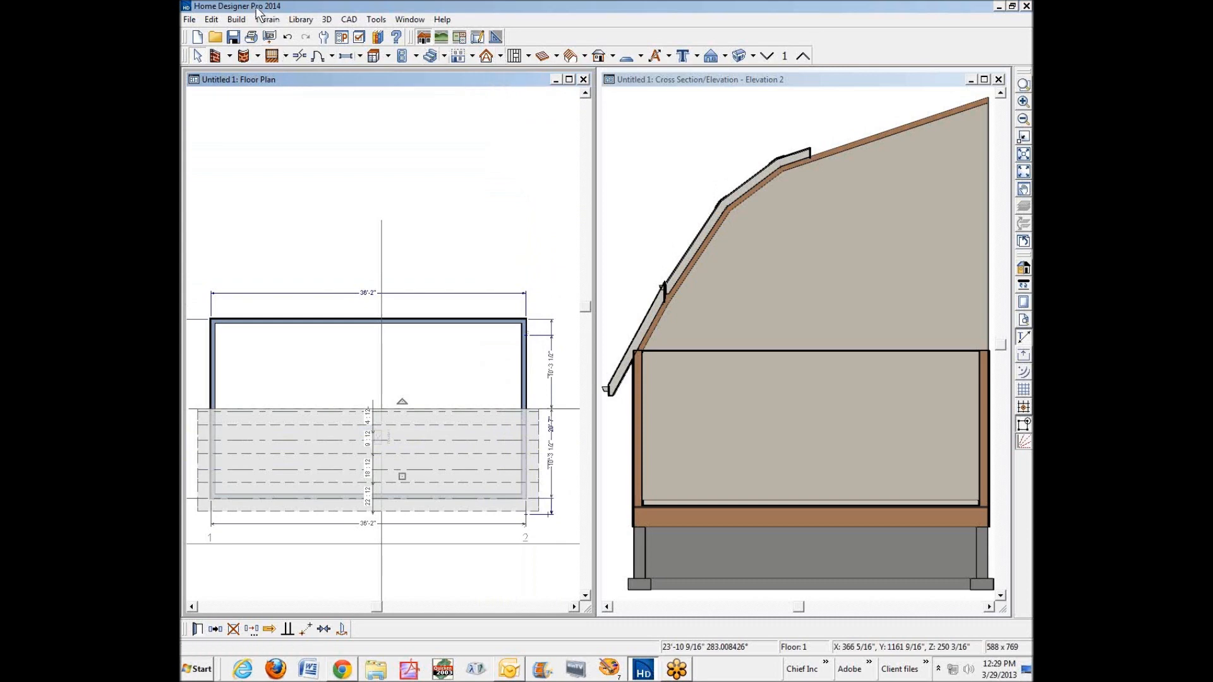
# Set the toolbar display to Parent - Child in the Appearance preferences.
pyautogui.click(212, 20)
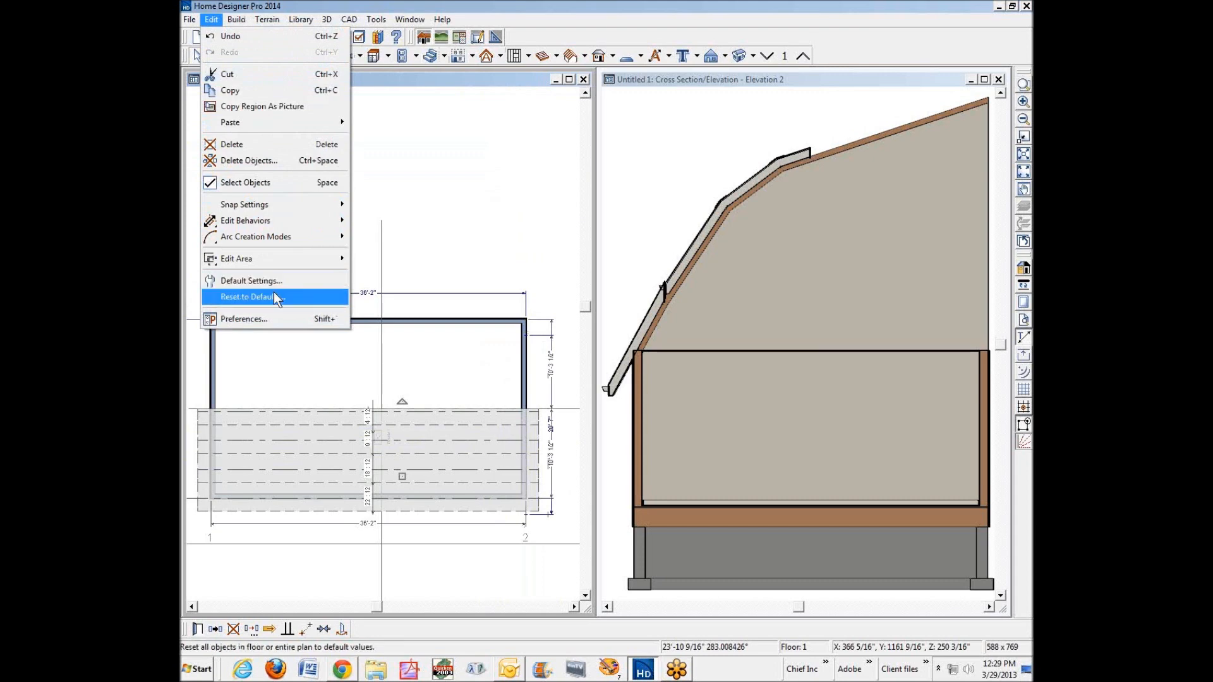
pyautogui.click(266, 331)
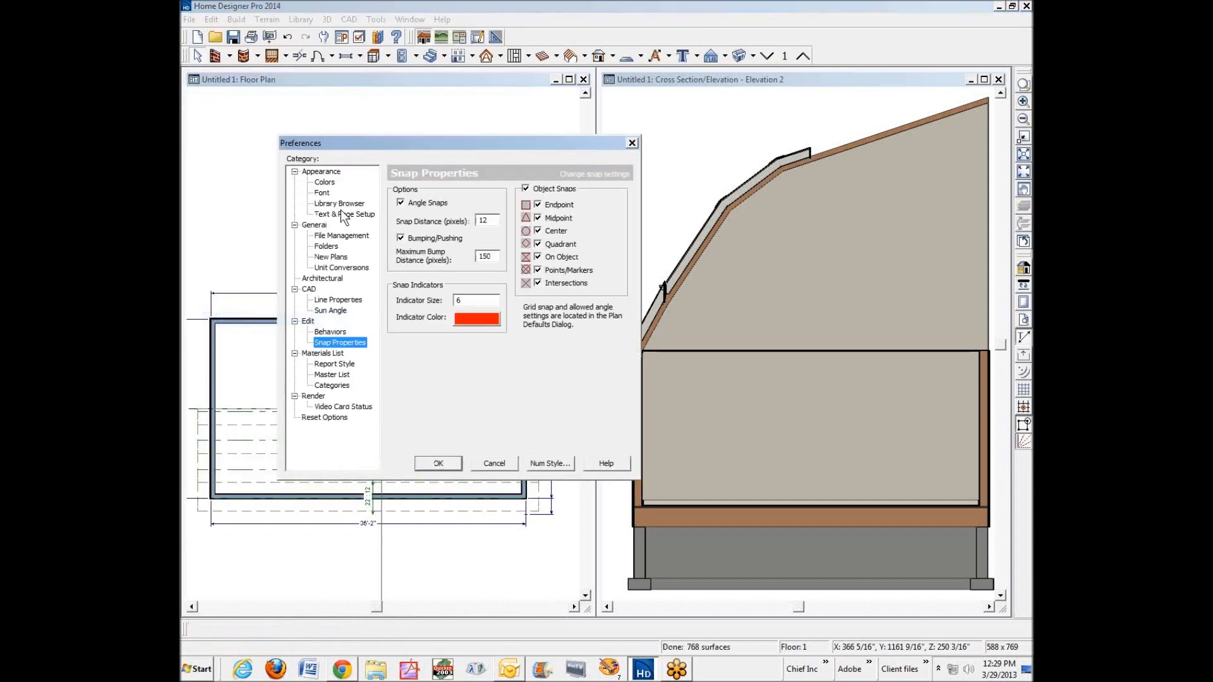
pyautogui.click(319, 172)
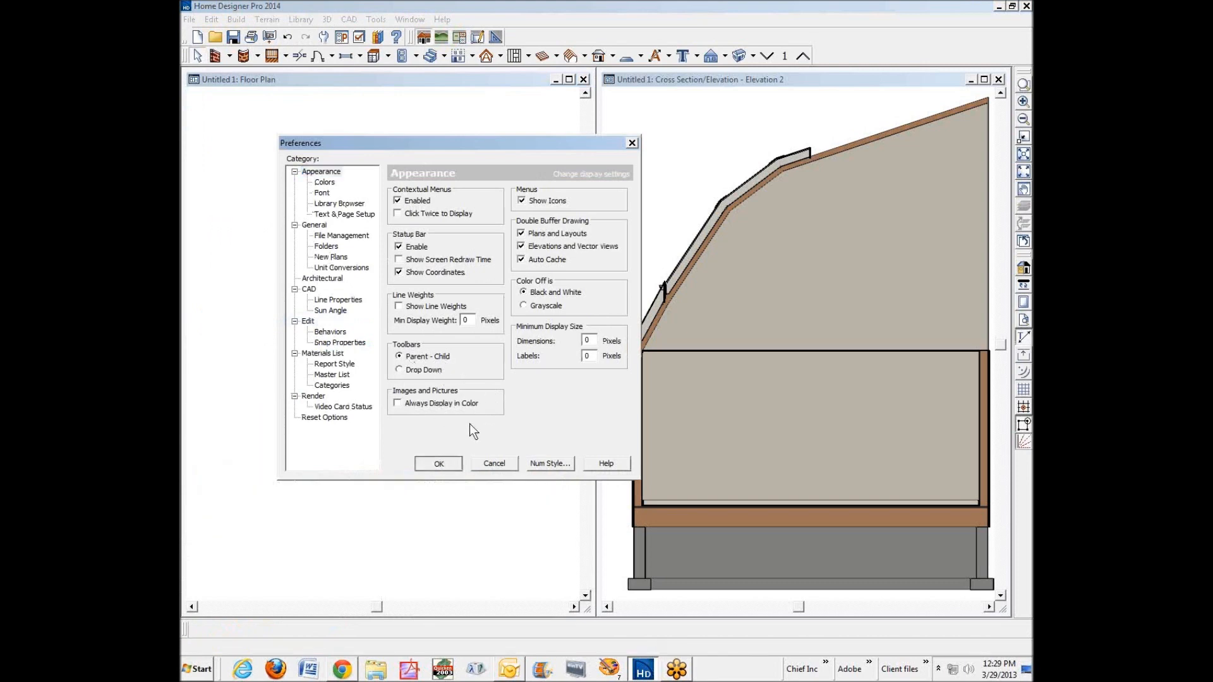
pyautogui.click(439, 464)
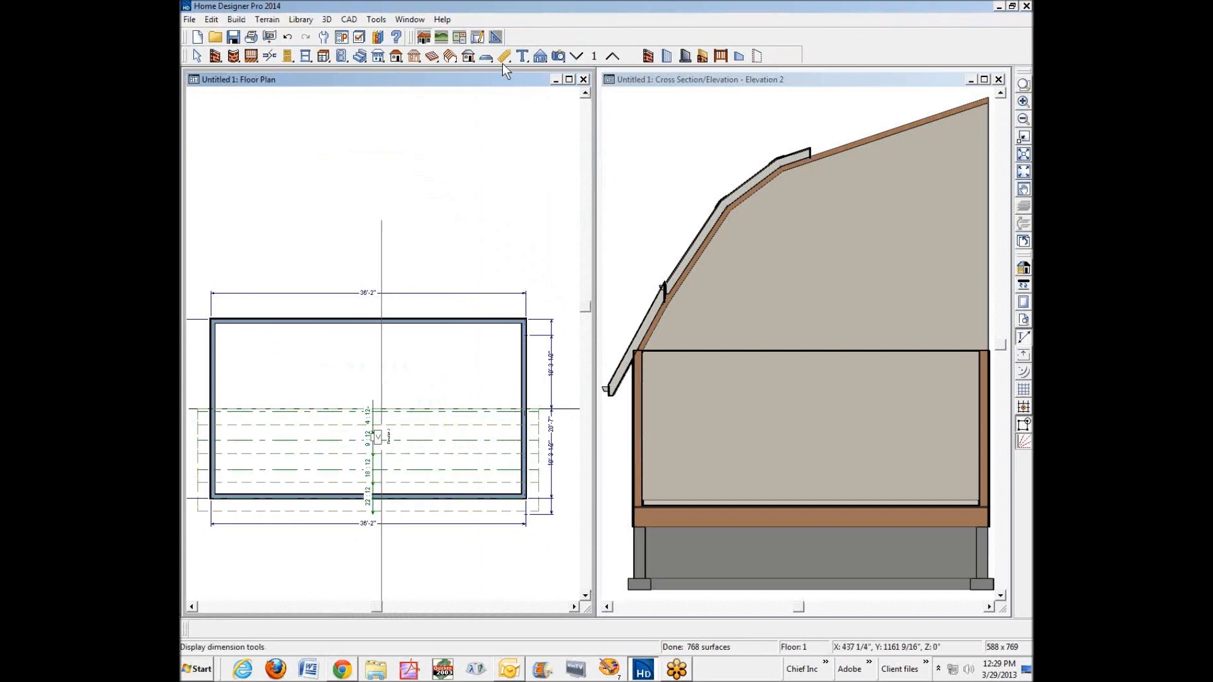
# Copy all four roof planes together, rotate the copy 180 degrees and place it clear of the building above the upper long wall.
pyautogui.click(401, 57)
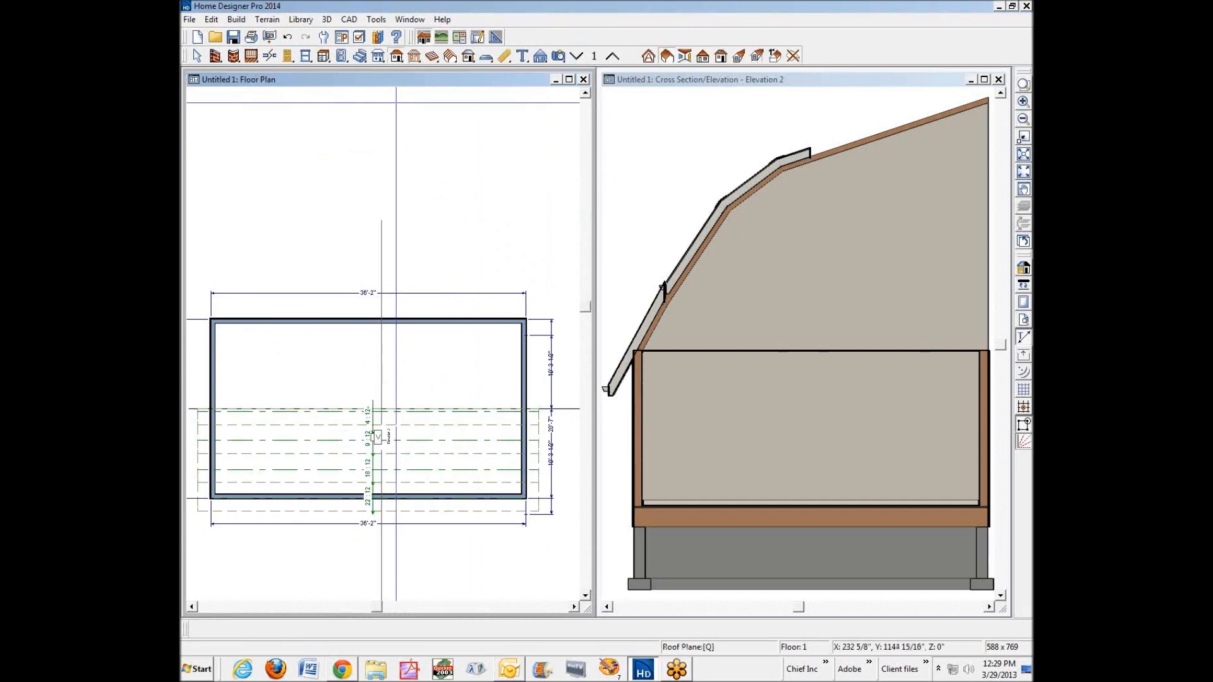
pyautogui.keyDown('shift'); pyautogui.moveTo(439, 385); pyautogui.dragTo(491, 561); pyautogui.keyUp('shift')
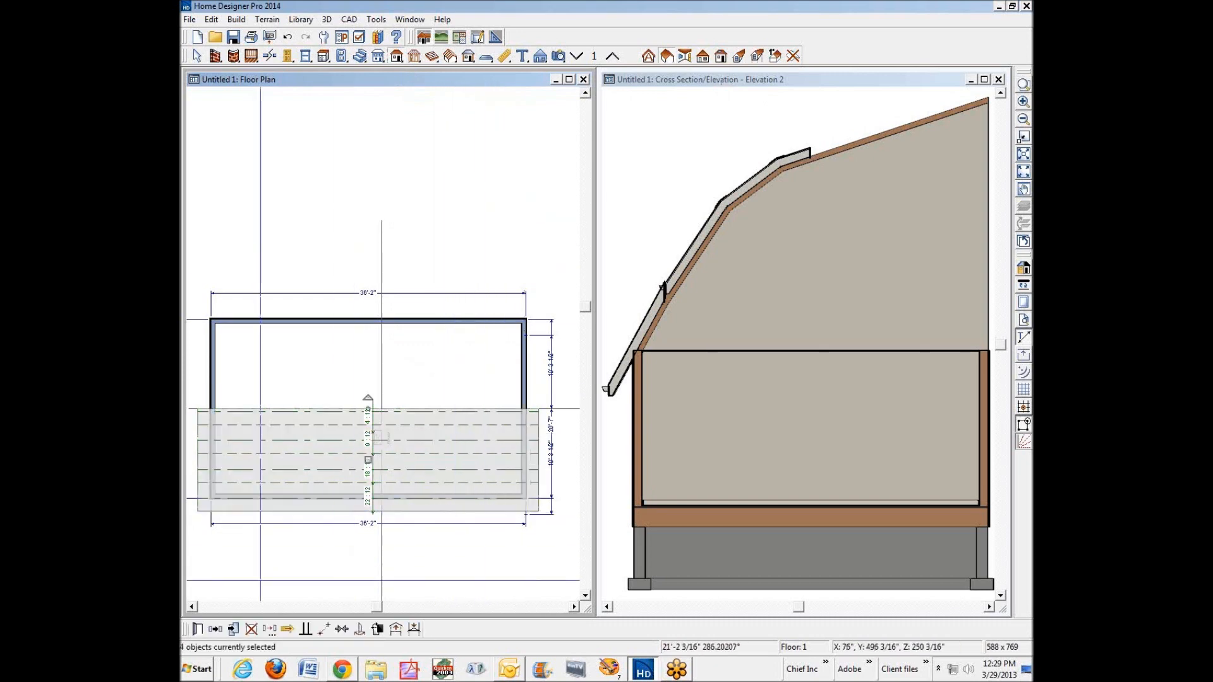
pyautogui.click(216, 630)
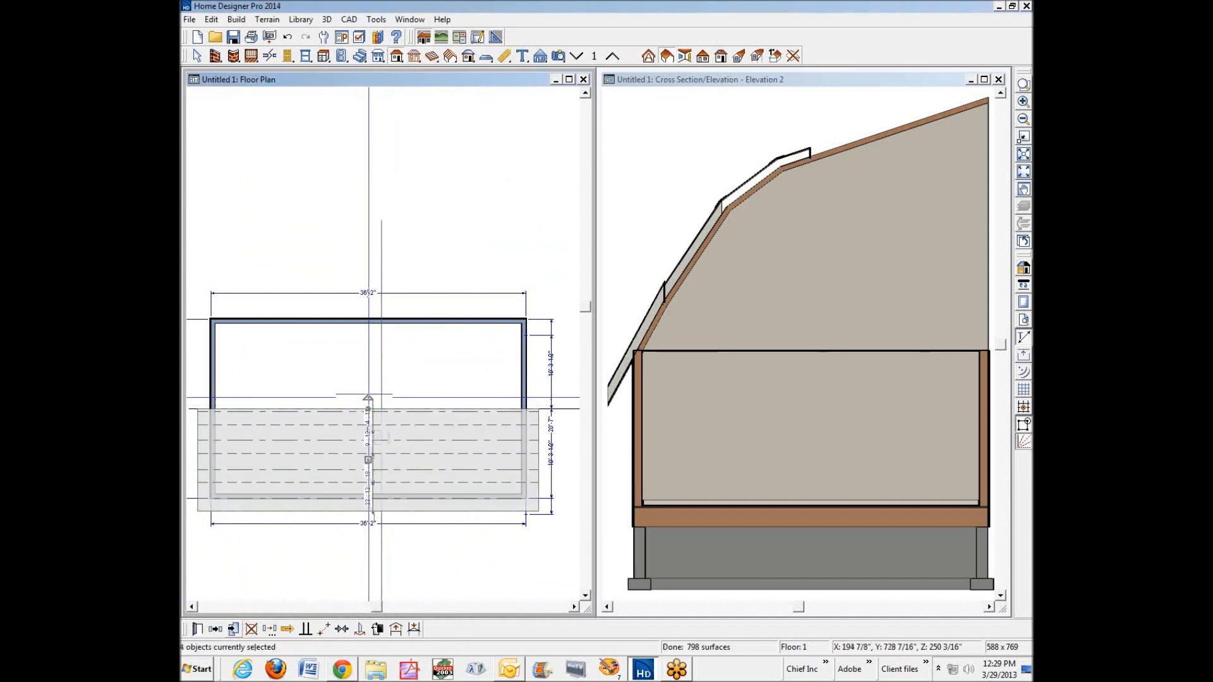
pyautogui.moveTo(369, 399); pyautogui.dragTo(363, 578)
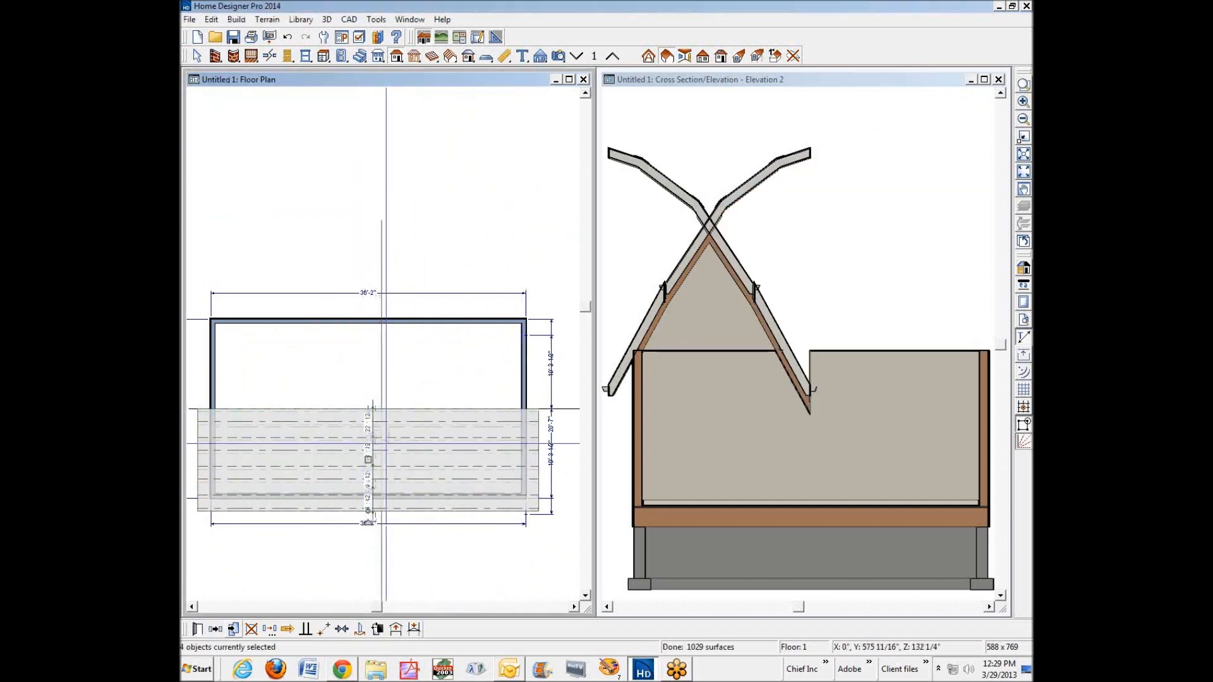
pyautogui.moveTo(373, 456); pyautogui.dragTo(395, 196)
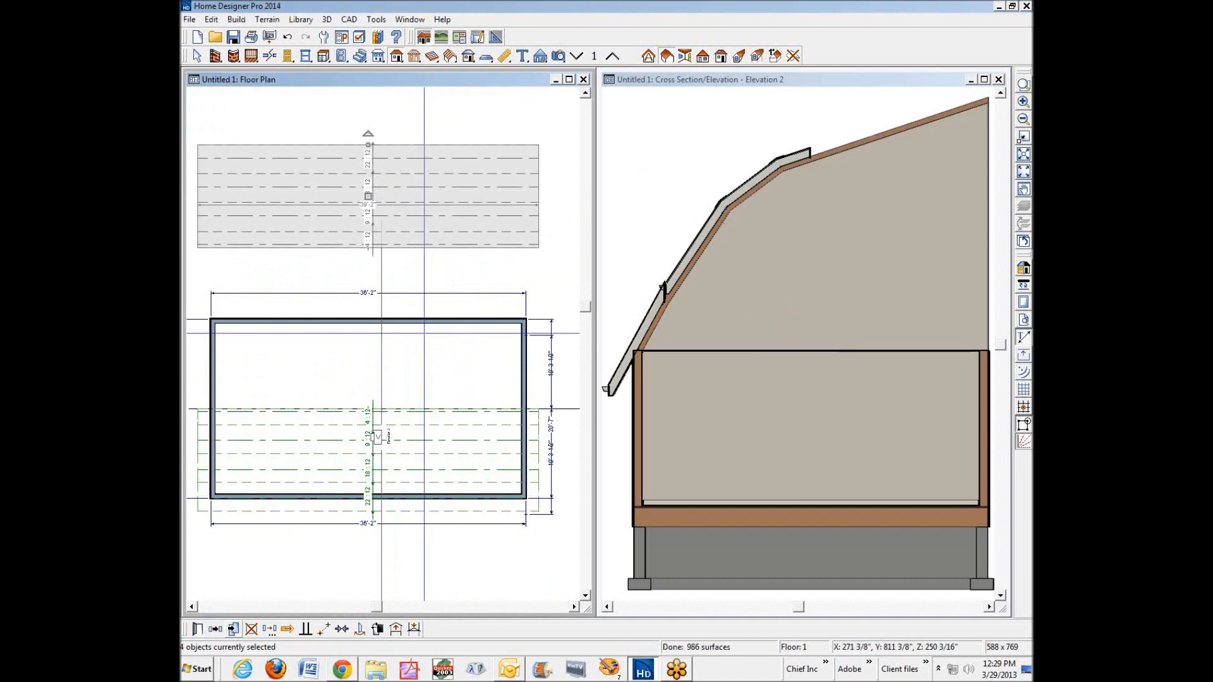
# Move the rotated roof plane copies point to point onto the original 4:12 plane's upper right corner at the center line.
pyautogui.click(328, 635)
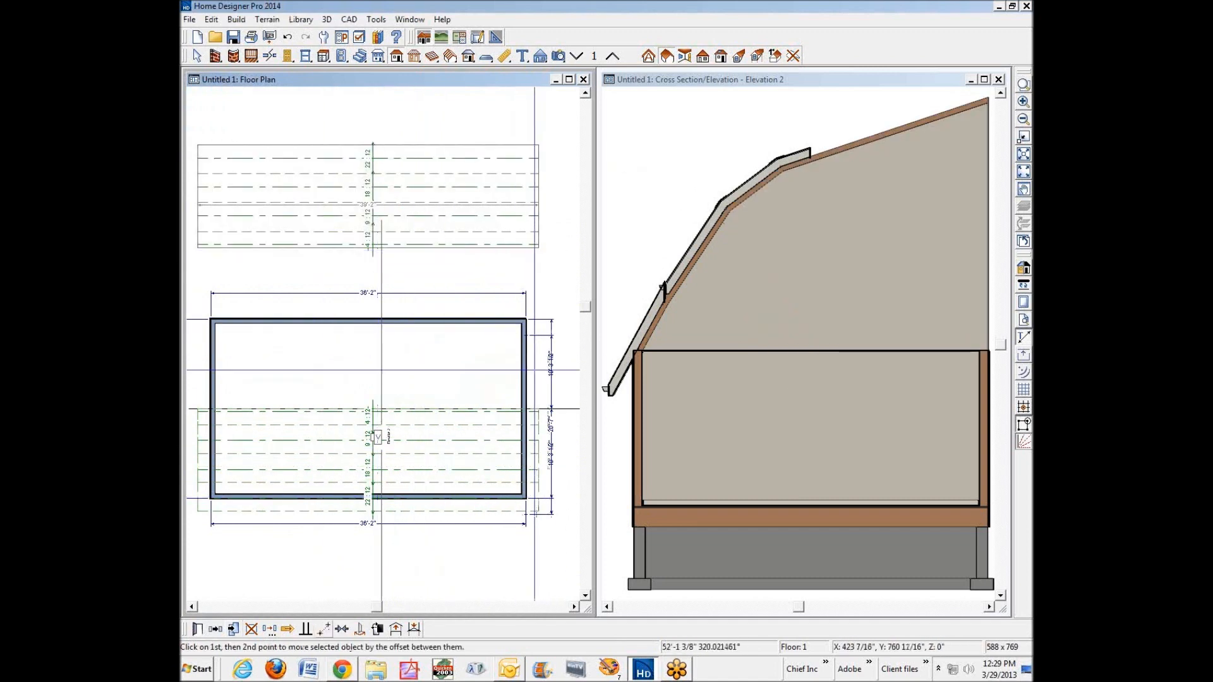
pyautogui.scroll(5, 537, 409)
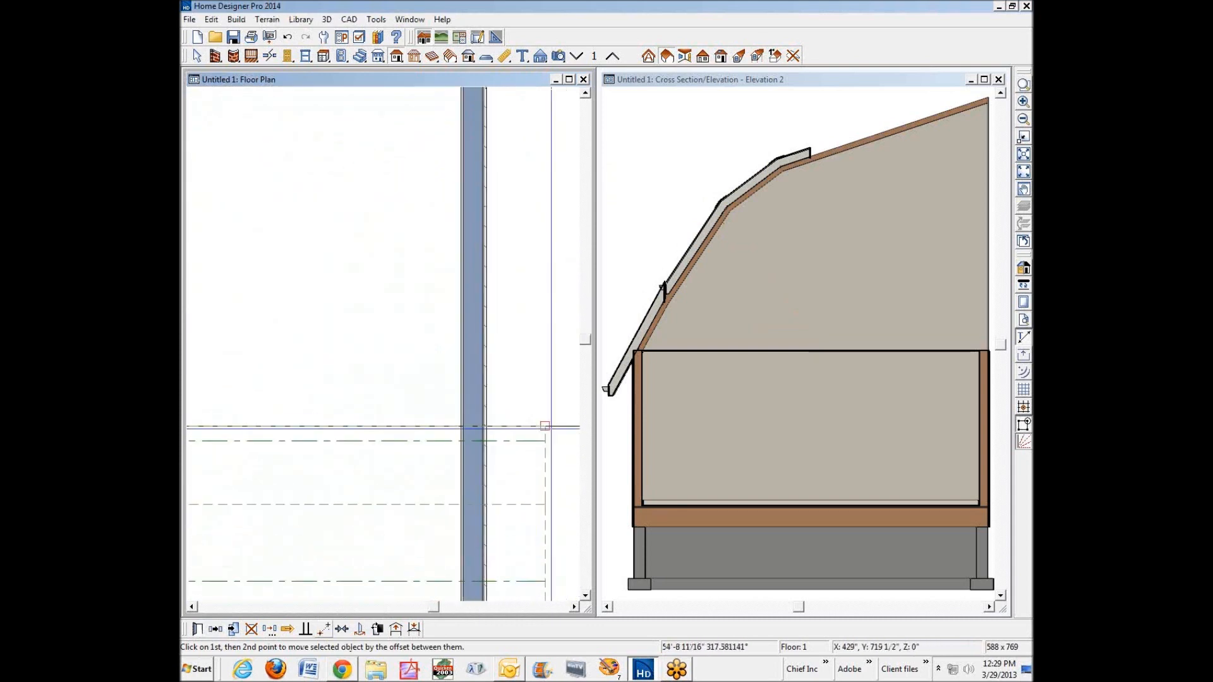
pyautogui.click(545, 425)
pyautogui.scroll(-3, 545, 426)
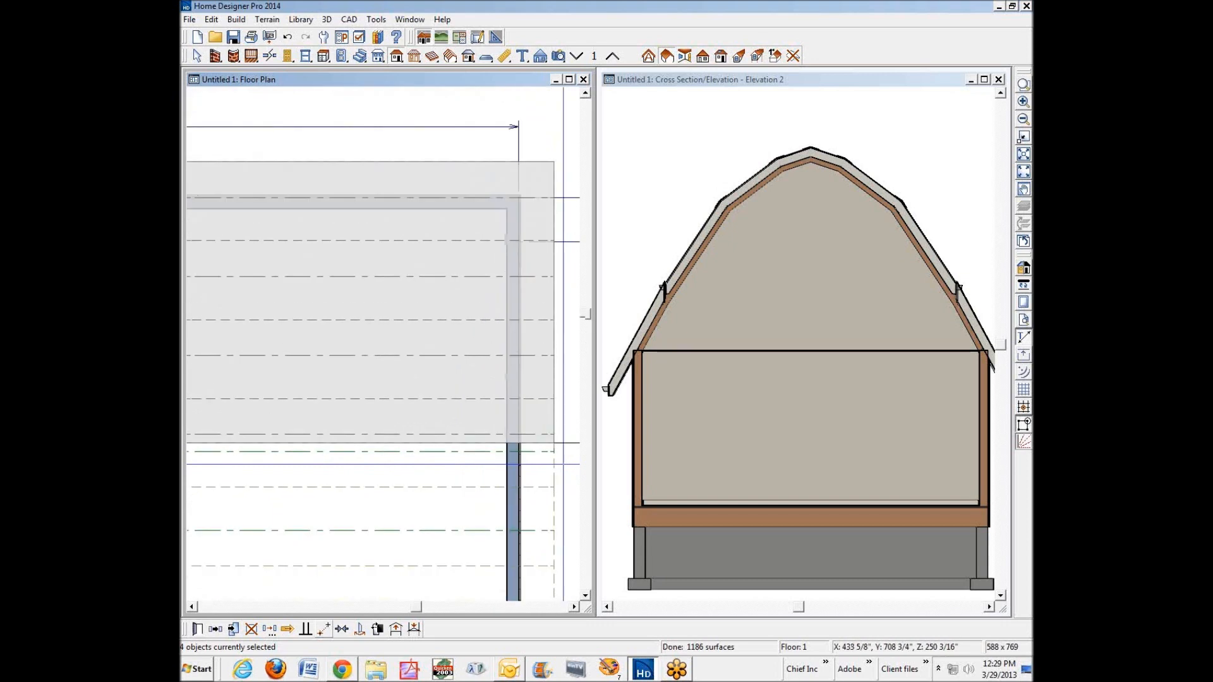
pyautogui.click(1023, 171)
pyautogui.click(945, 228)
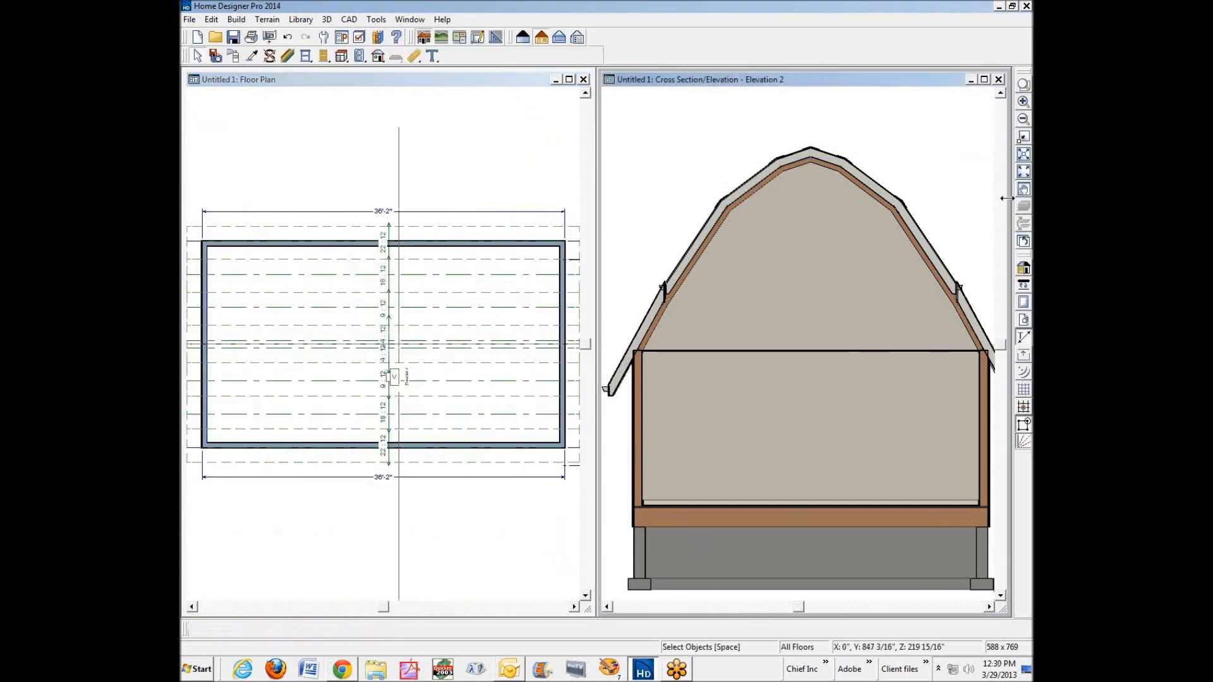
pyautogui.click(1023, 154)
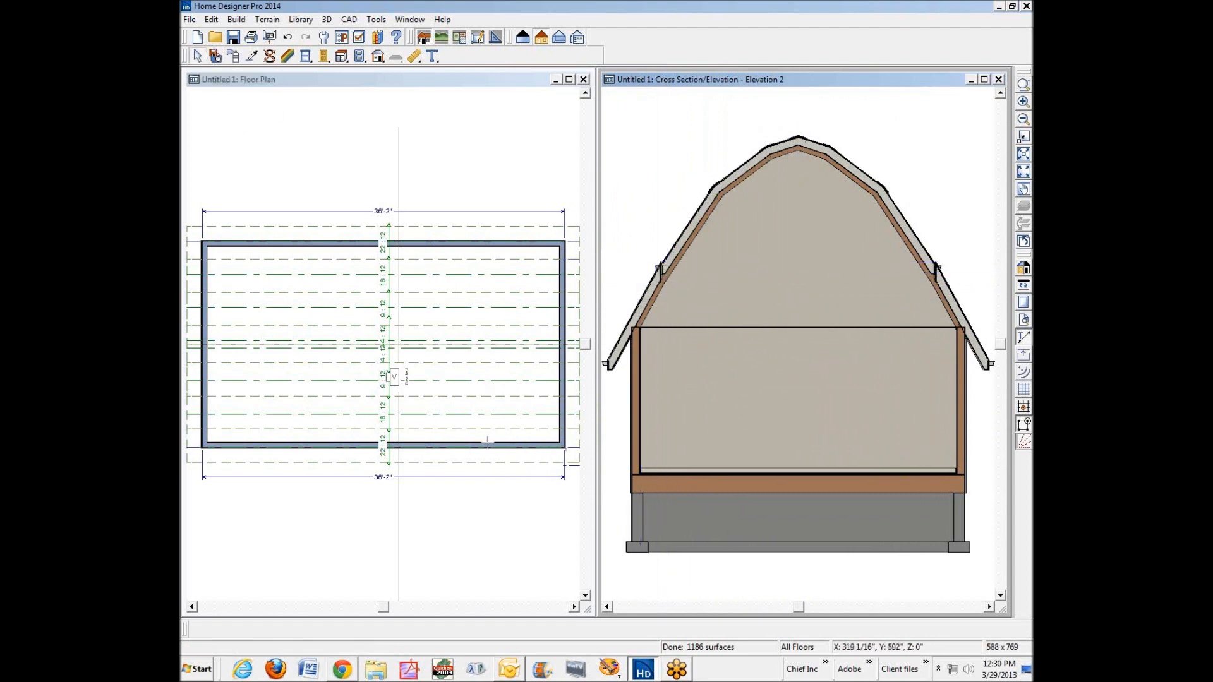
# Join the inner edge of the 22:12 roof plane to the adjacent 18:12 plane on both sides of the building.
pyautogui.click(481, 434)
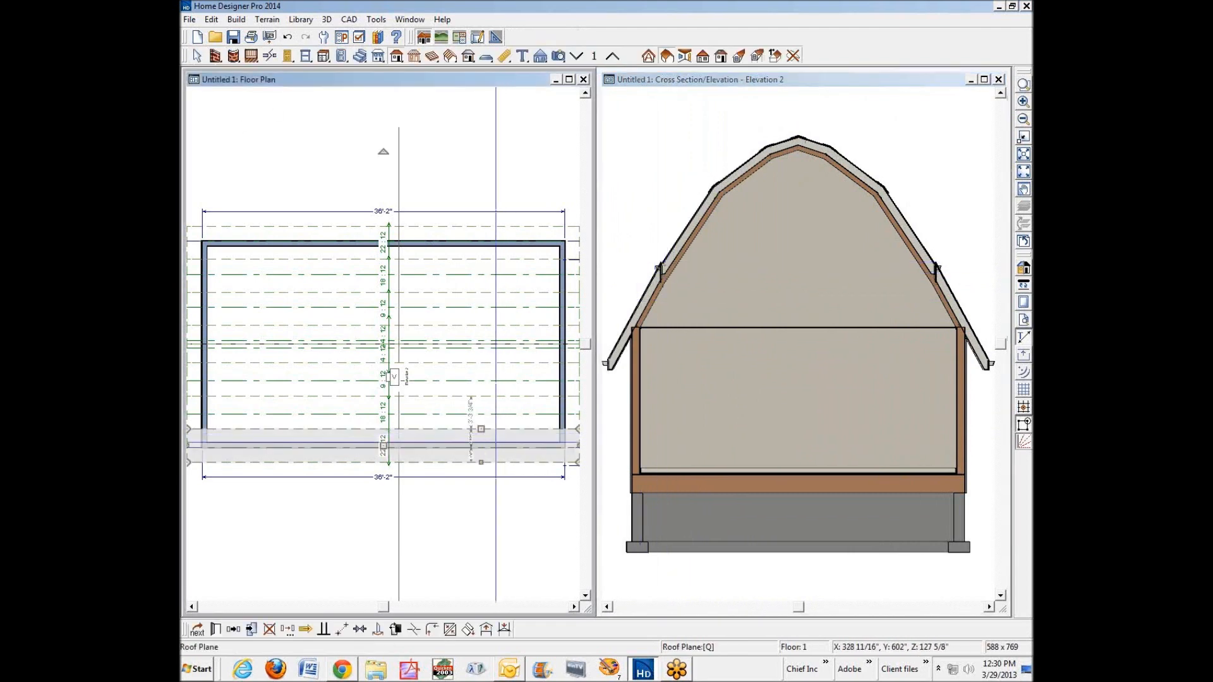
pyautogui.click(432, 629)
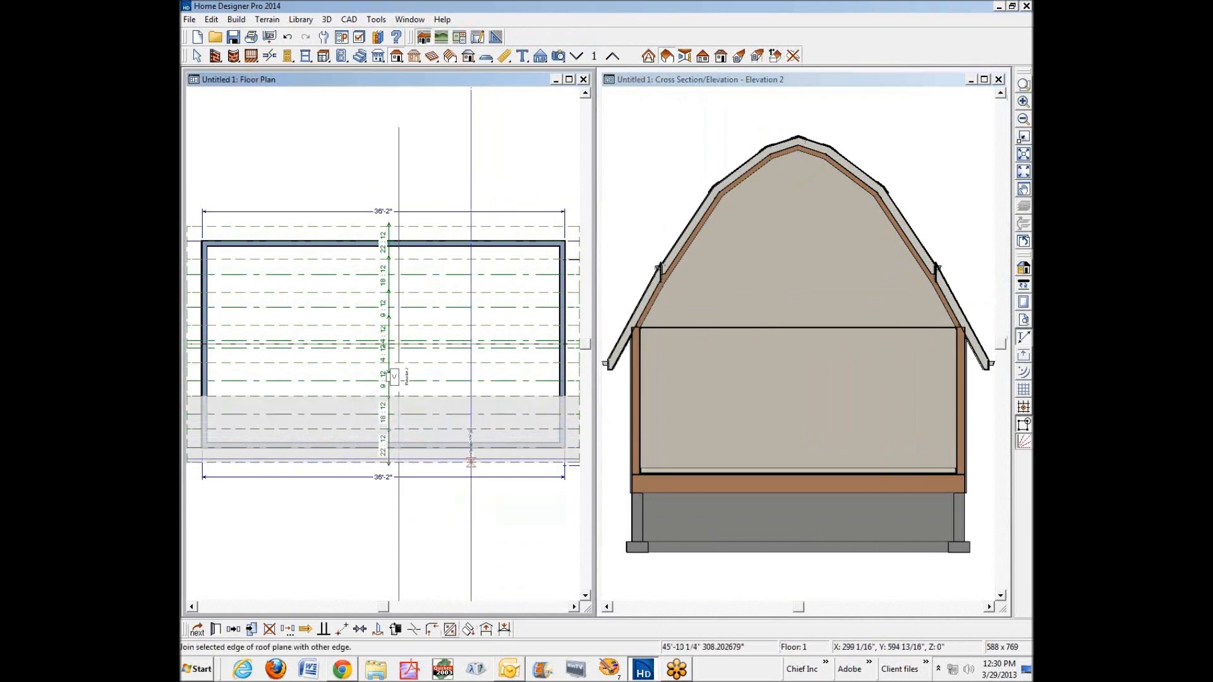
pyautogui.click(496, 430)
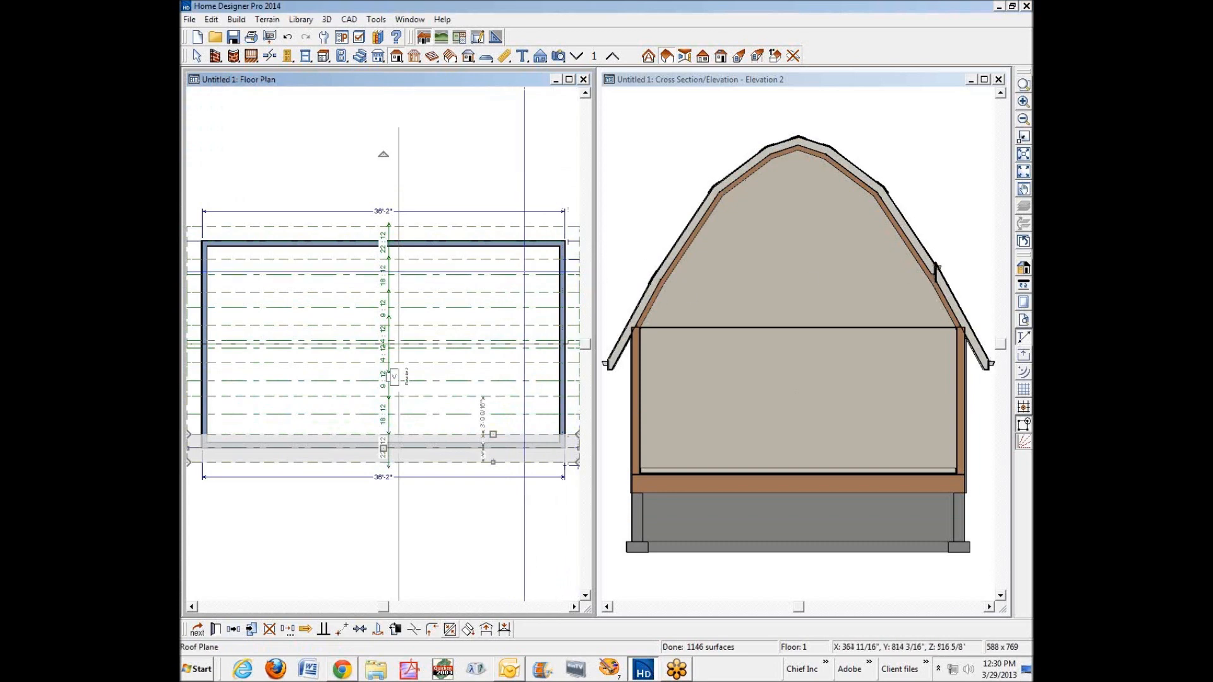
pyautogui.click(529, 258)
pyautogui.click(450, 629)
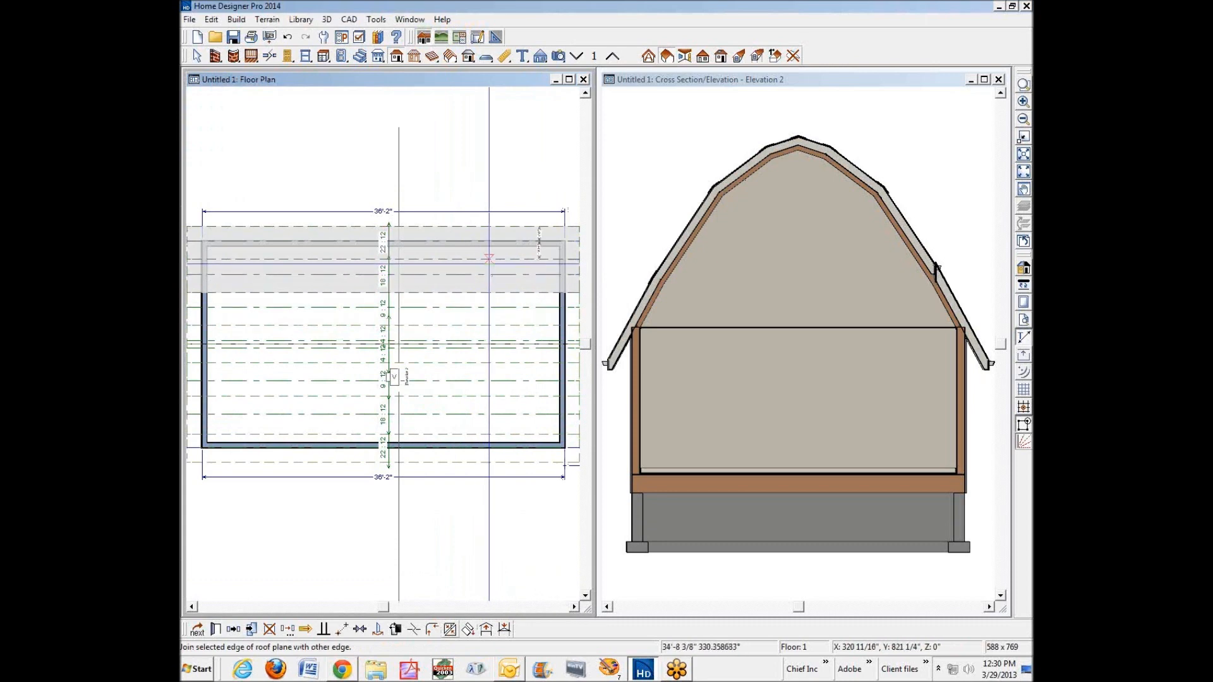
pyautogui.click(489, 259)
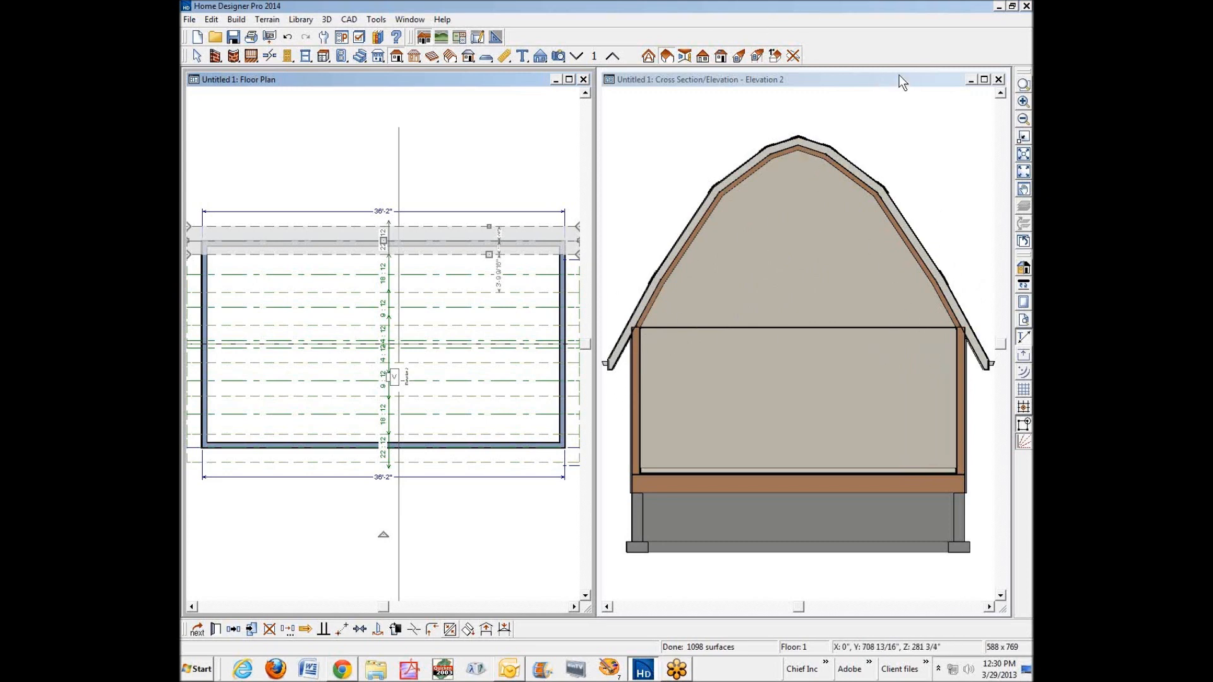
# Close the Elevation 2 cross section and create a perspective full overview of the building to examine the gambrel roof.
pyautogui.click(999, 79)
pyautogui.click(560, 55)
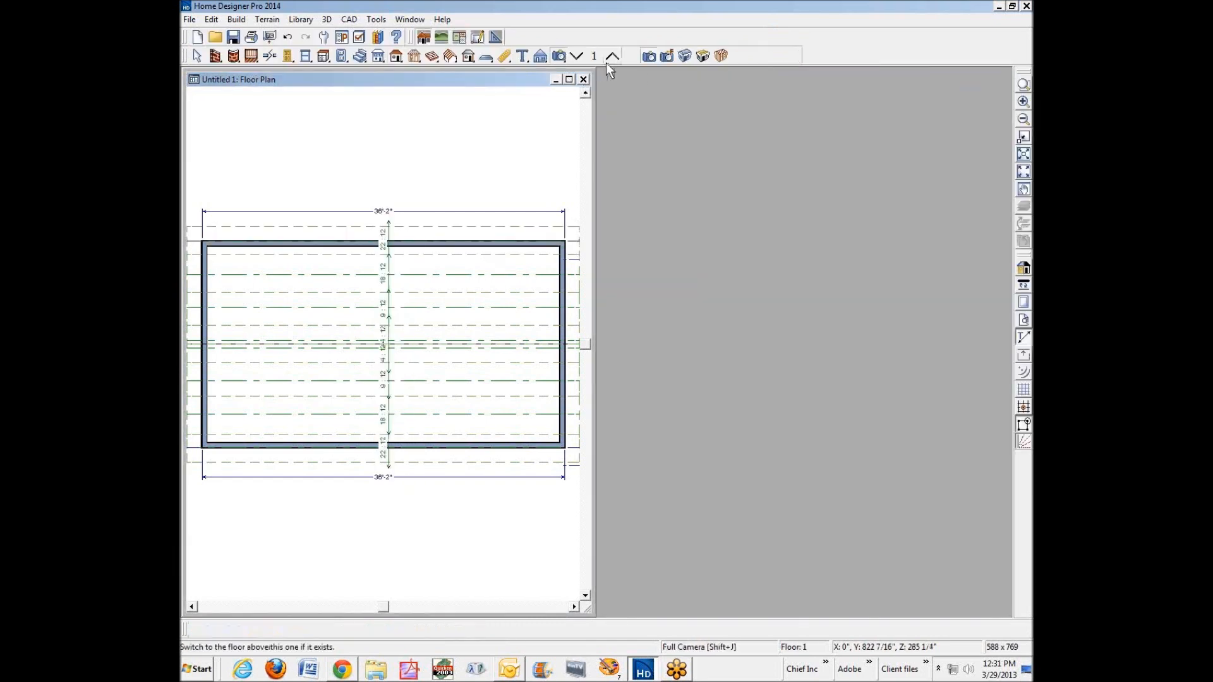
pyautogui.click(687, 57)
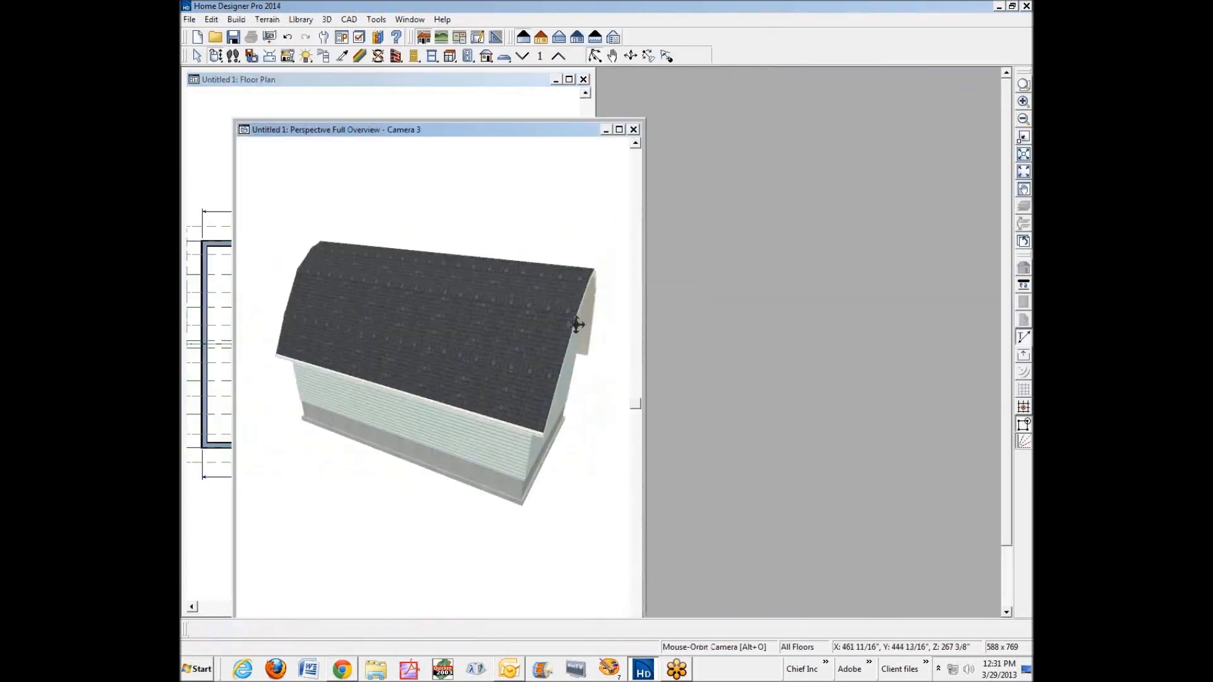
pyautogui.moveTo(577, 325); pyautogui.dragTo(388, 309)
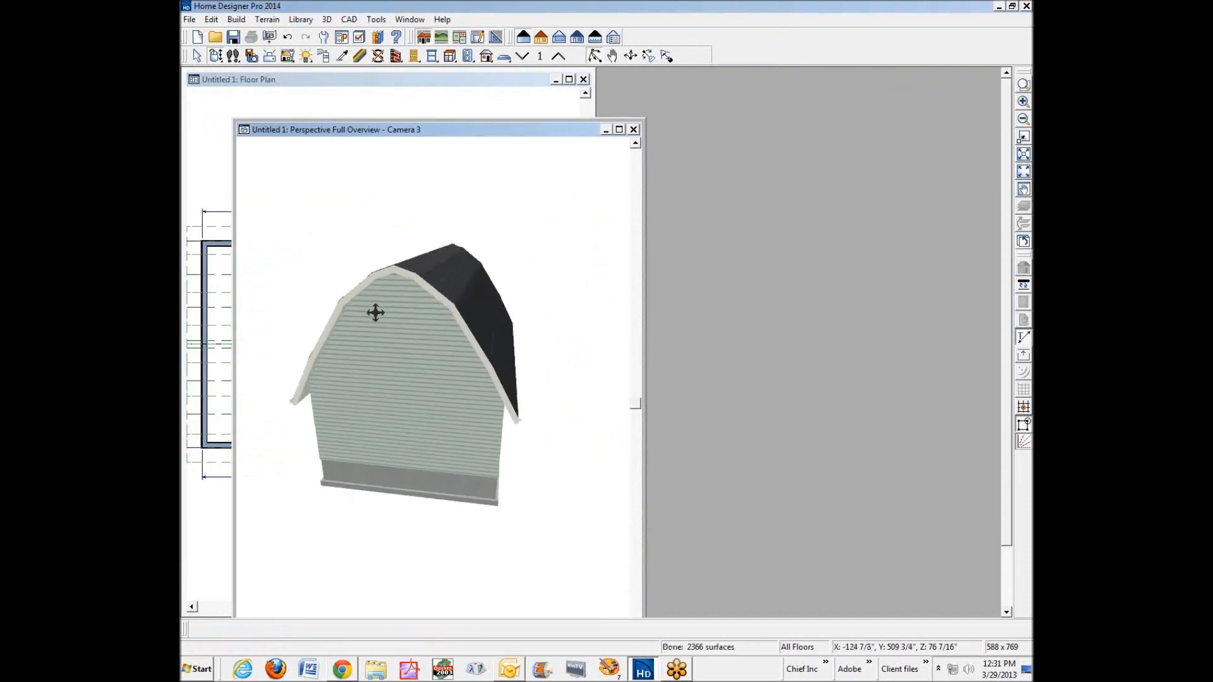
pyautogui.moveTo(375, 312); pyautogui.dragTo(354, 335)
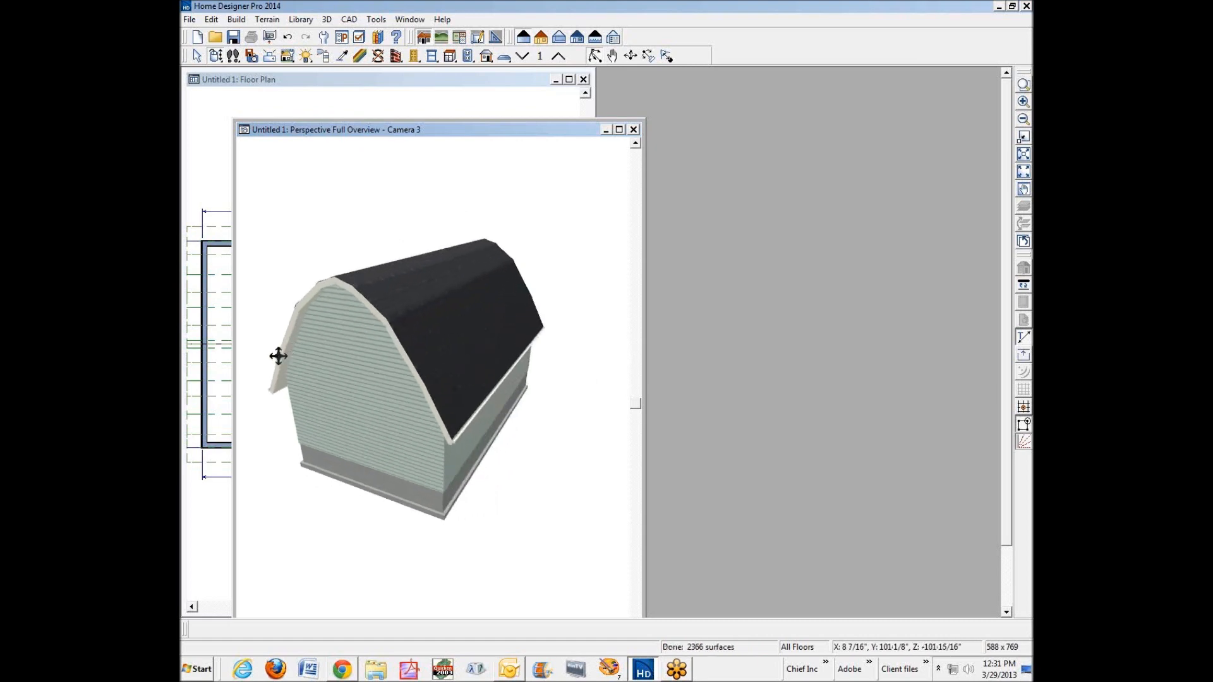
pyautogui.scroll(2, 252, 365)
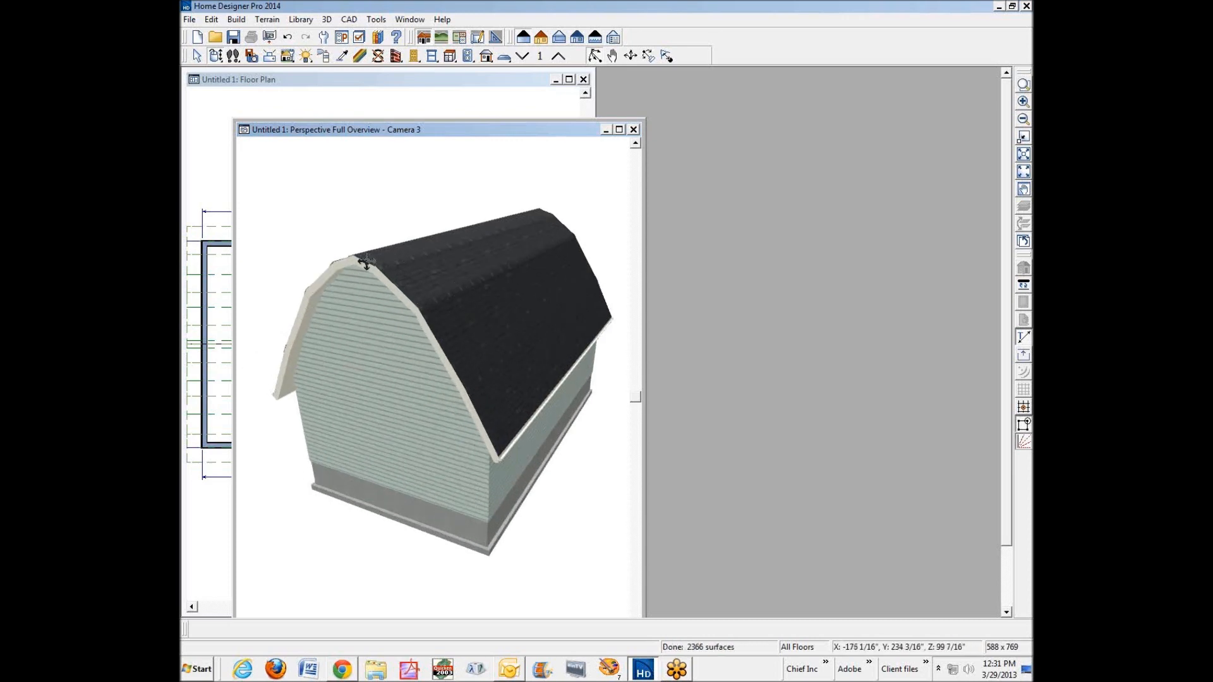
# Review the height and pitch specification of the 18:12 roof plane in the overview.
pyautogui.rightClick(478, 366)
pyautogui.click(553, 411)
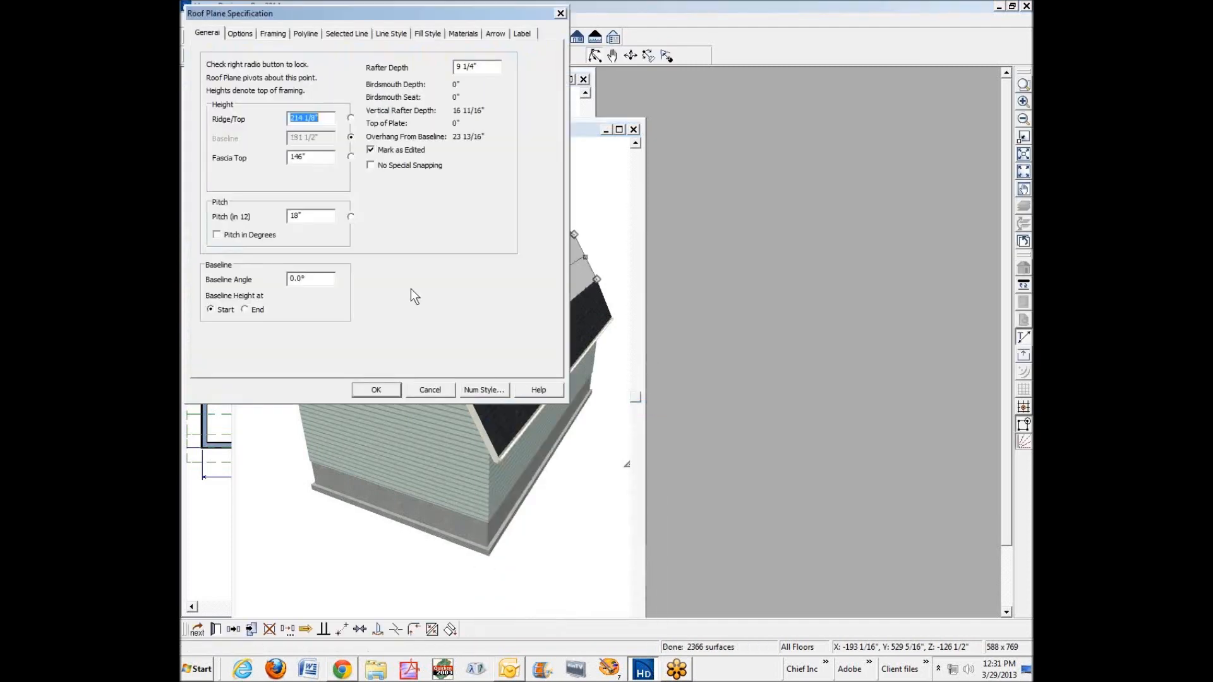
pyautogui.click(446, 392)
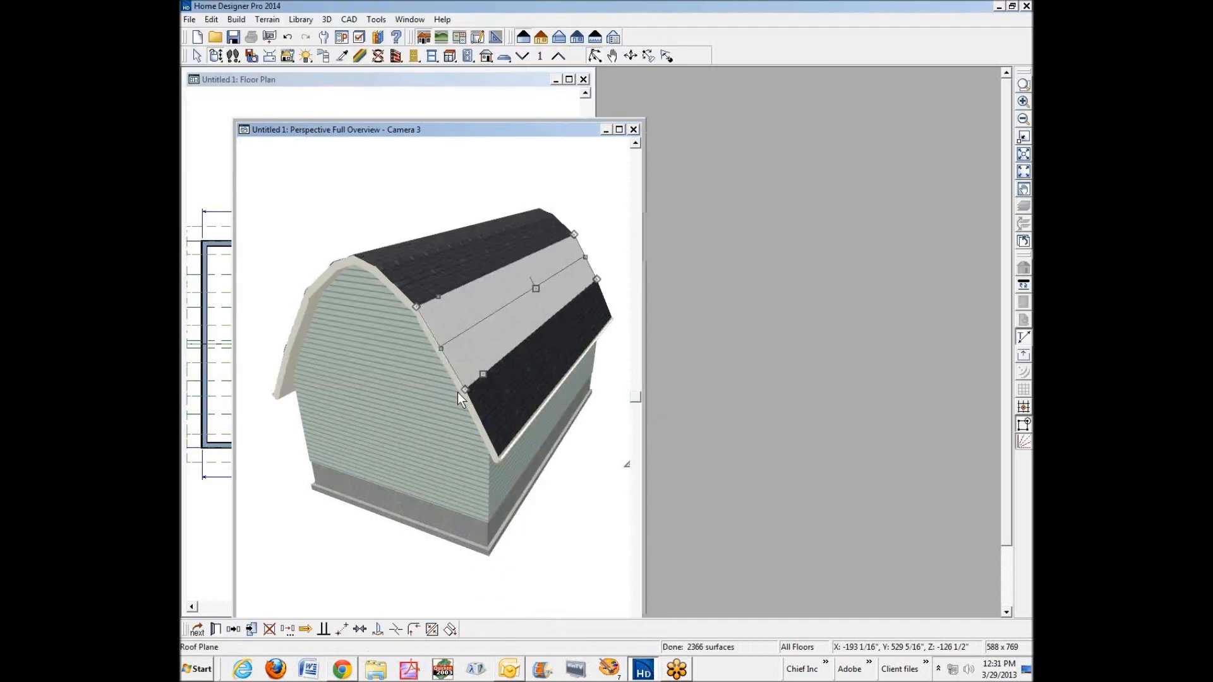
# Orbit the overview to face the gable end and move its window over beside the floor plan.
pyautogui.click(601, 453)
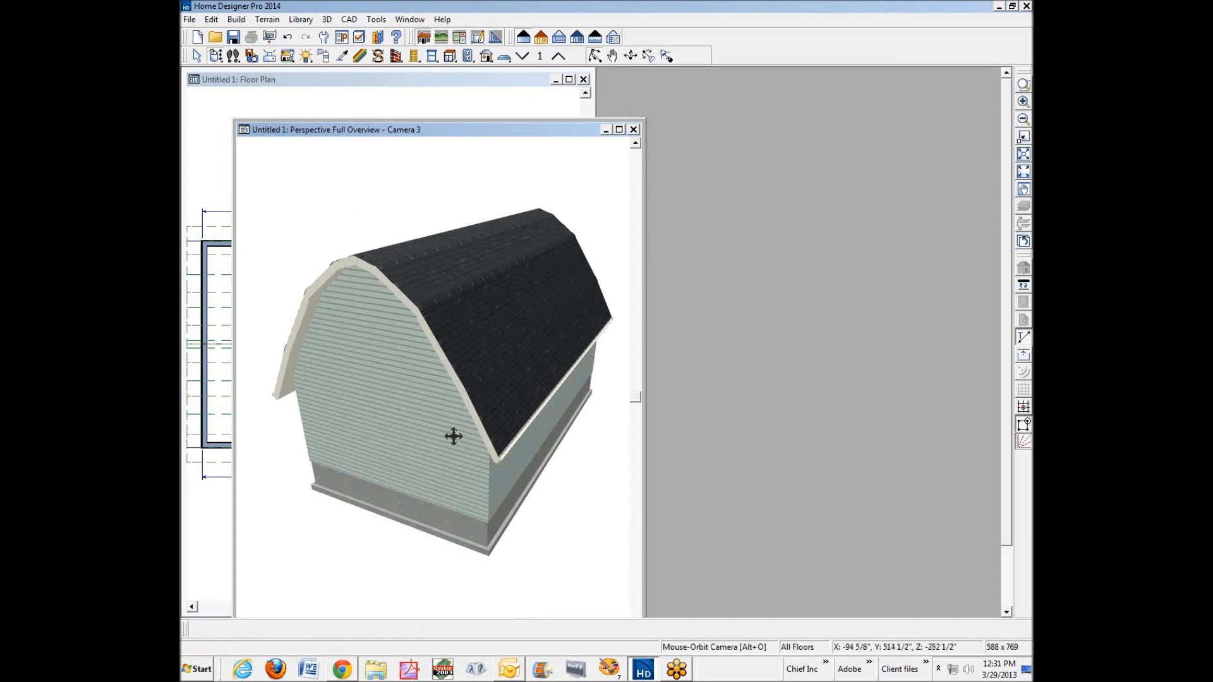
pyautogui.moveTo(463, 423); pyautogui.dragTo(537, 413)
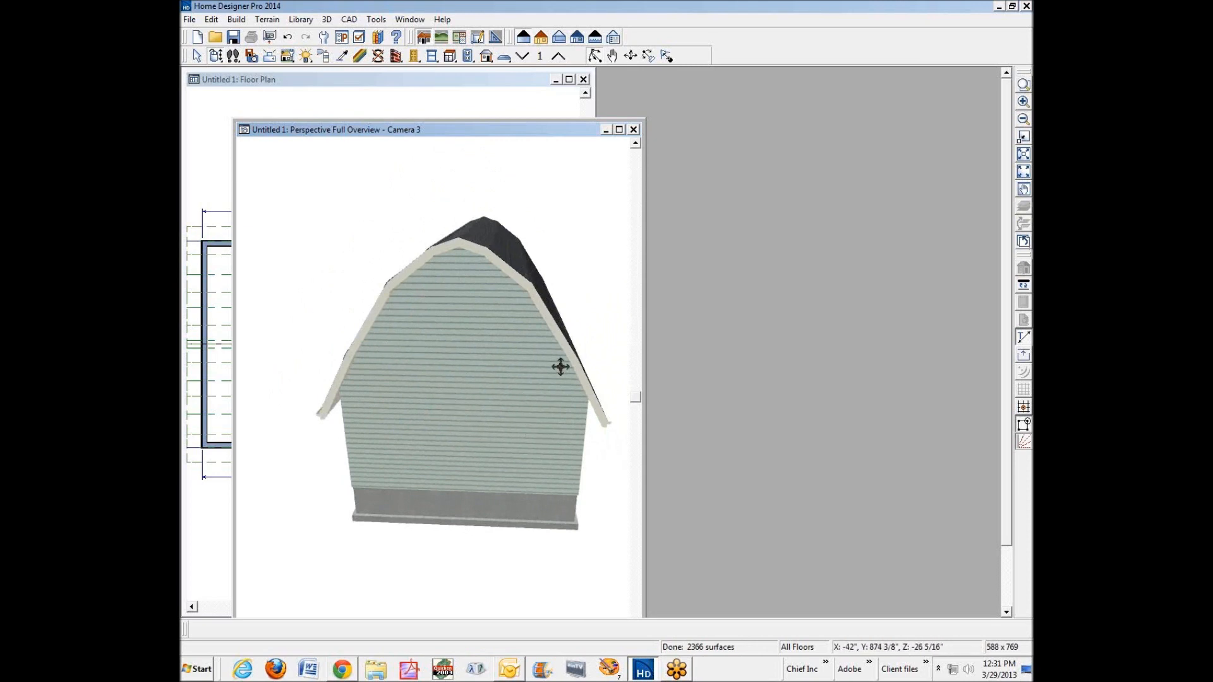
pyautogui.moveTo(533, 126); pyautogui.dragTo(766, 92)
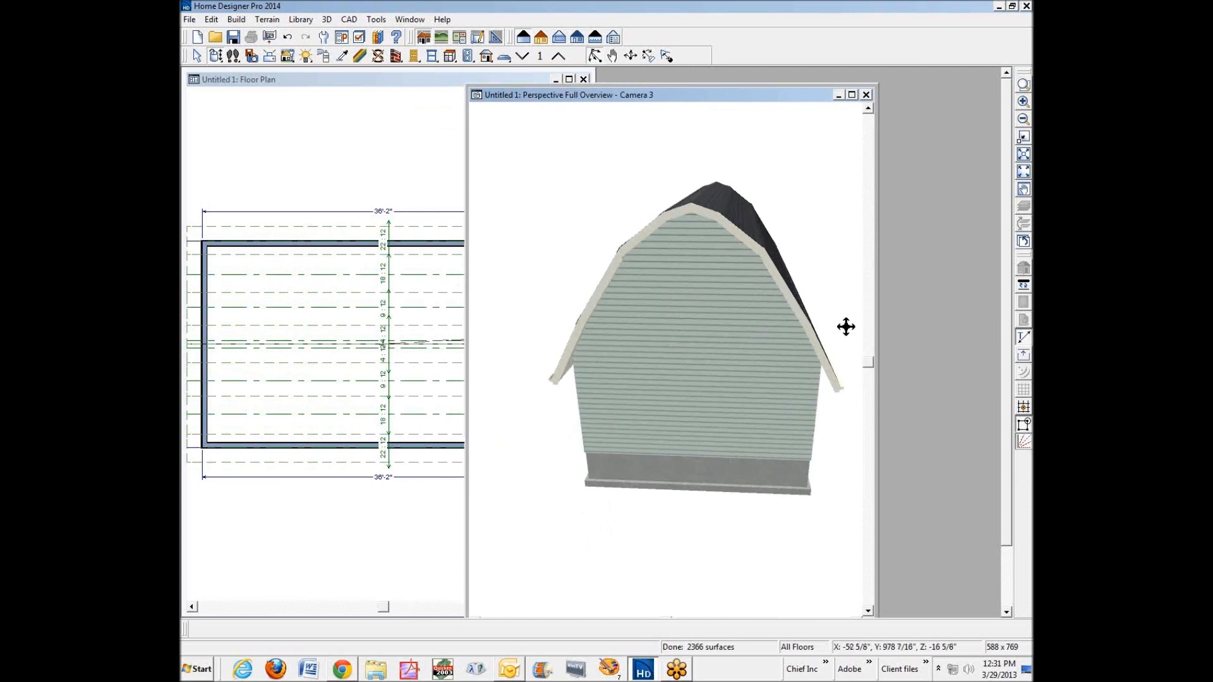